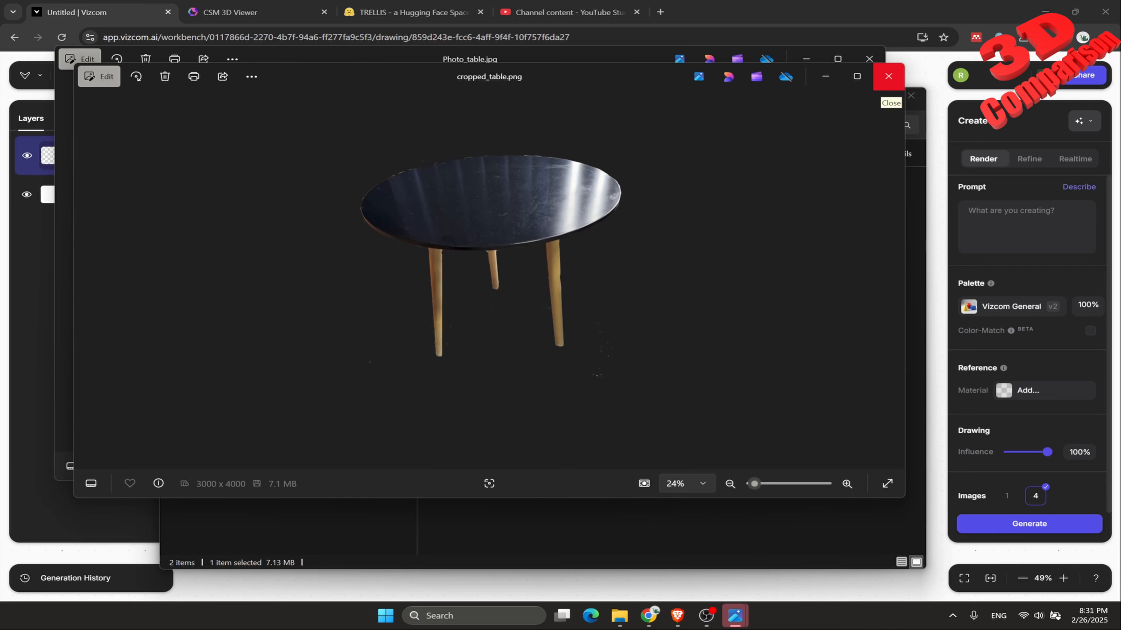
Switch to the TRELLIS space and try to generate a 3D asset from the Photo_table image in the Desktop's table folder.
click(888, 76)
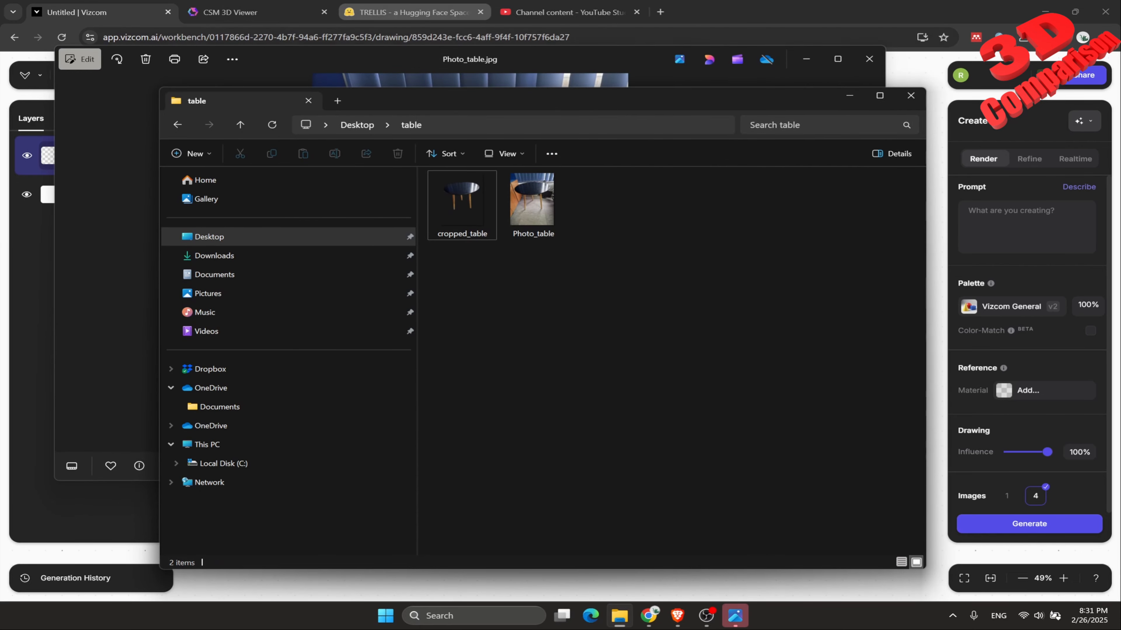
click(413, 12)
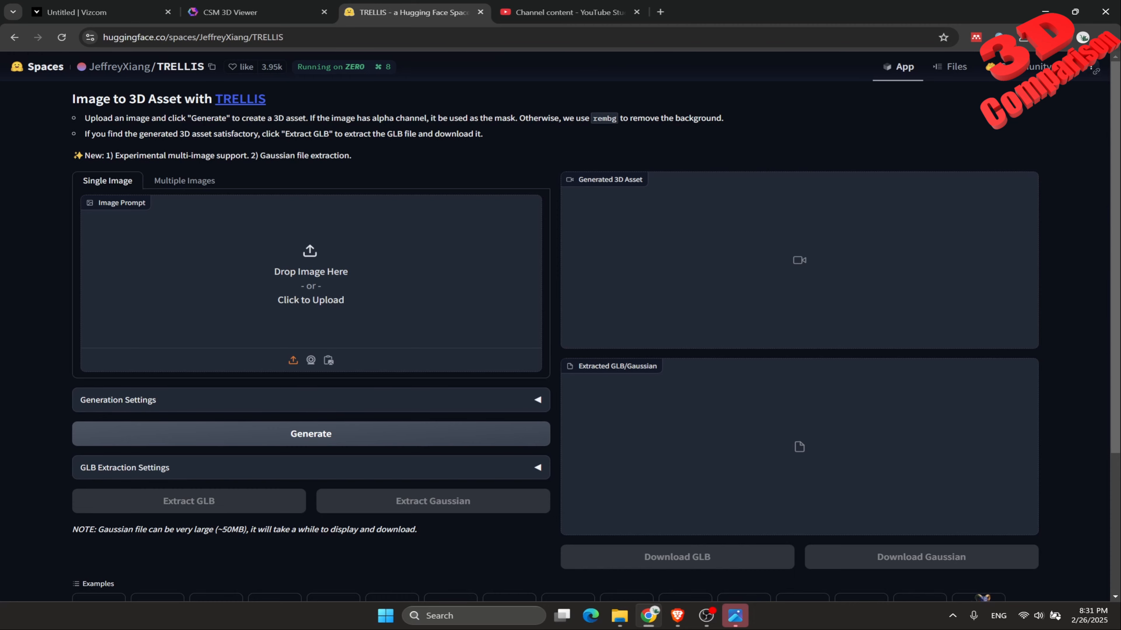
click(373, 262)
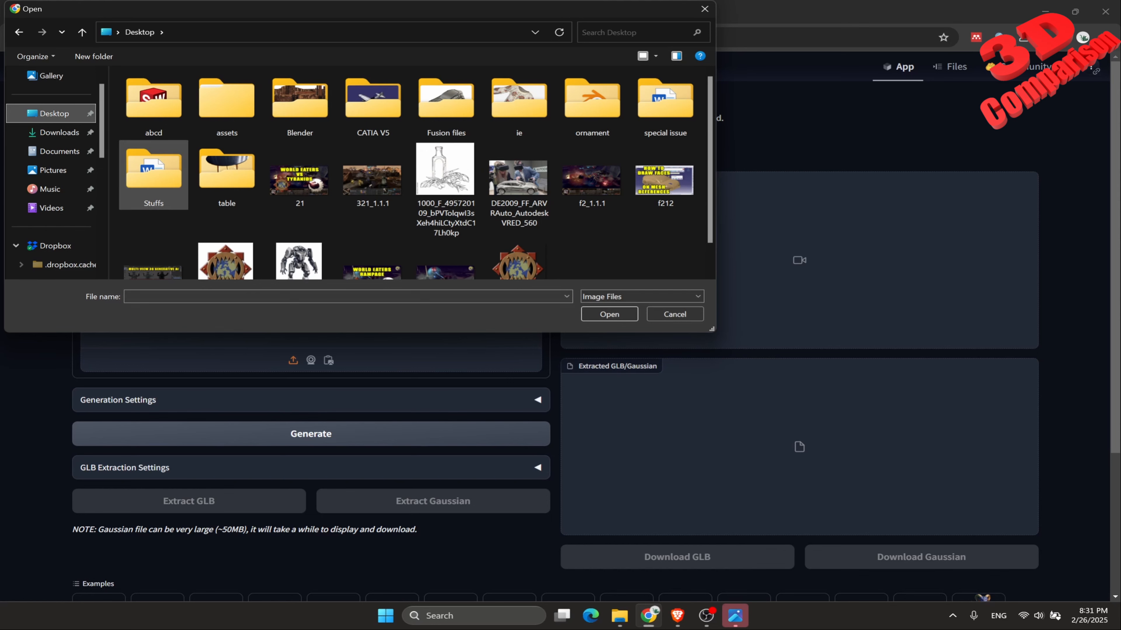
double_click(226, 174)
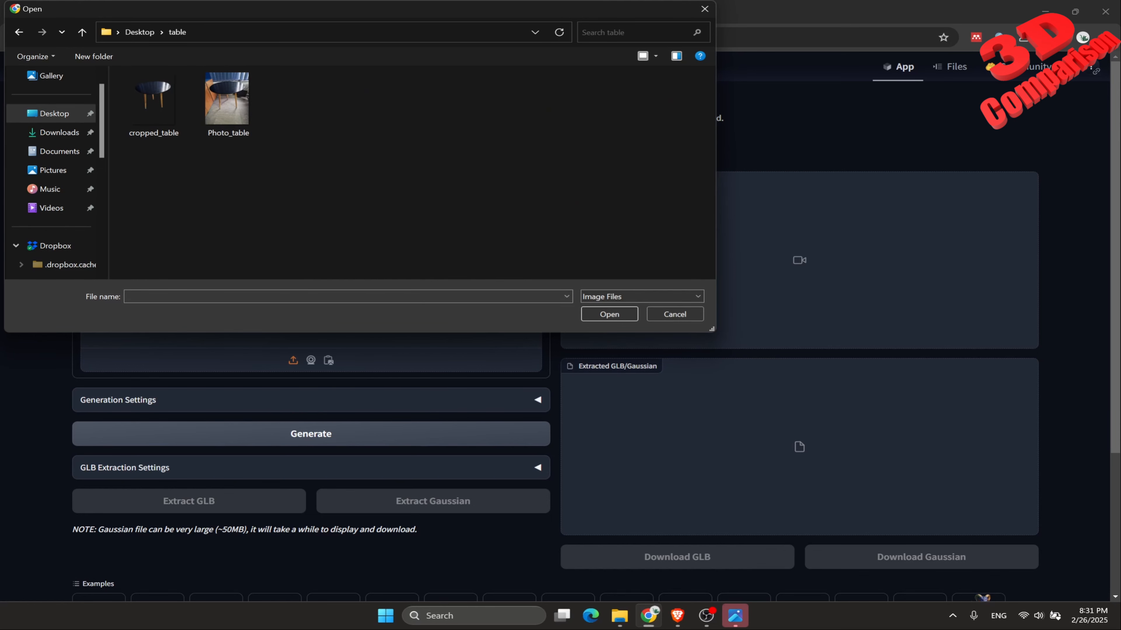
click(227, 105)
double_click(227, 105)
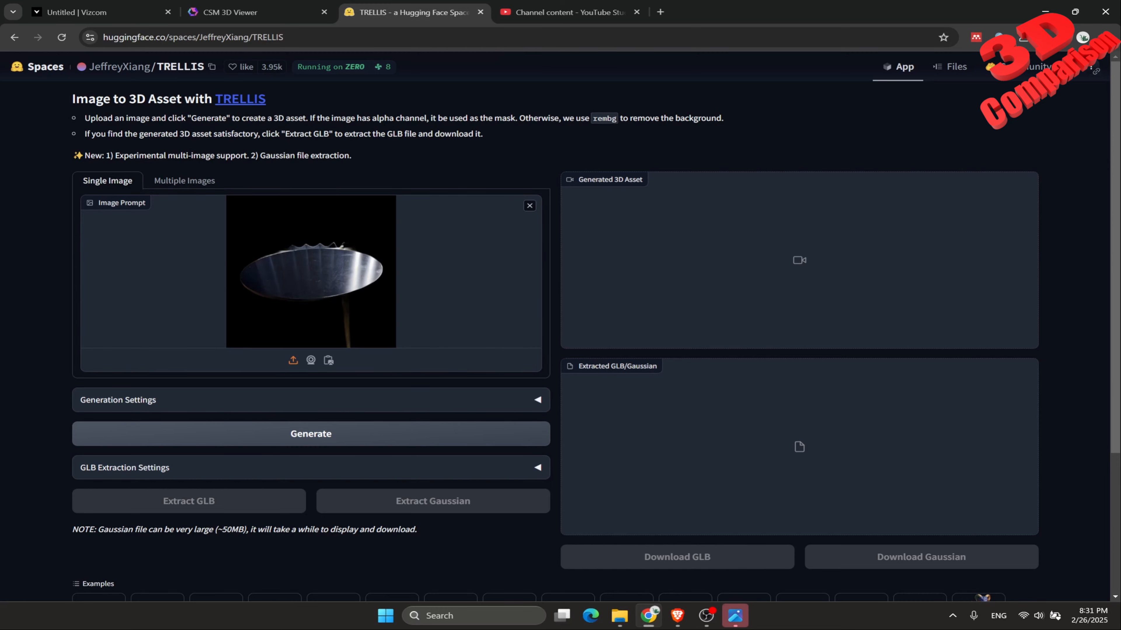
scroll(560, 327, down, 1)
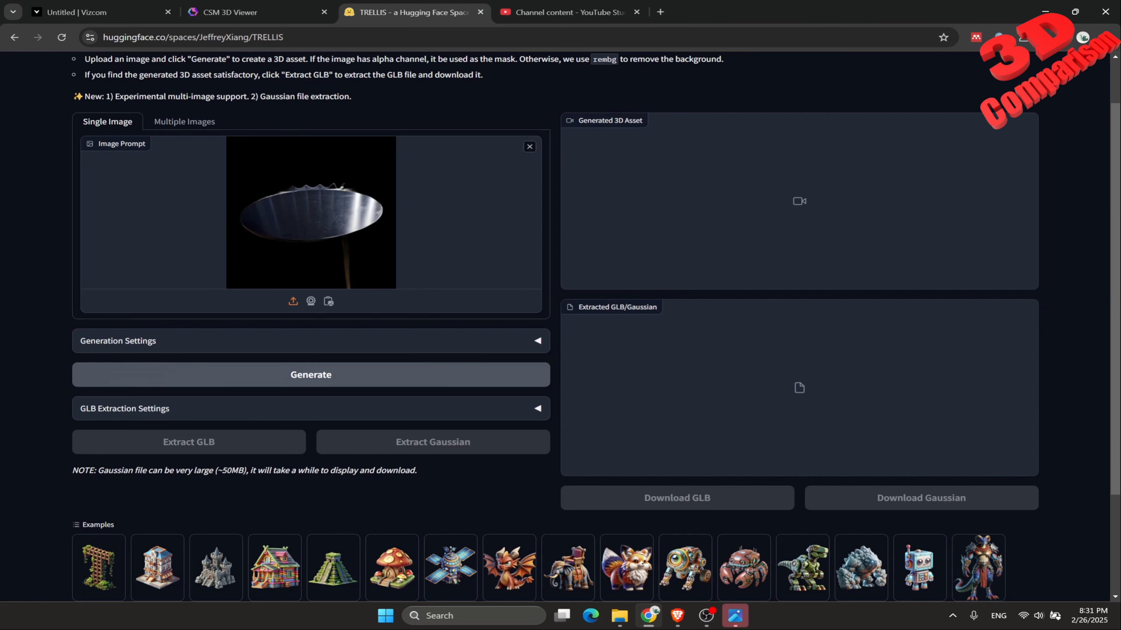
click(310, 375)
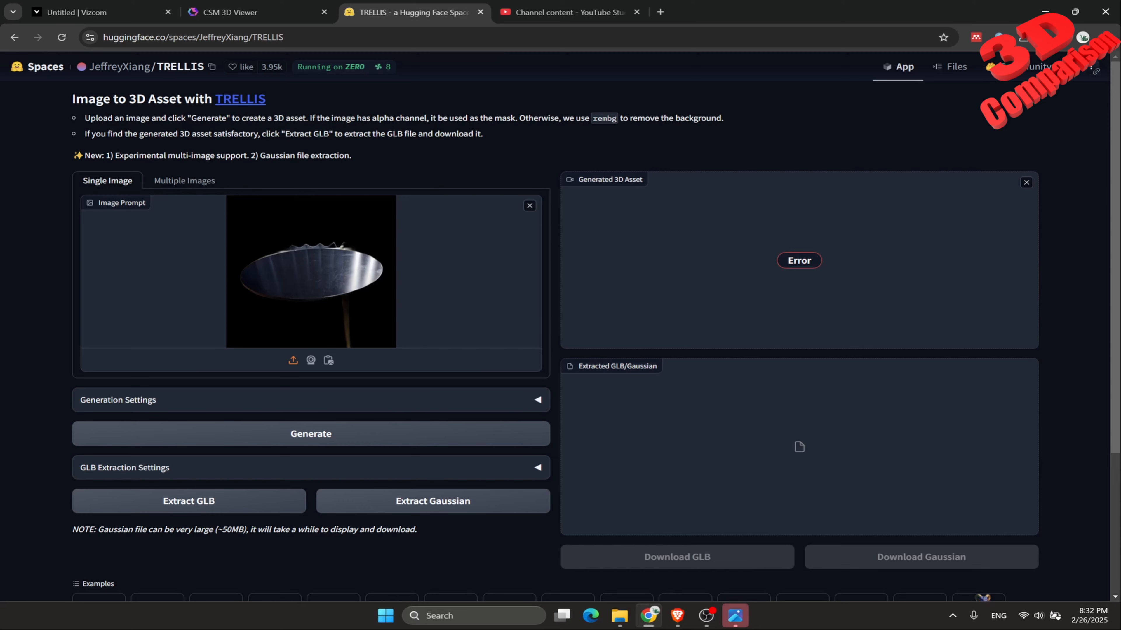
Replace the image prompt with cropped_table and try to generate the 3D asset from it.
click(529, 206)
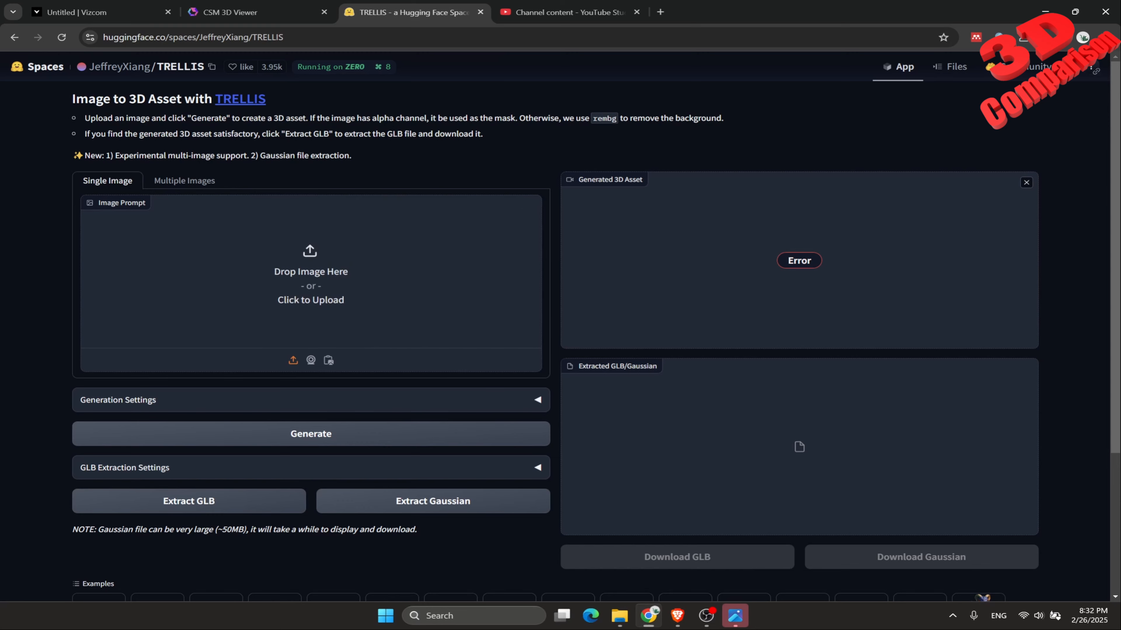
click(310, 272)
double_click(154, 105)
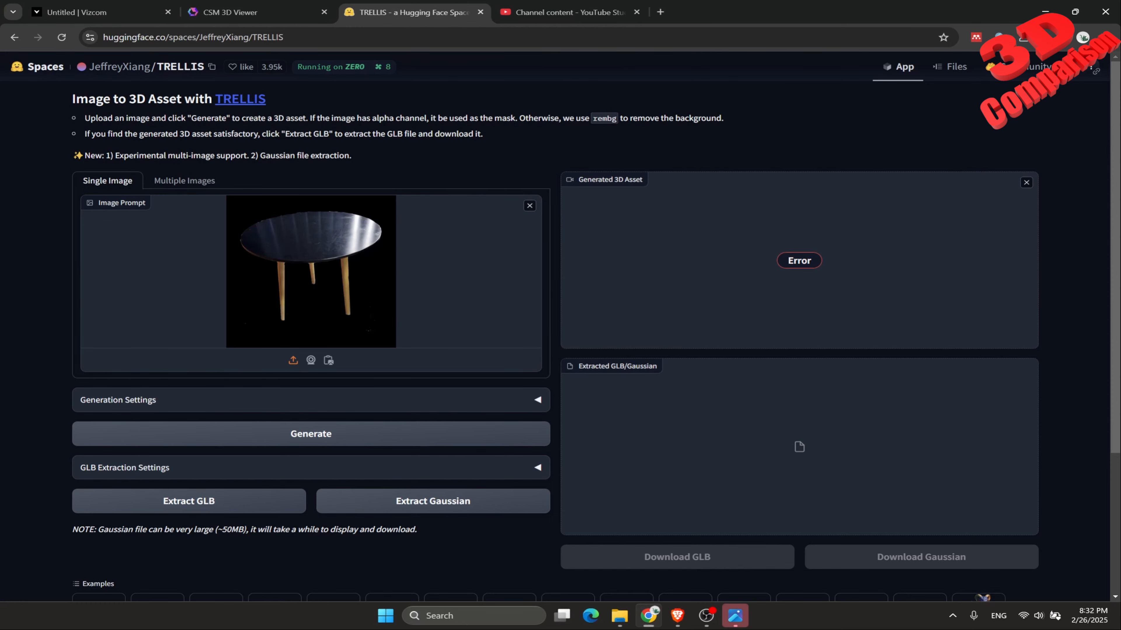
click(311, 434)
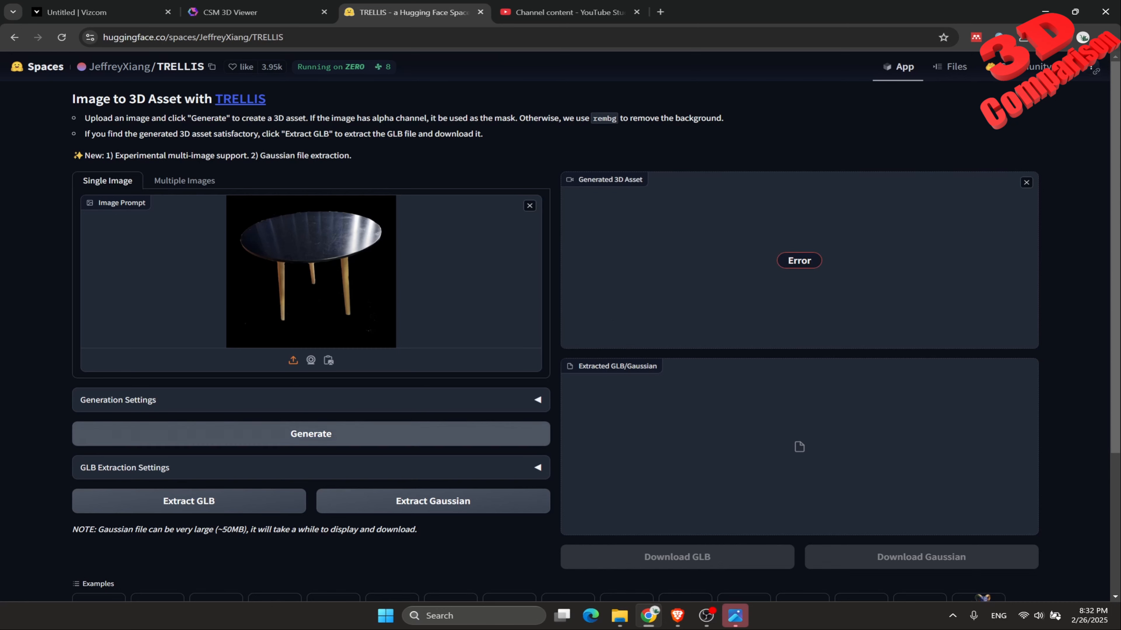
click(311, 434)
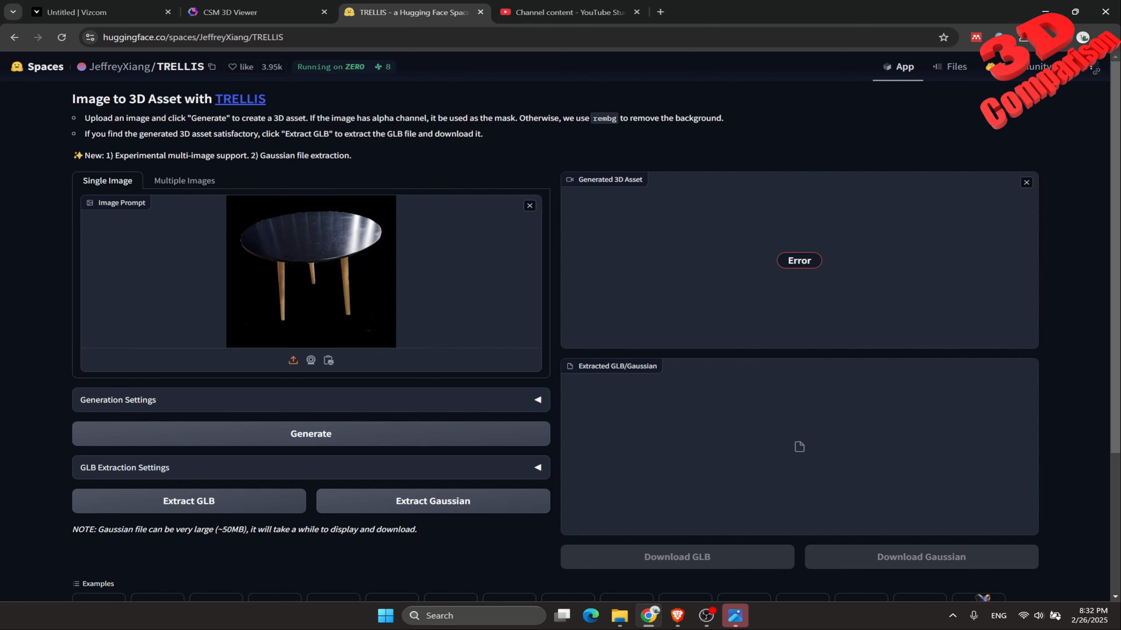
Open the same TRELLIS page, huggingface.co/spaces/JeffreyXiang/TRELLIS, in a new tab of the Brave browser.
click(265, 37)
key(ctrl+c)
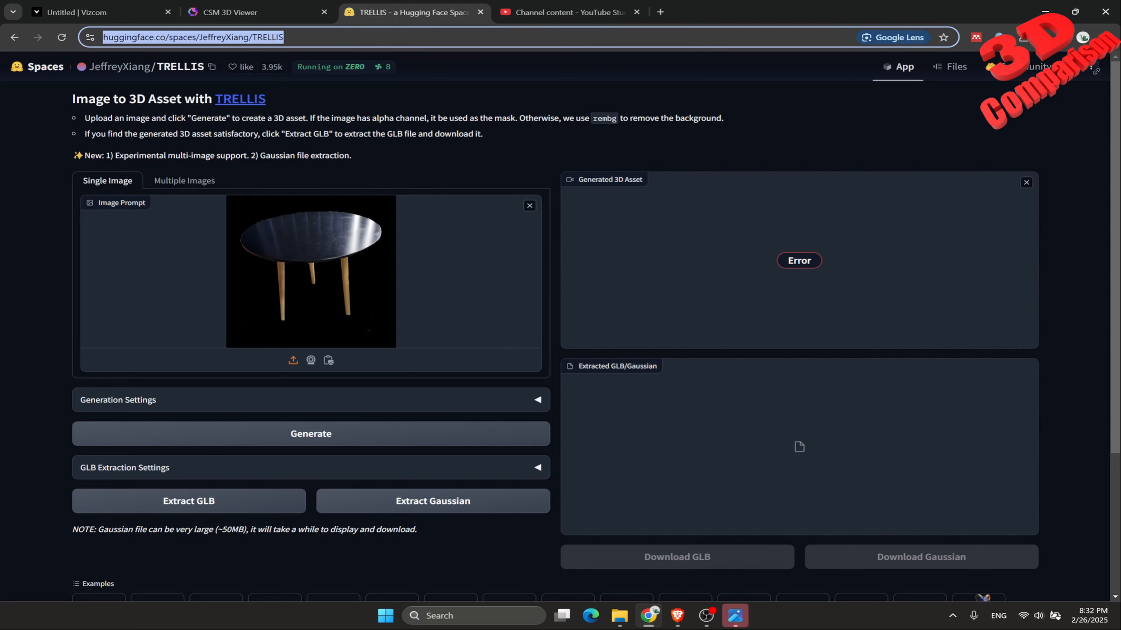
click(677, 615)
key(ctrl+t)
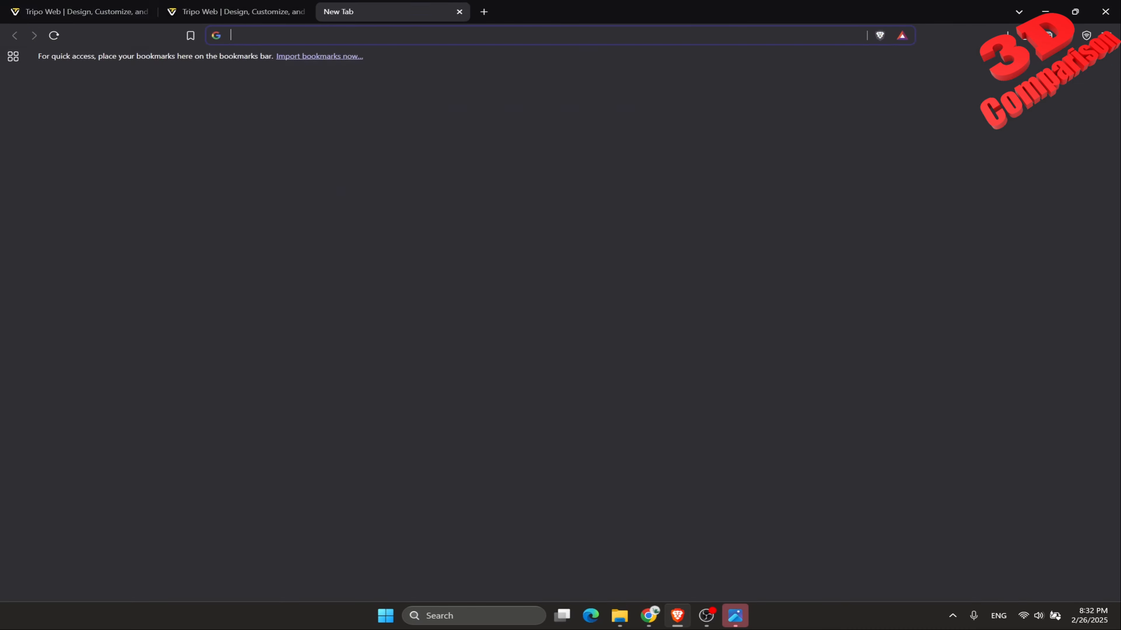
key(ctrl+v)
key(Return)
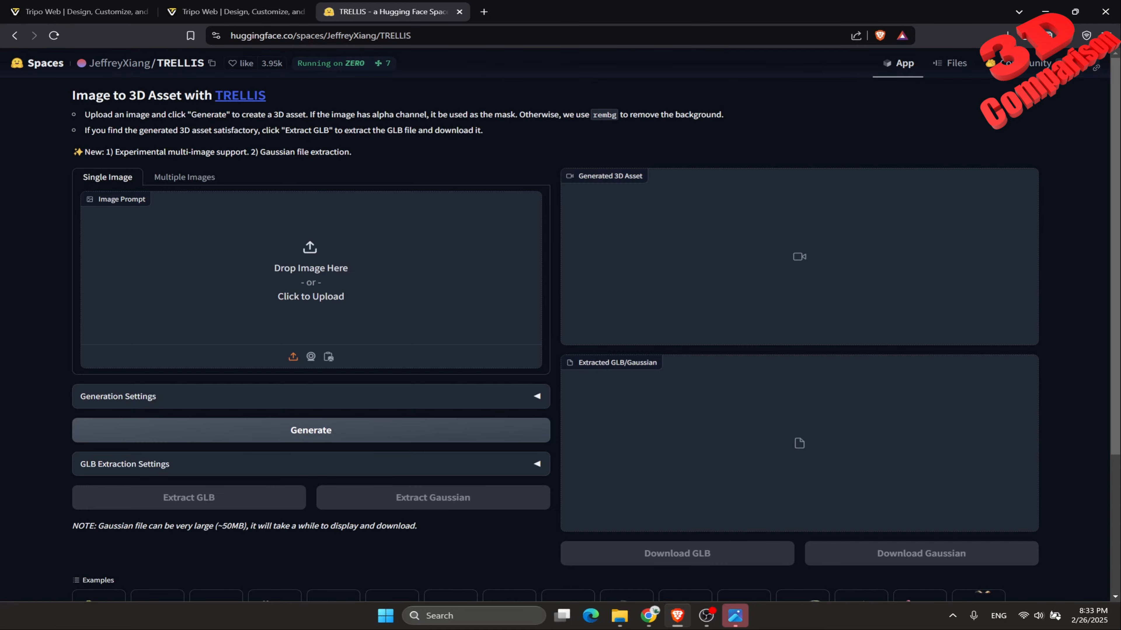
Upload Photo_table from the Desktop's table folder as the single image prompt.
click(324, 260)
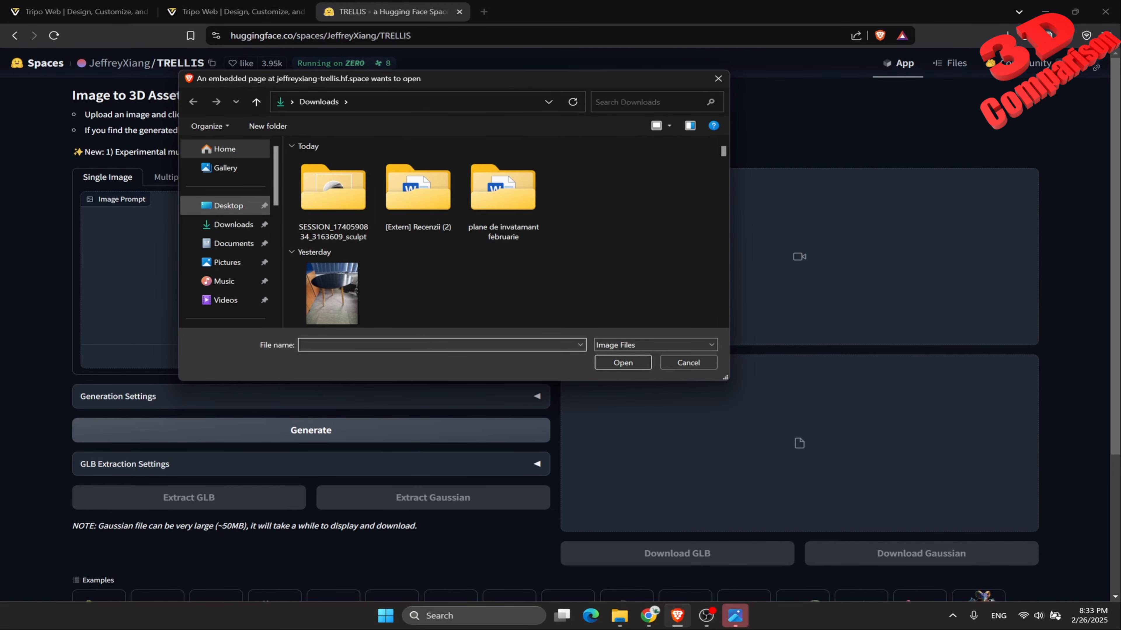
click(228, 205)
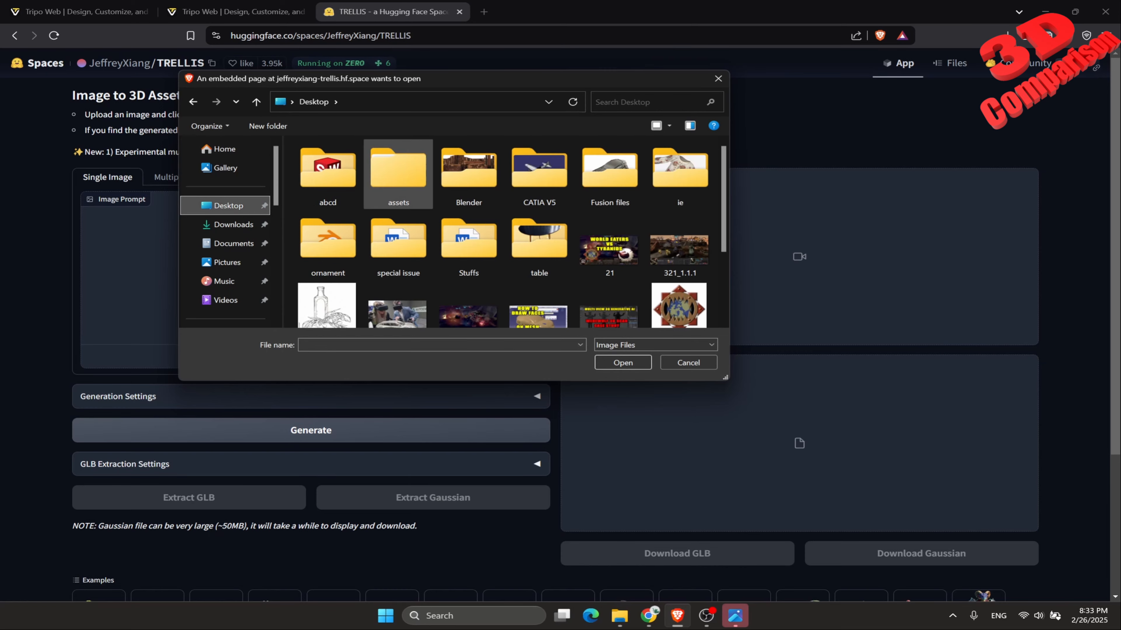
double_click(539, 240)
click(400, 174)
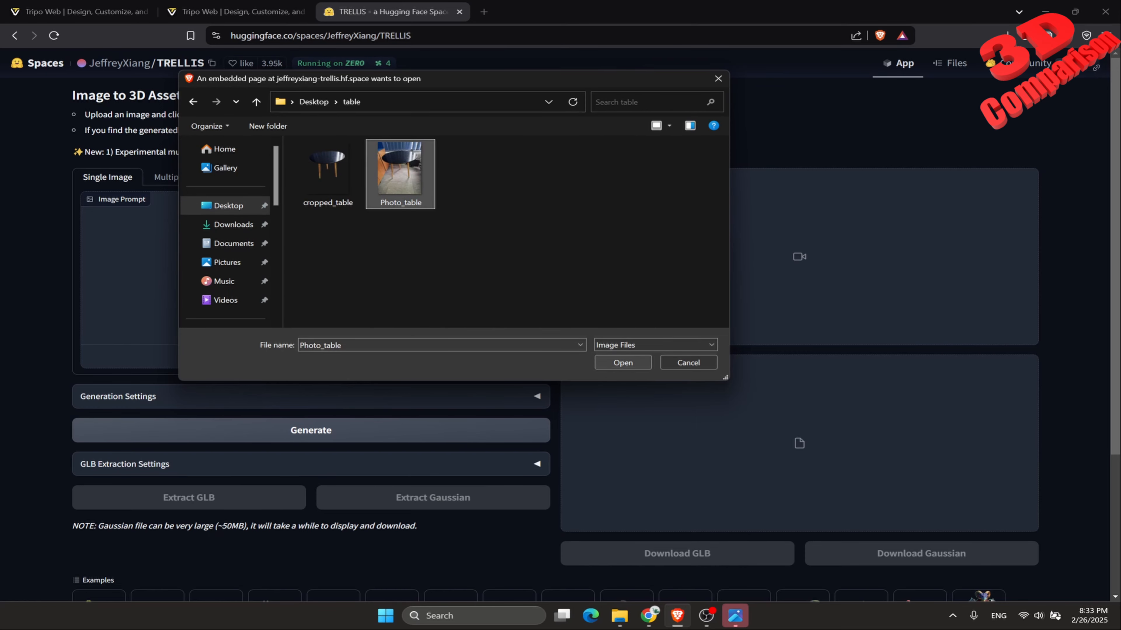
click(622, 363)
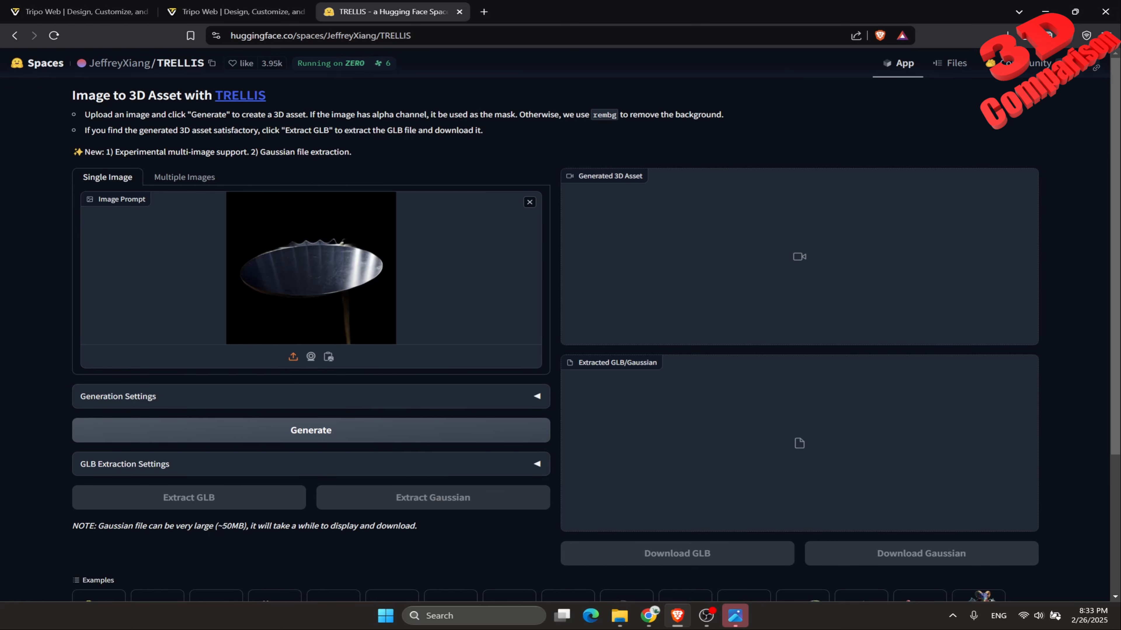
Replace the image prompt with cropped_table and generate the 3D asset.
click(529, 202)
click(311, 268)
double_click(328, 173)
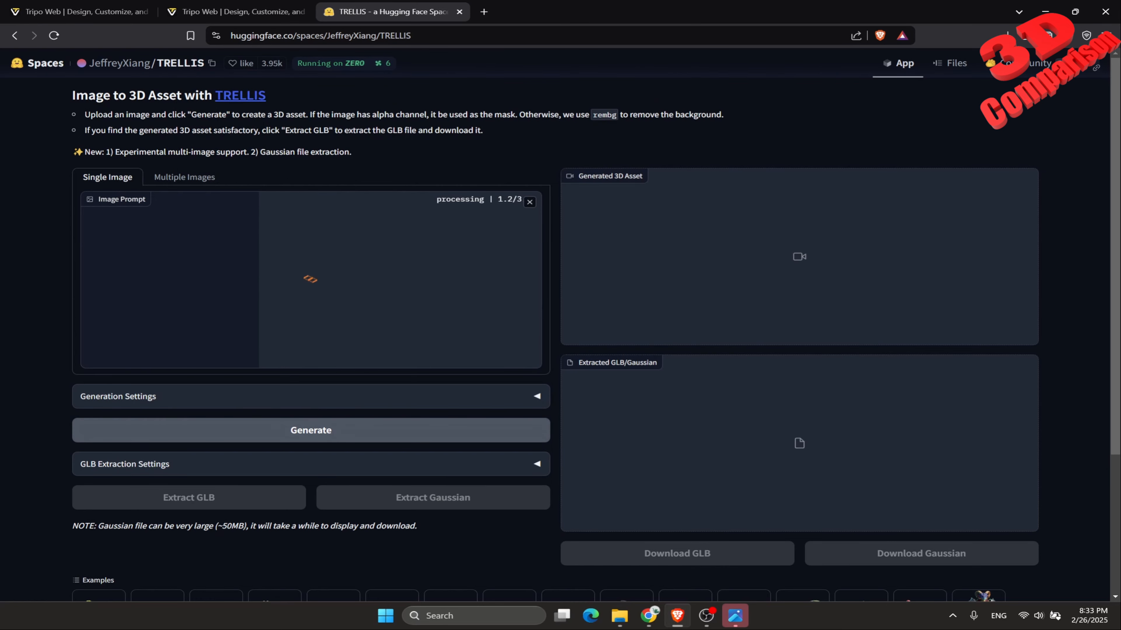
click(311, 430)
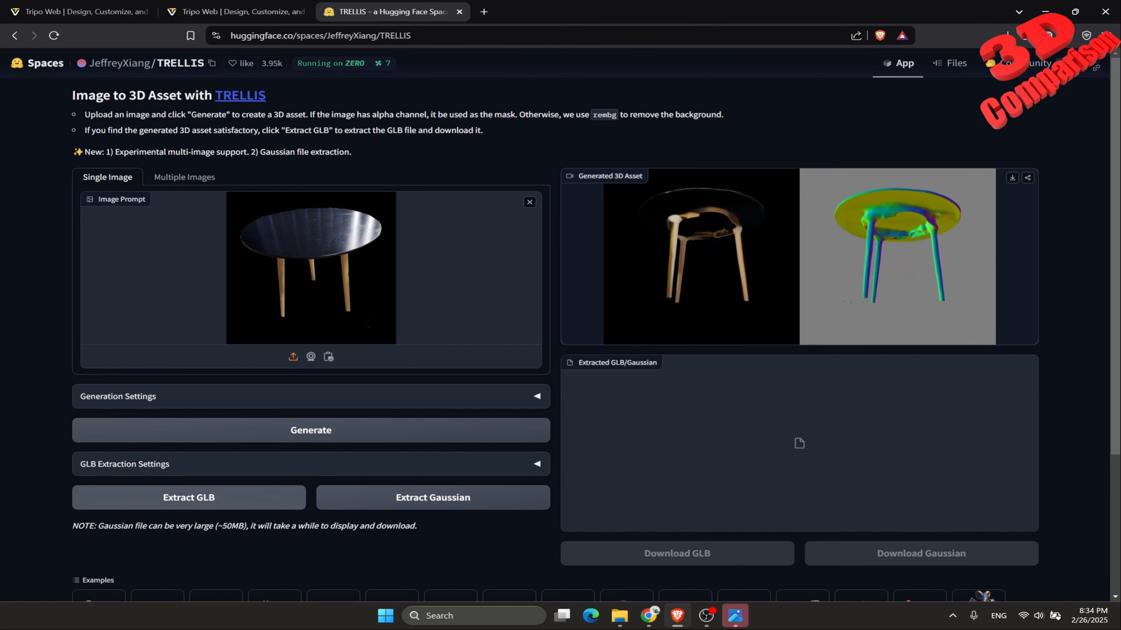
Extract the generated table as a GLB and save it to the Desktop under the file name sample.
click(189, 497)
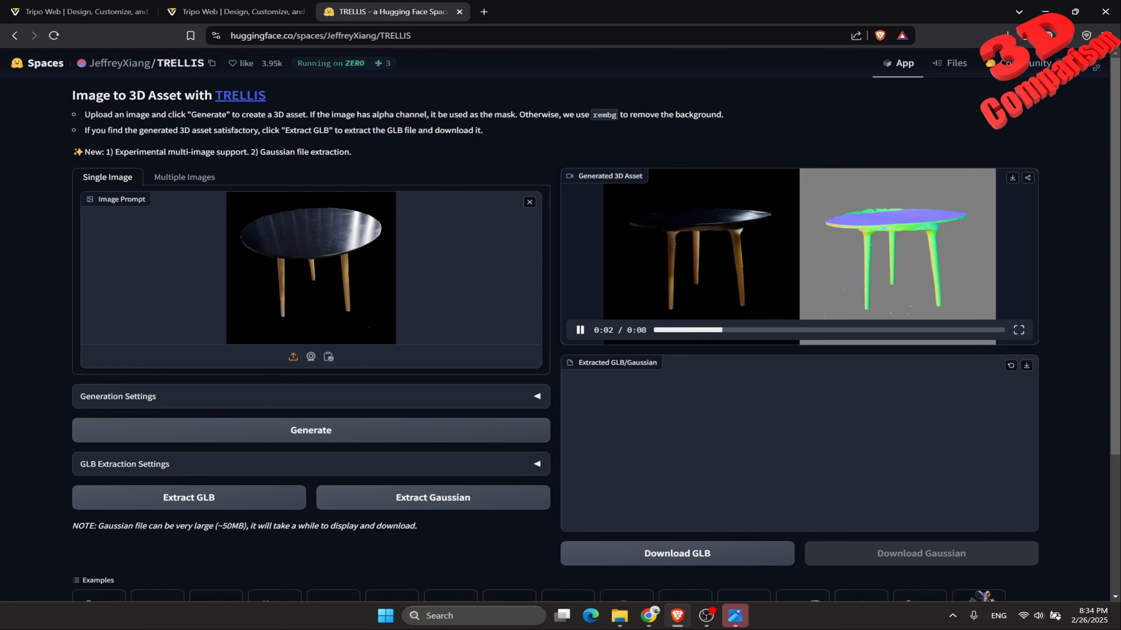
scroll(560, 309, down, 2)
scroll(561, 309, up, 1)
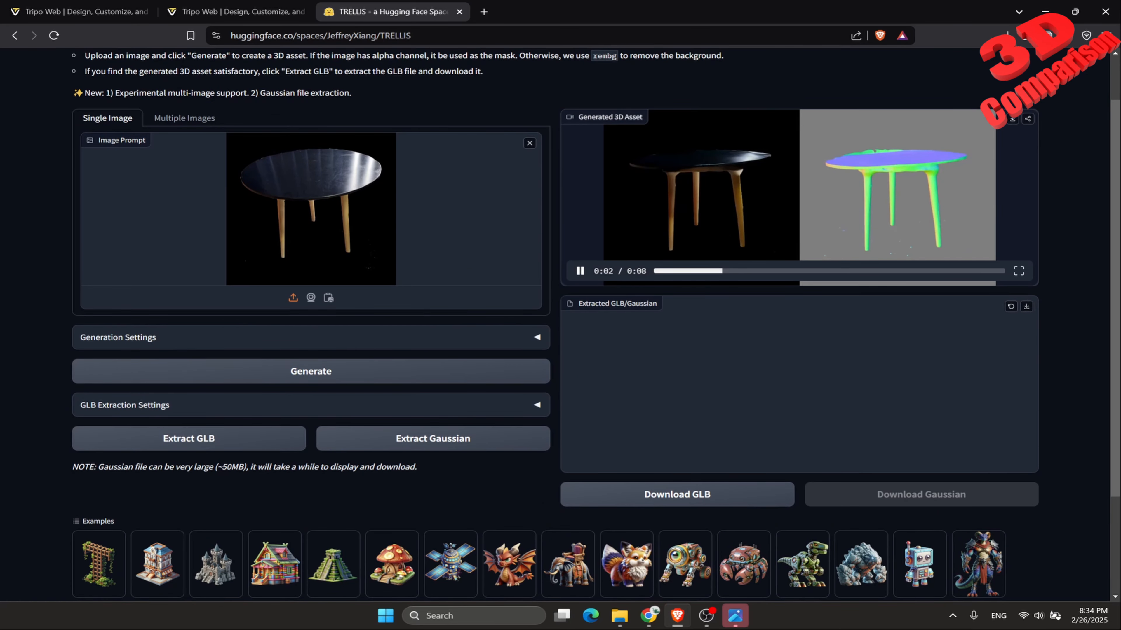
scroll(560, 309, up, 1)
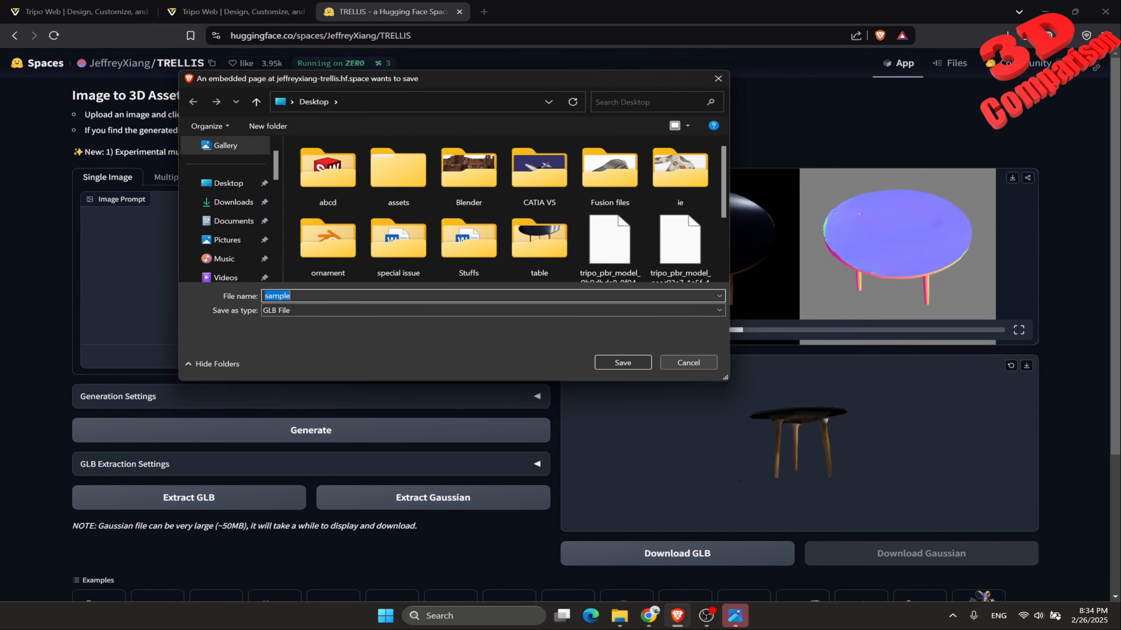
click(623, 363)
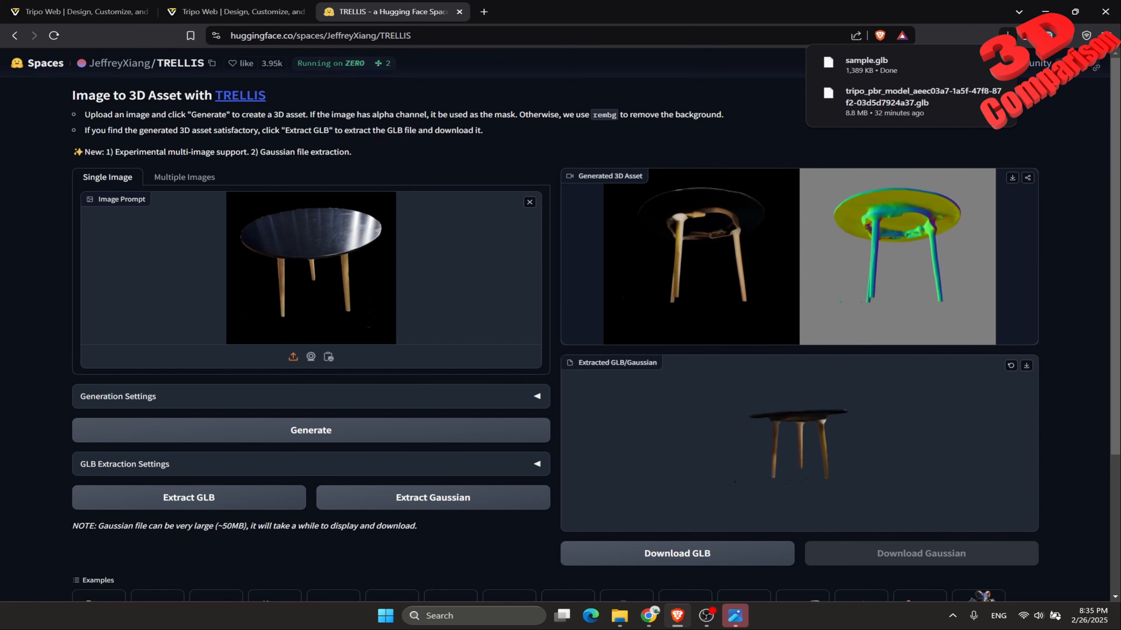
Inspect the extracted GLB table up close and from a different angle in the preview.
scroll(799, 443, up, 5)
mouse_move(800, 444)
mouse_down()
mouse_move(821, 419)
mouse_move(806, 422)
mouse_move(804, 439)
mouse_up()
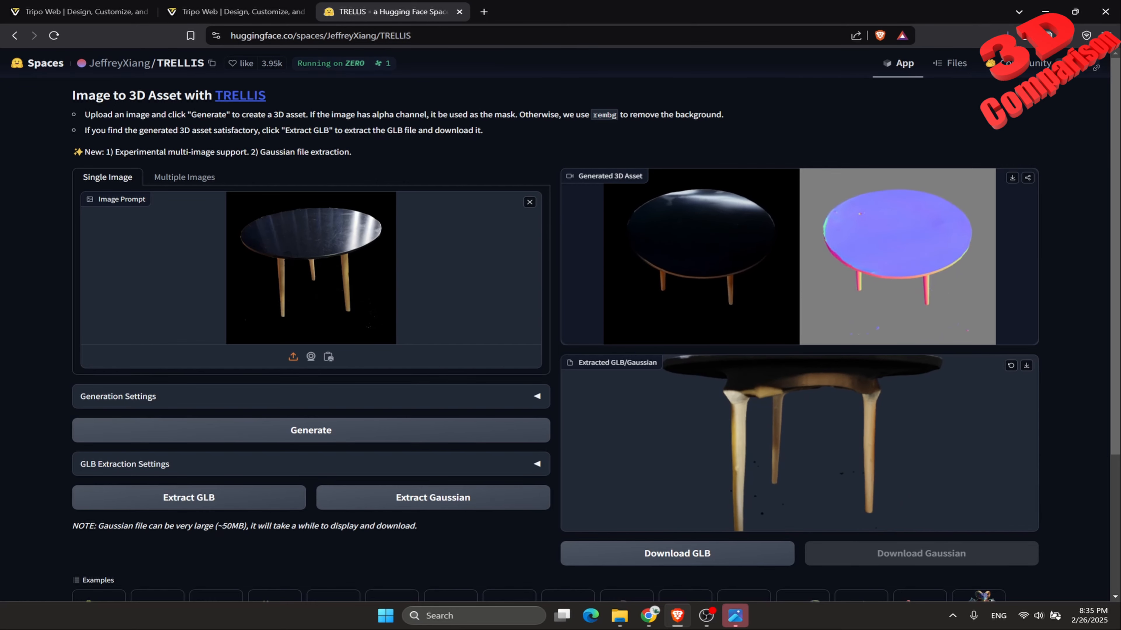
scroll(799, 444, down, 3)
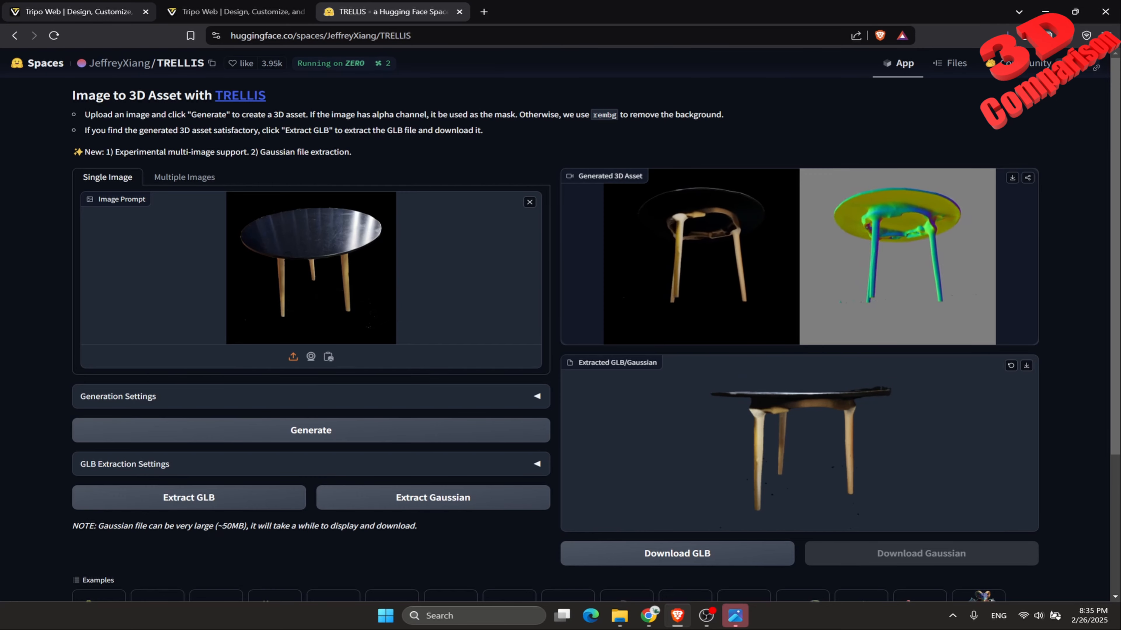
Switch to Tripo, open the existing table from My Models and examine its tabletop and legs.
click(88, 12)
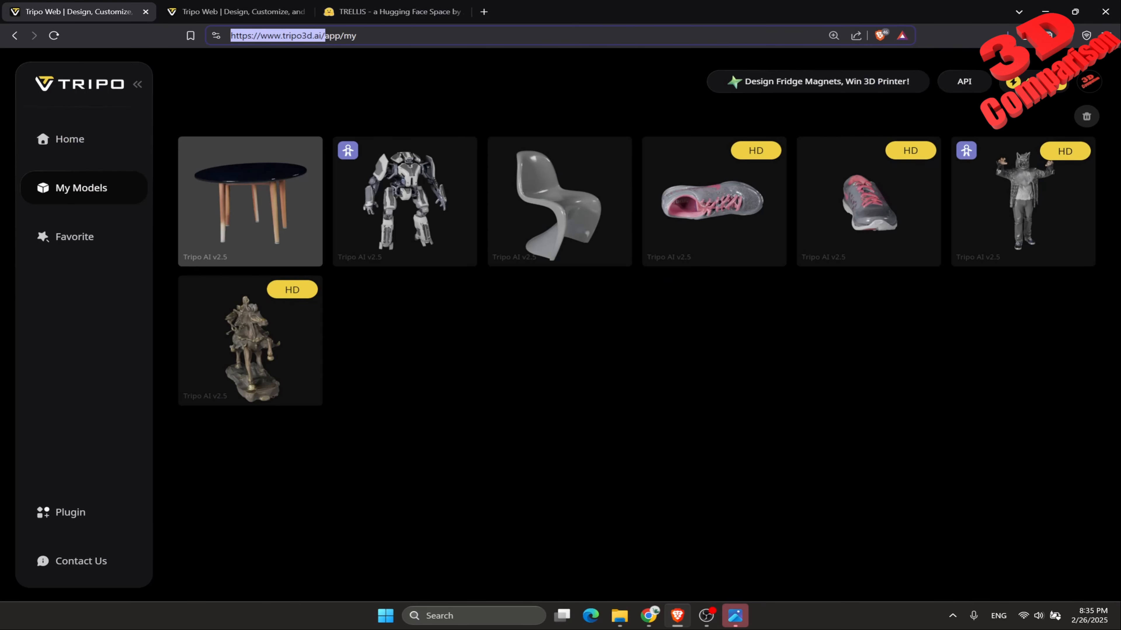
click(250, 202)
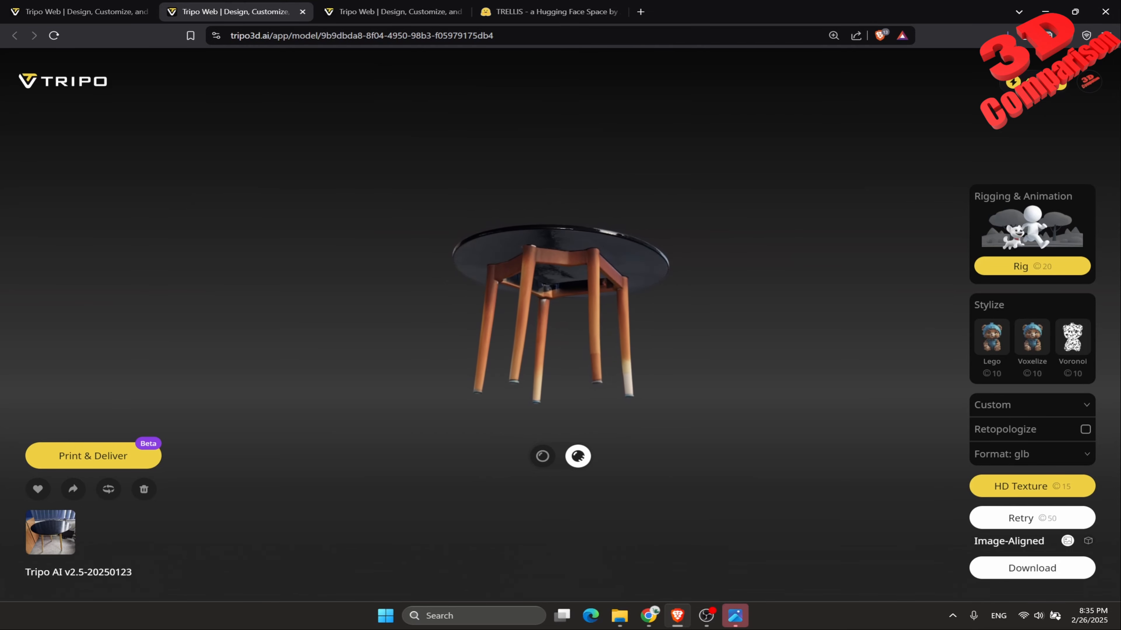
scroll(560, 313, up, 8)
scroll(560, 314, down, 3)
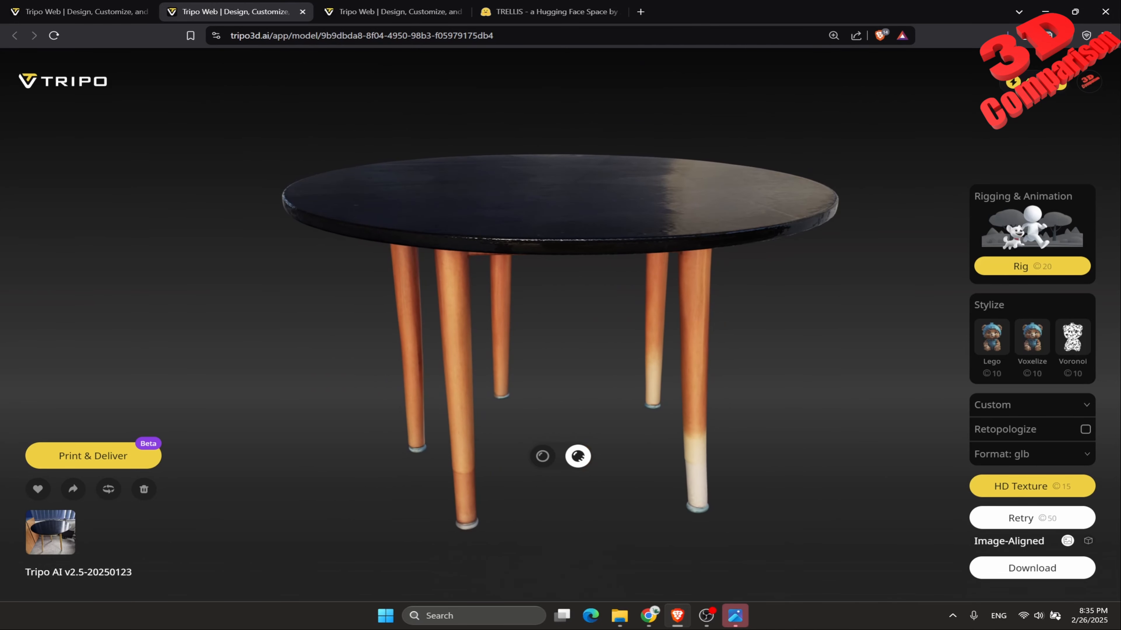
Return to Tripo's home page and load cropped_table as the single image for a new 3D generation.
click(63, 81)
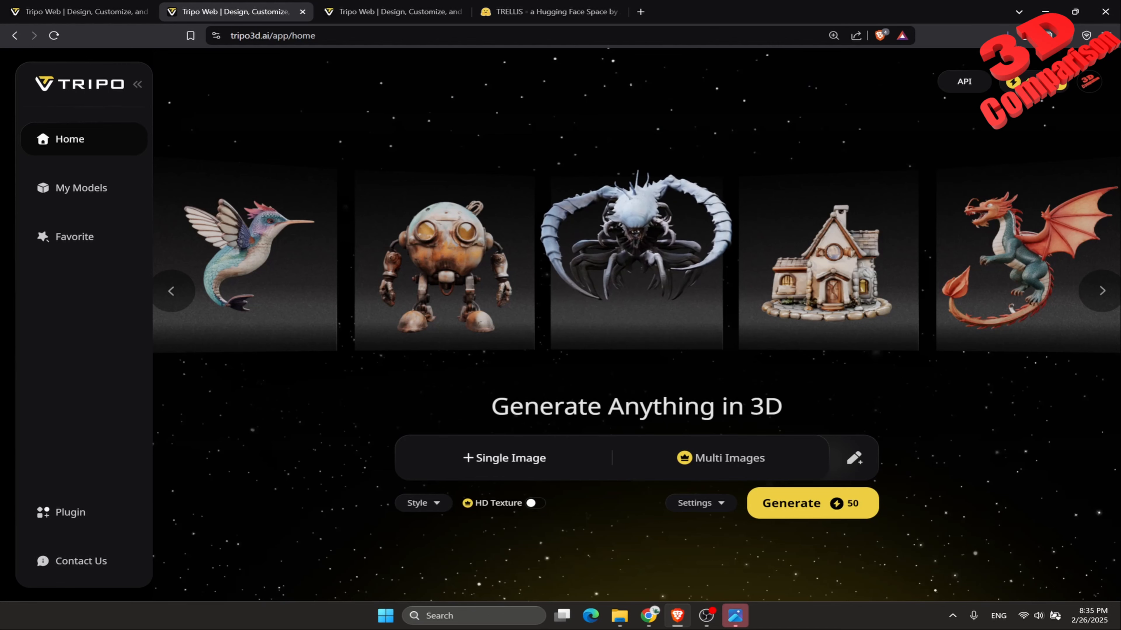
click(504, 458)
click(573, 381)
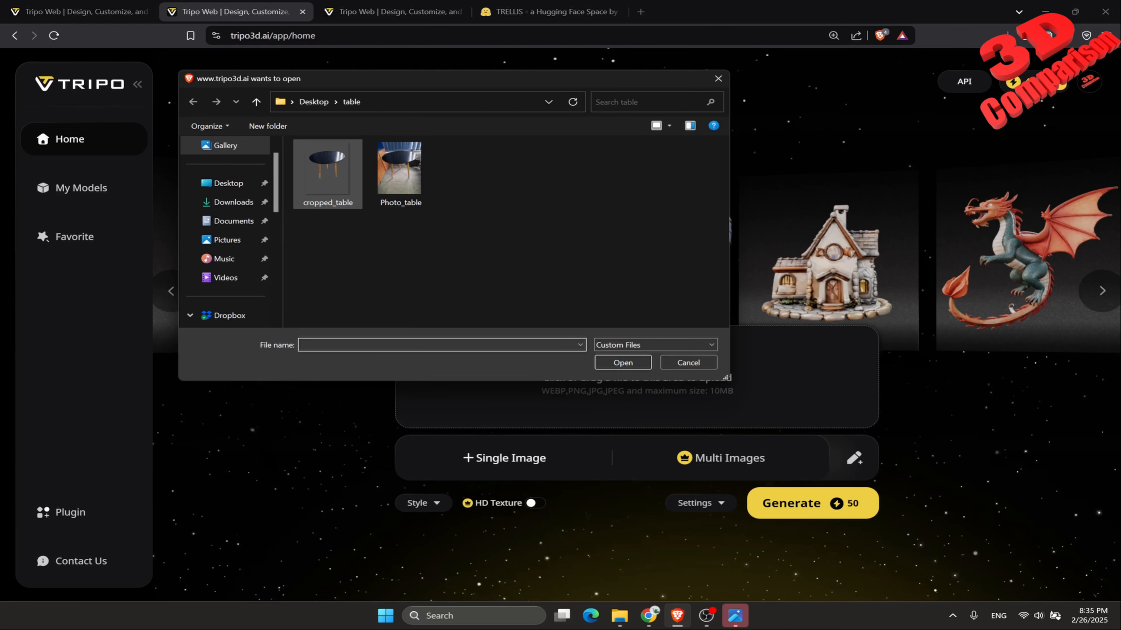
click(327, 174)
click(623, 362)
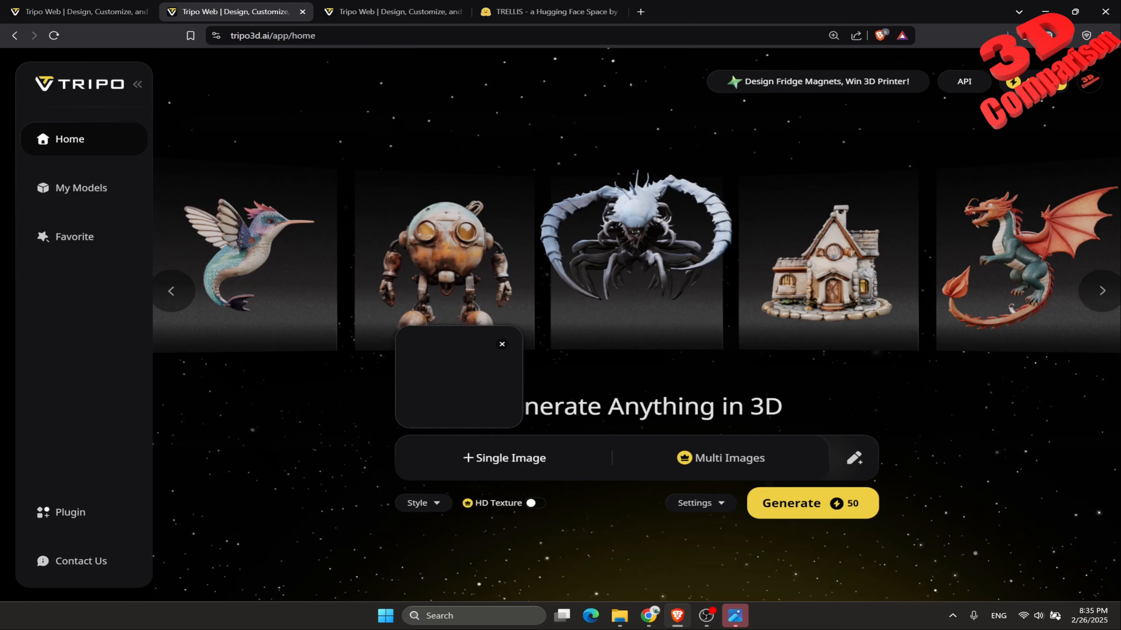
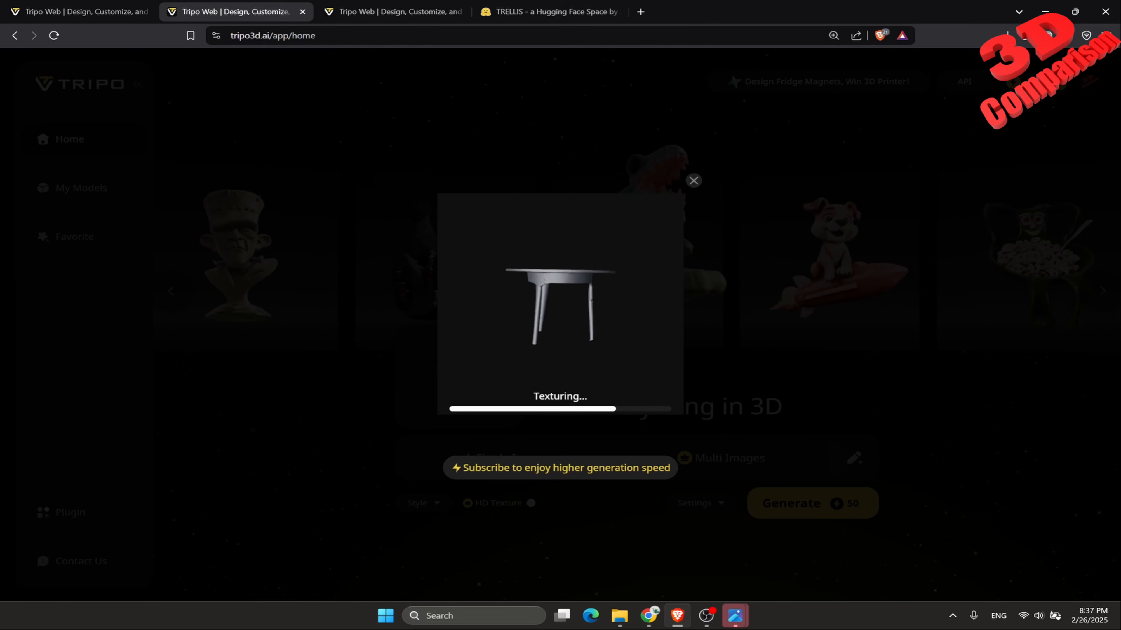
Switch to the TRELLIS page and orbit the extracted GLB table to examine its legs and tabletop from above.
click(549, 12)
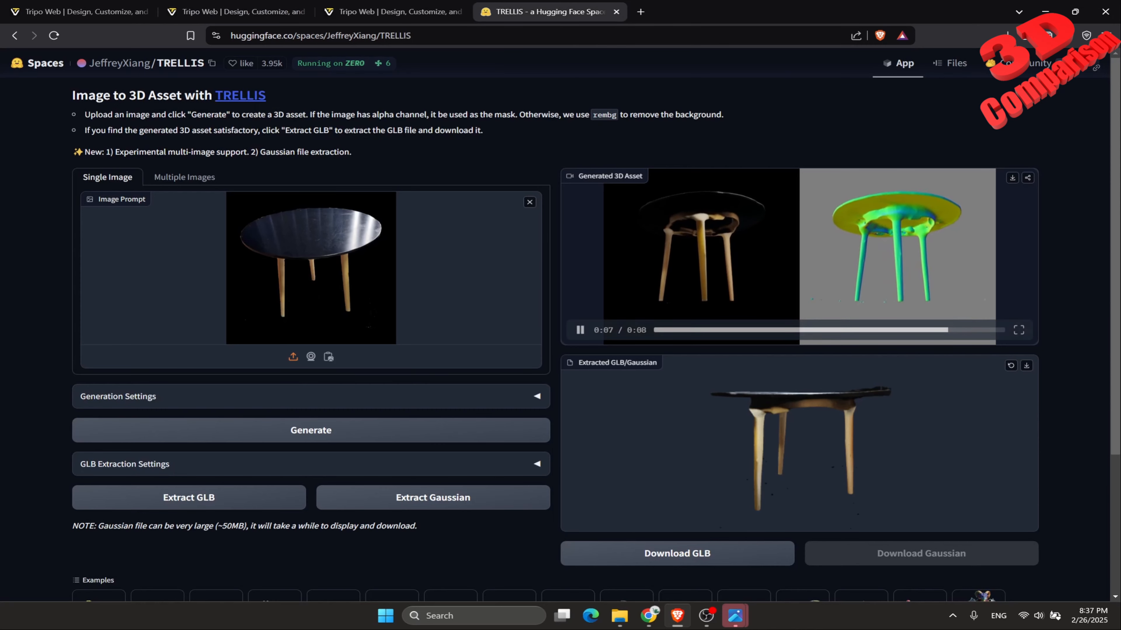
drag(799, 443, 705, 464)
drag(799, 443, 765, 457)
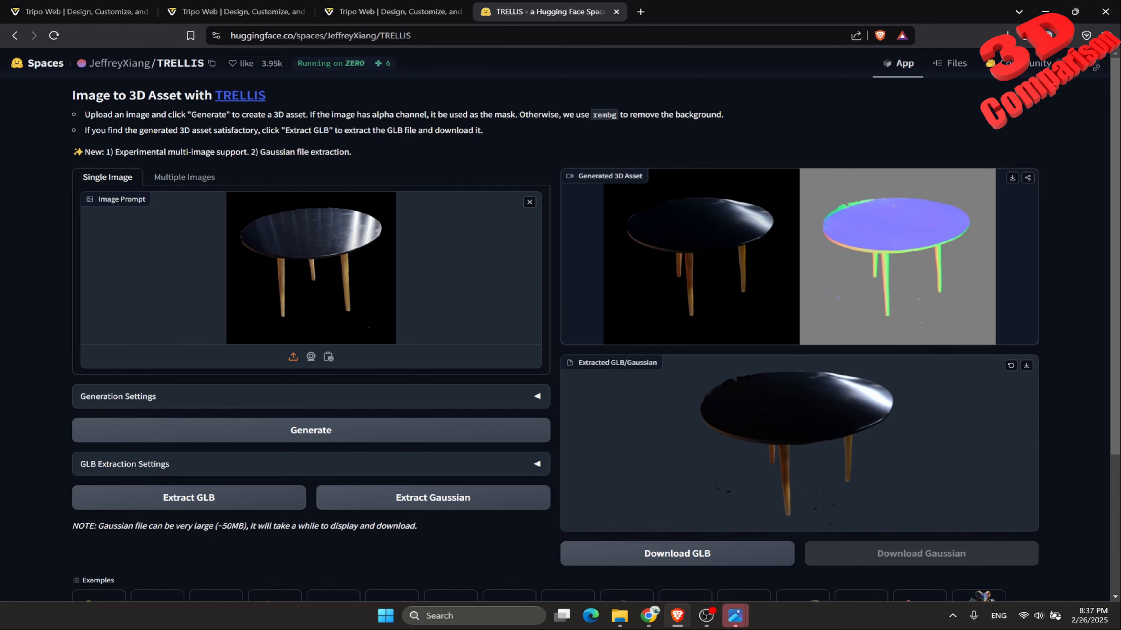
mouse_move(798, 442)
mouse_down()
mouse_move(766, 460)
mouse_move(784, 440)
mouse_move(784, 450)
mouse_up()
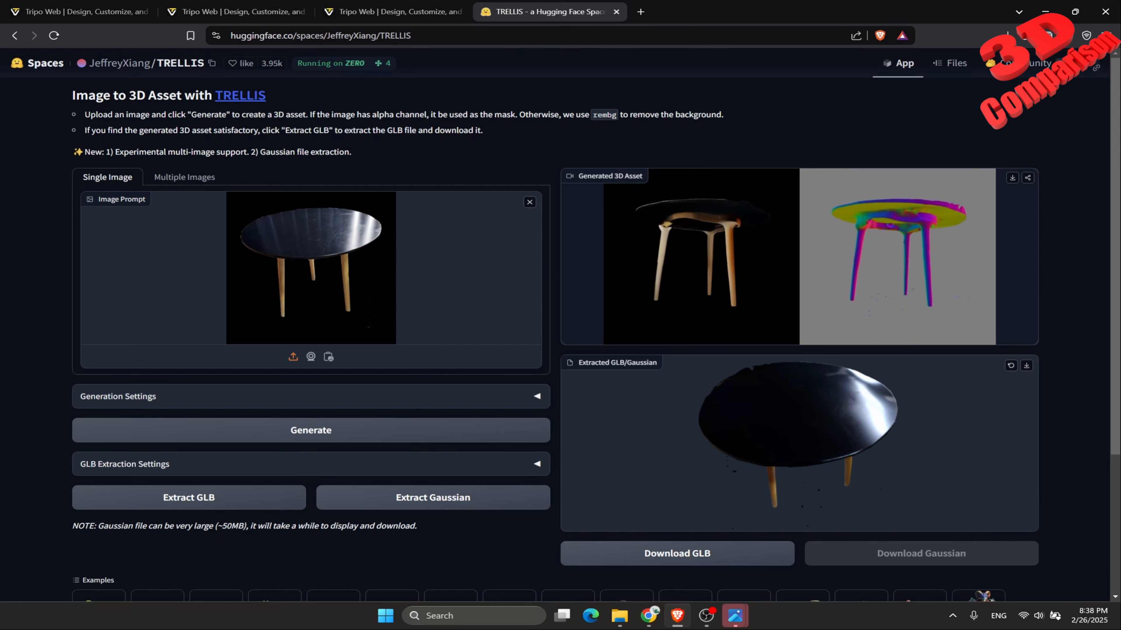
drag(784, 451, 780, 458)
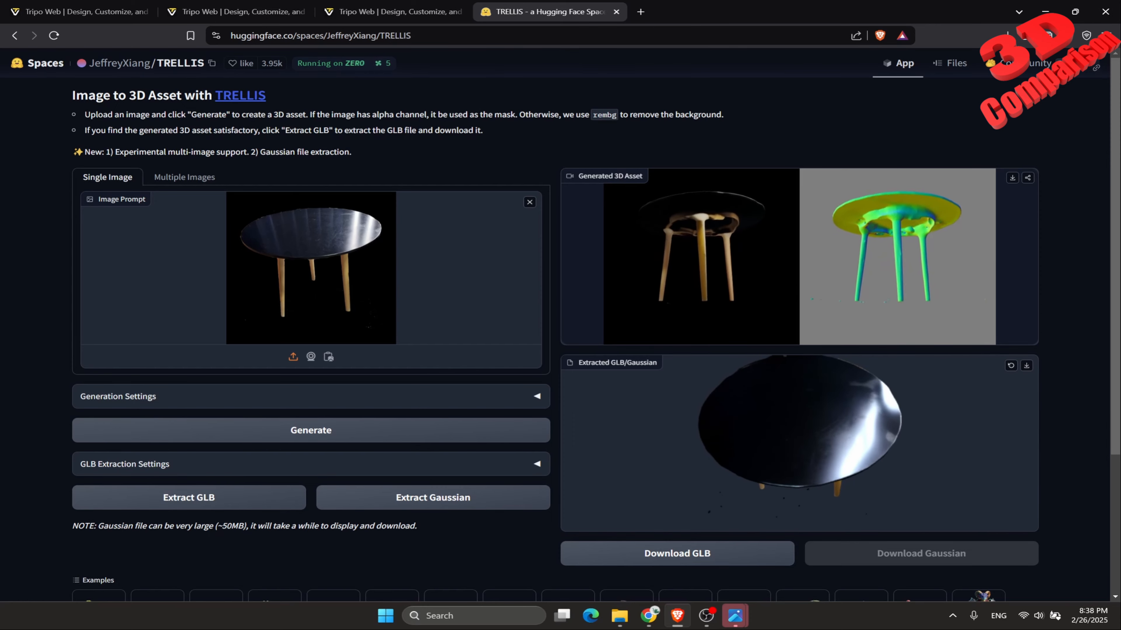
Return to the running Tripo generation and open the newly generated table model in its full viewer.
click(83, 12)
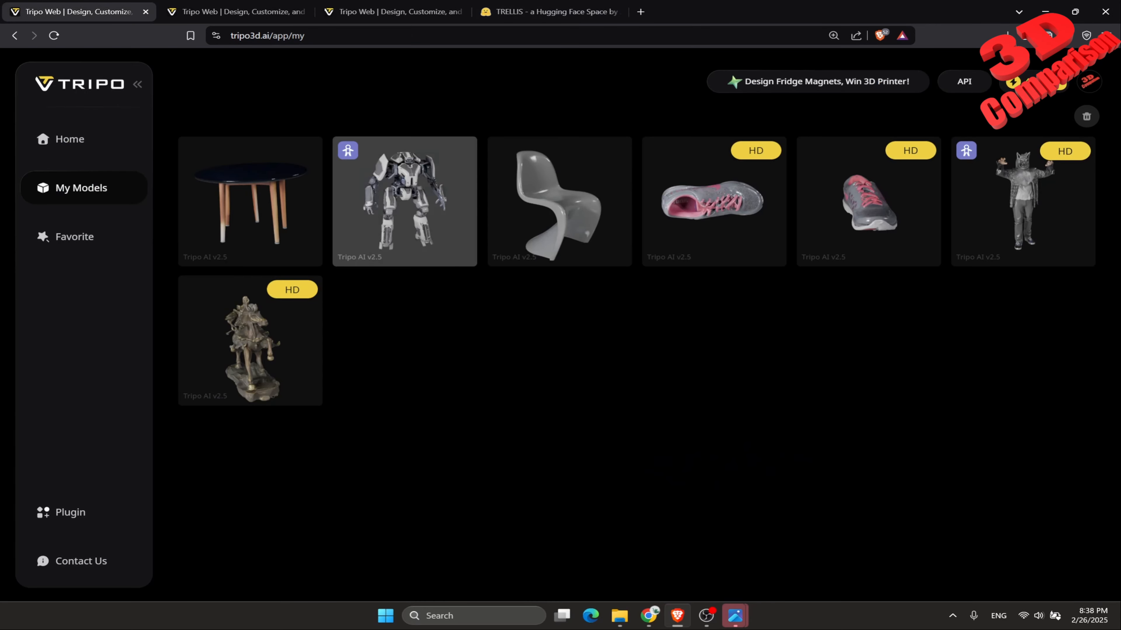
click(237, 11)
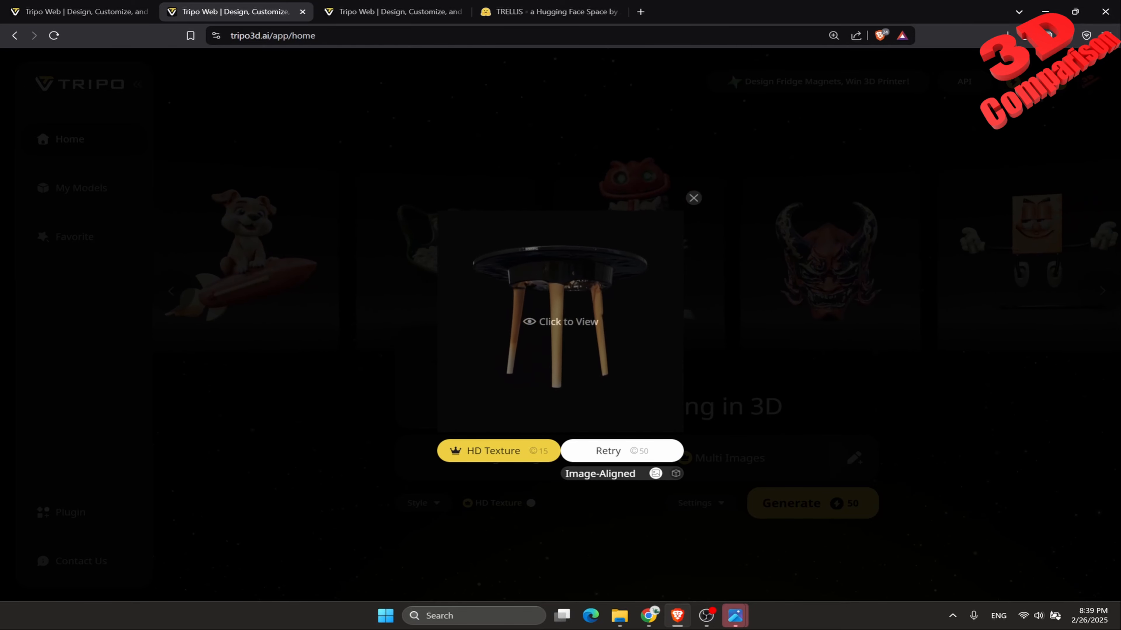
click(560, 322)
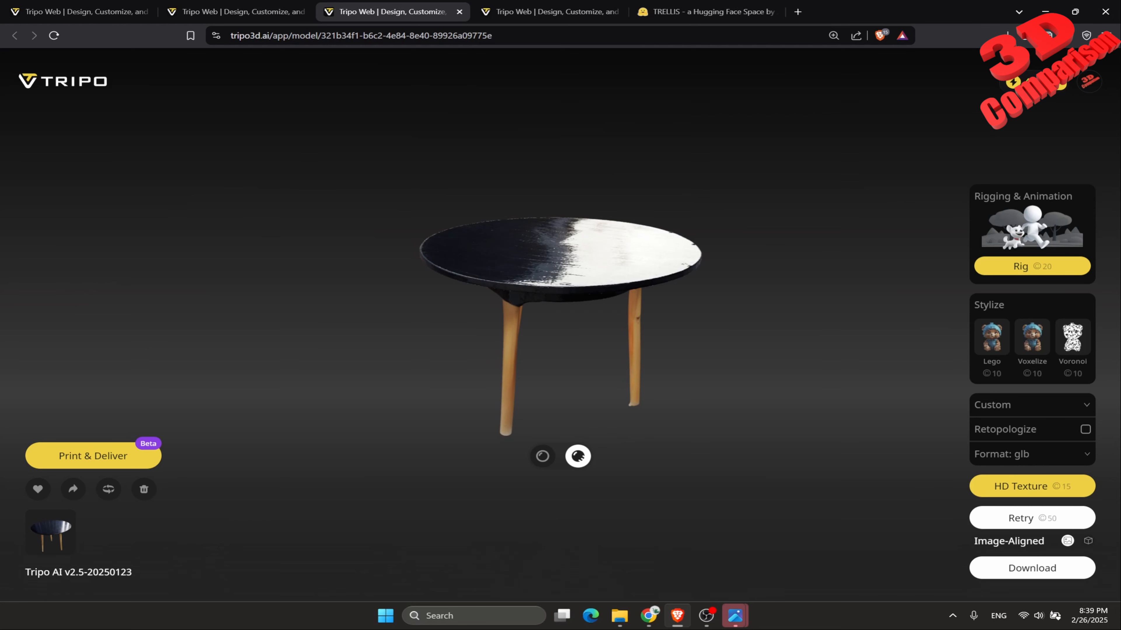
Switch to CSM in Chrome and upload Photo_table from the Desktop's table folder as a single-view image.
click(649, 616)
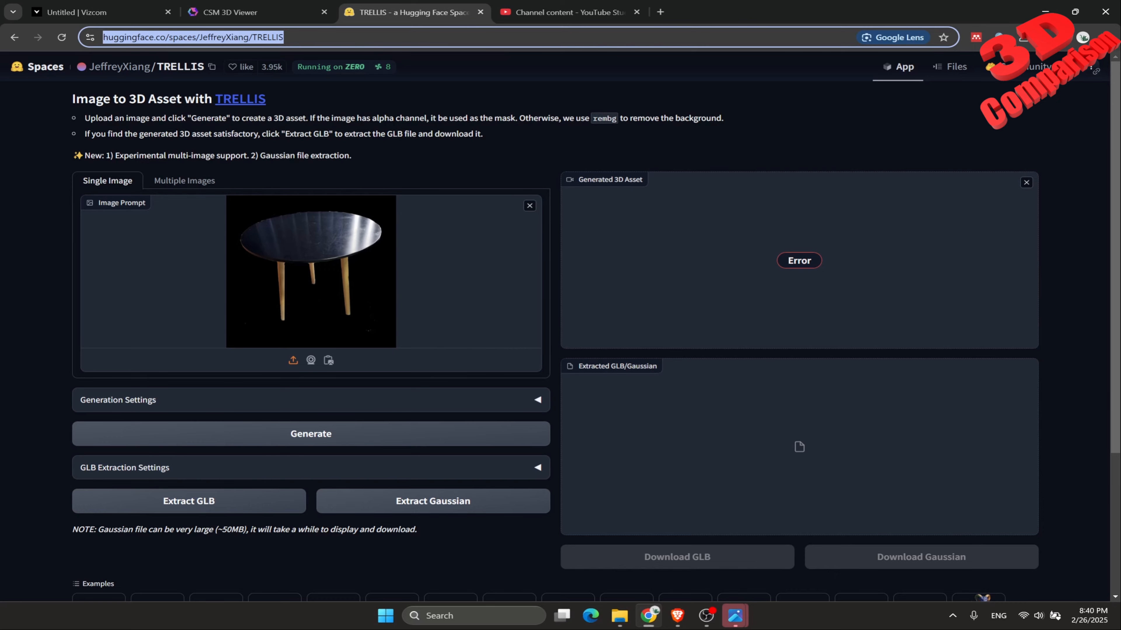
click(257, 12)
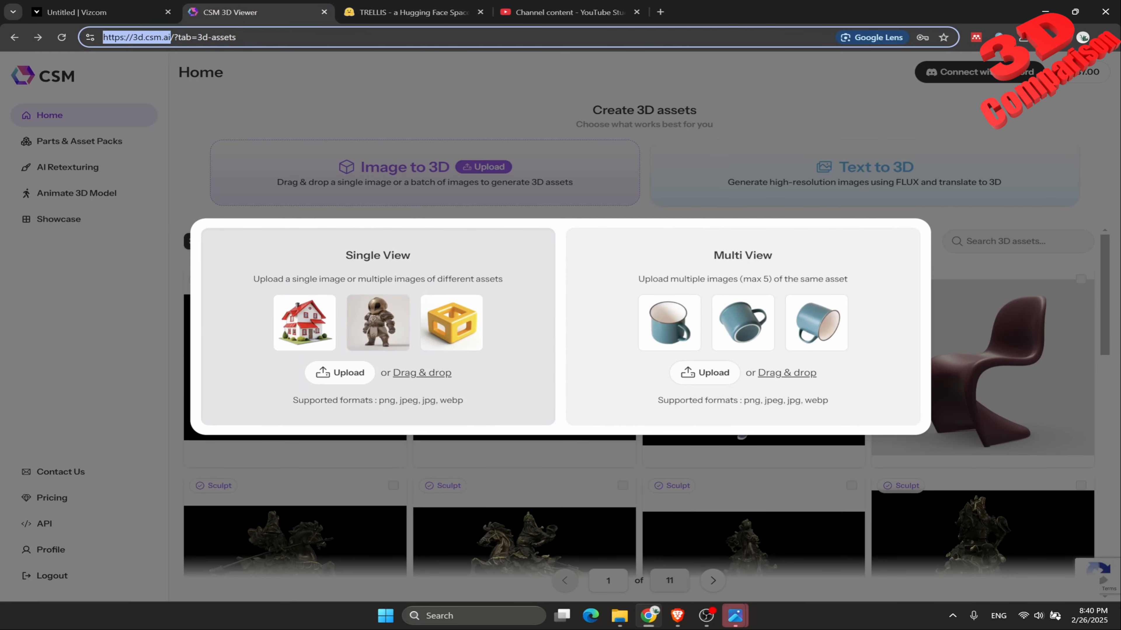
click(373, 270)
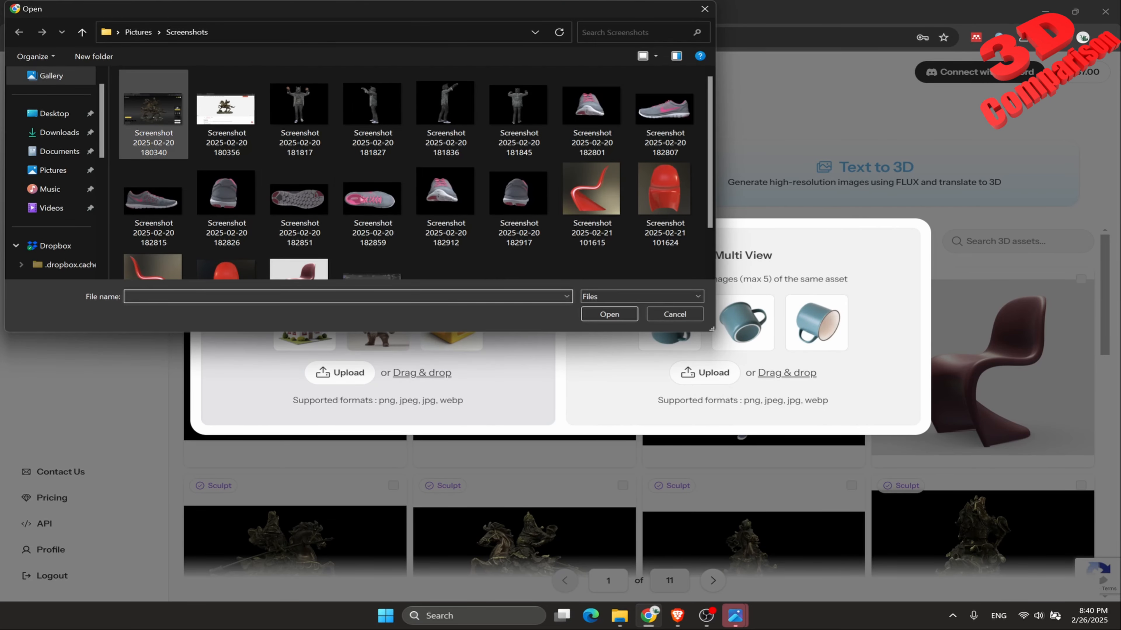
click(55, 113)
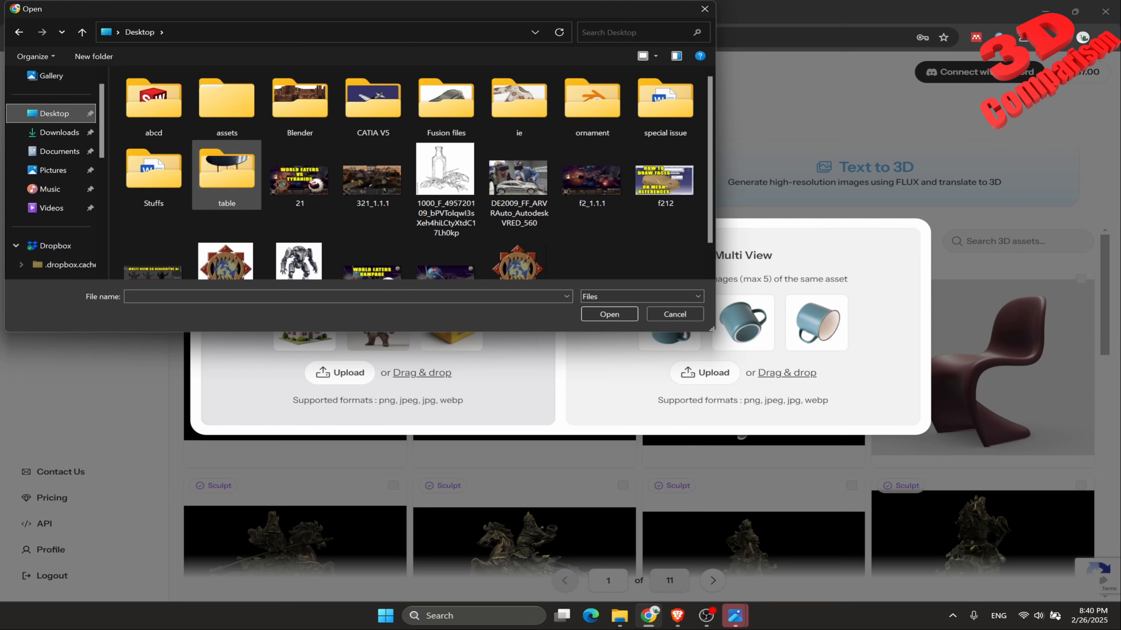
double_click(227, 175)
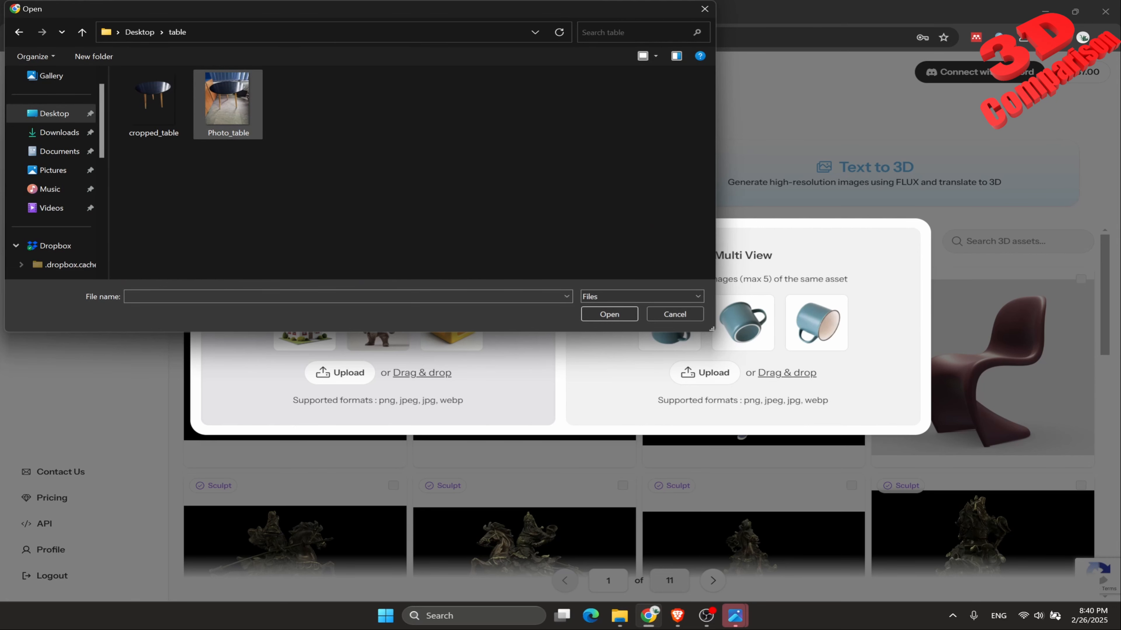
click(226, 101)
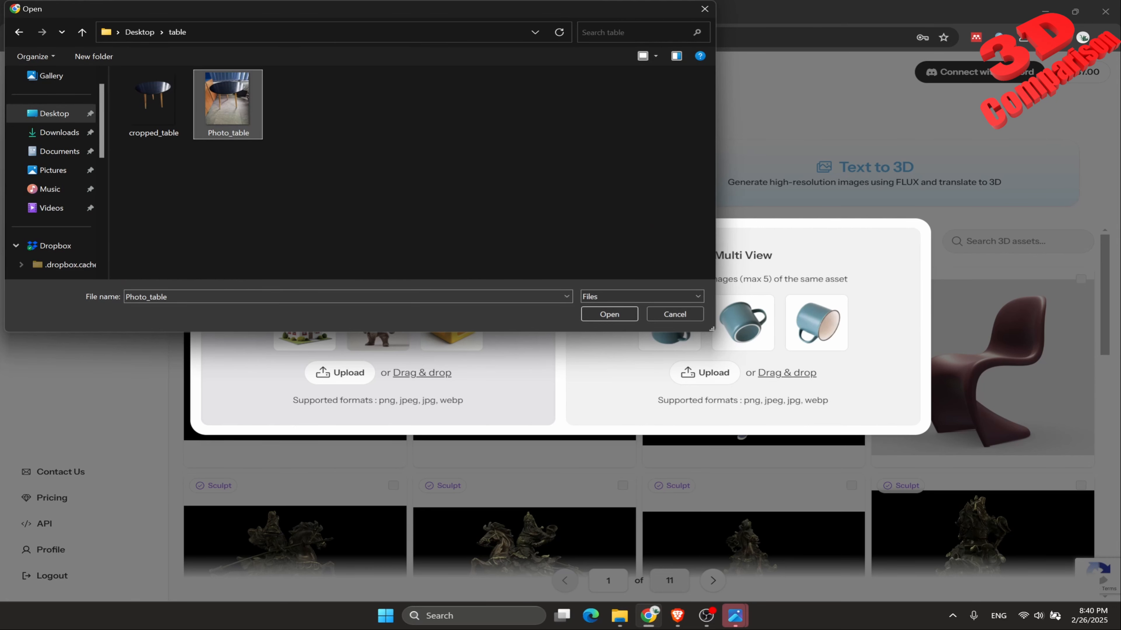
click(609, 314)
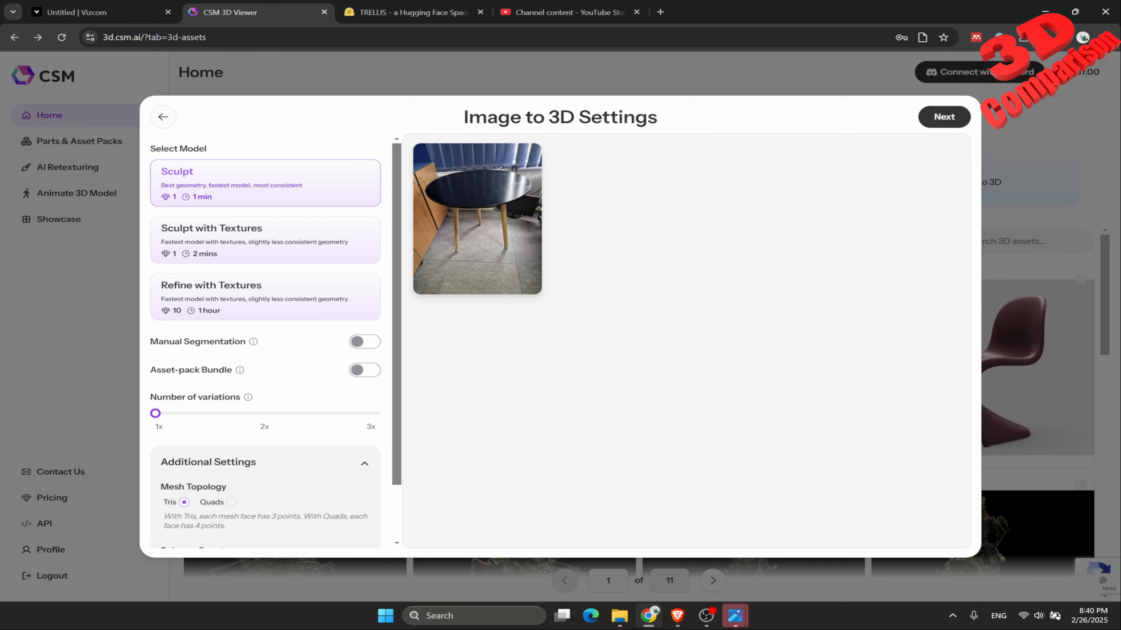
Start the Photo_table generation using the Sculpt with Textures model and Quads mesh topology.
click(265, 240)
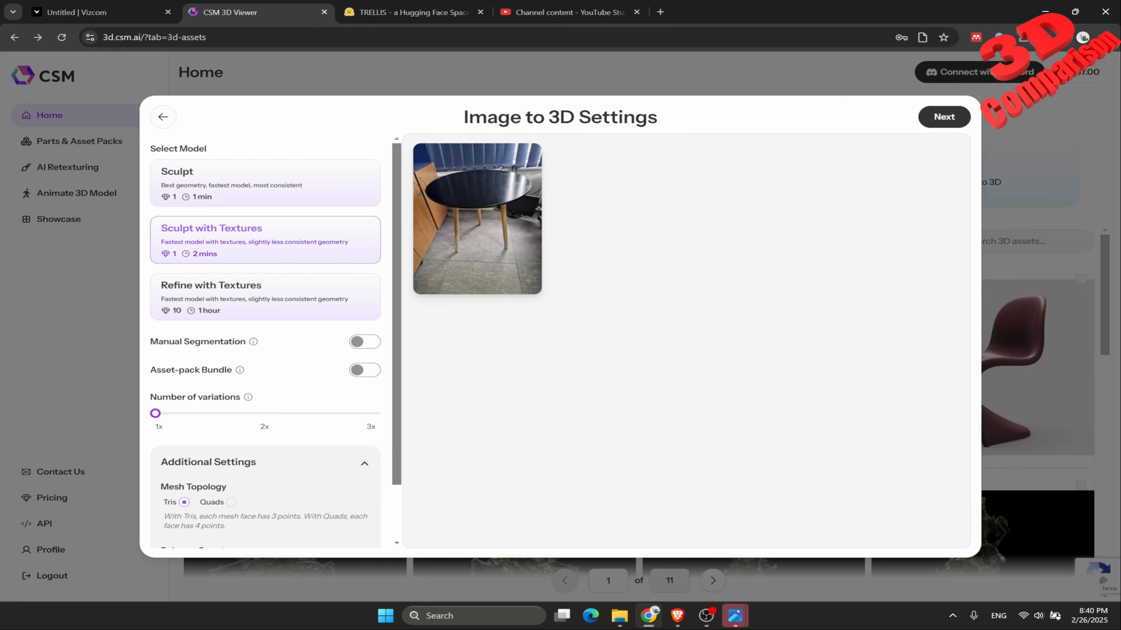
click(232, 503)
scroll(232, 502, down, 2)
scroll(265, 341, up, 2)
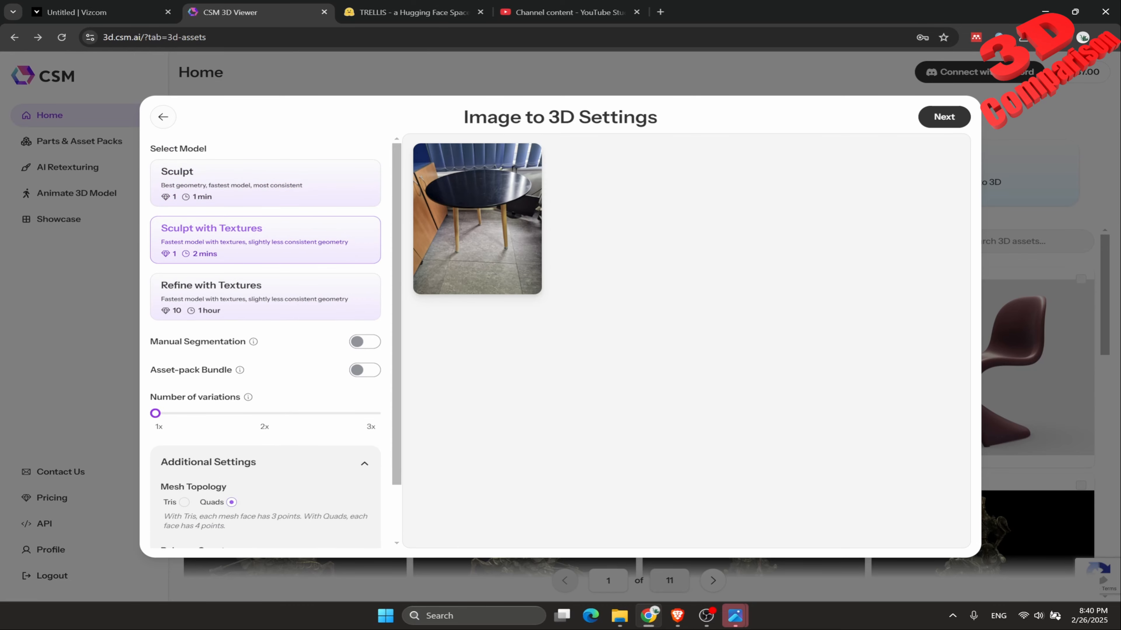
click(943, 117)
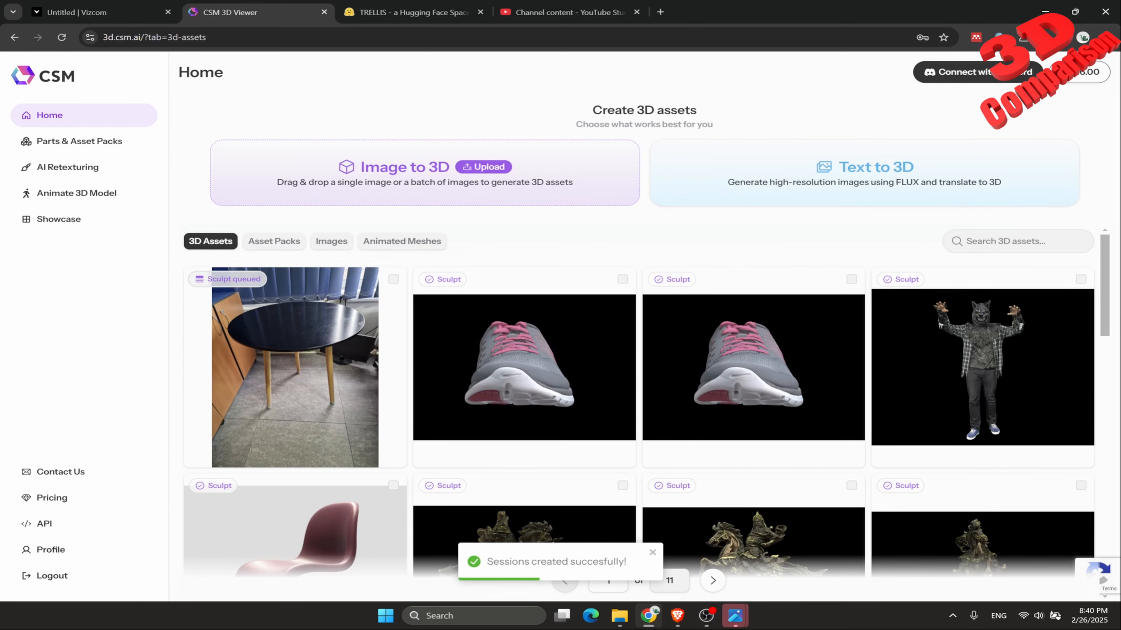
Upload cropped_table as a single-view image for another Image to 3D generation.
click(483, 167)
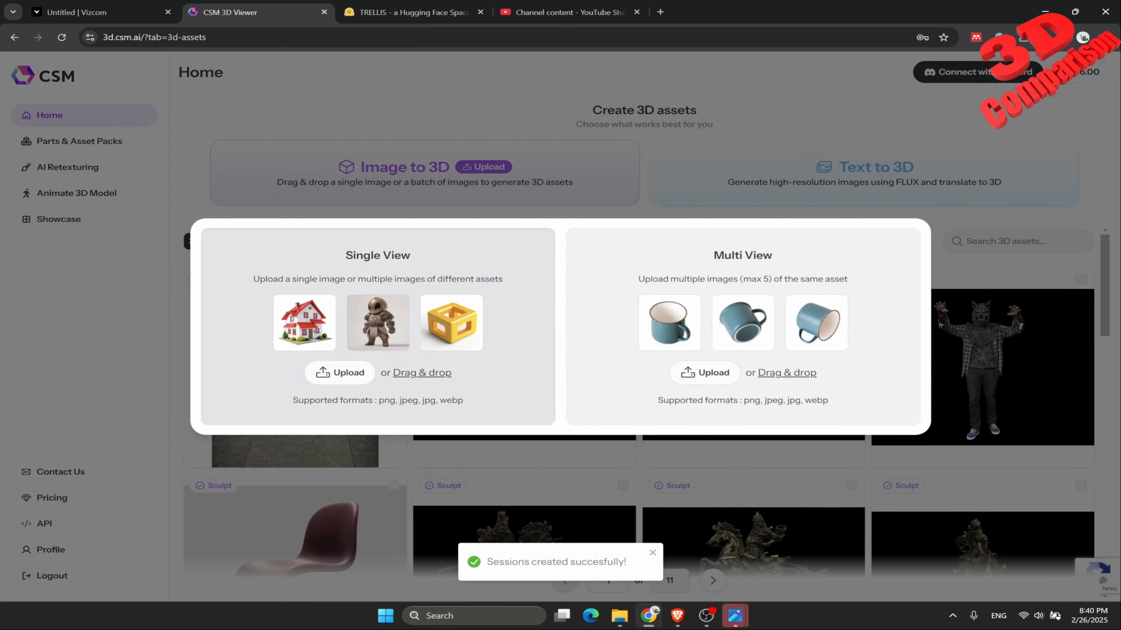
click(340, 373)
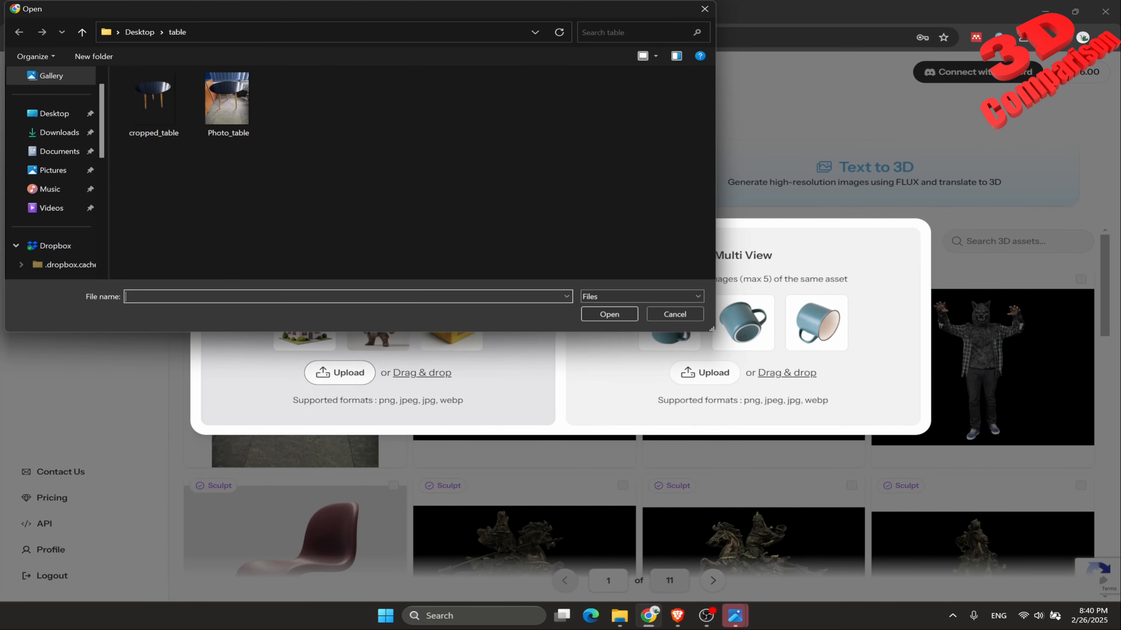
click(154, 103)
click(609, 315)
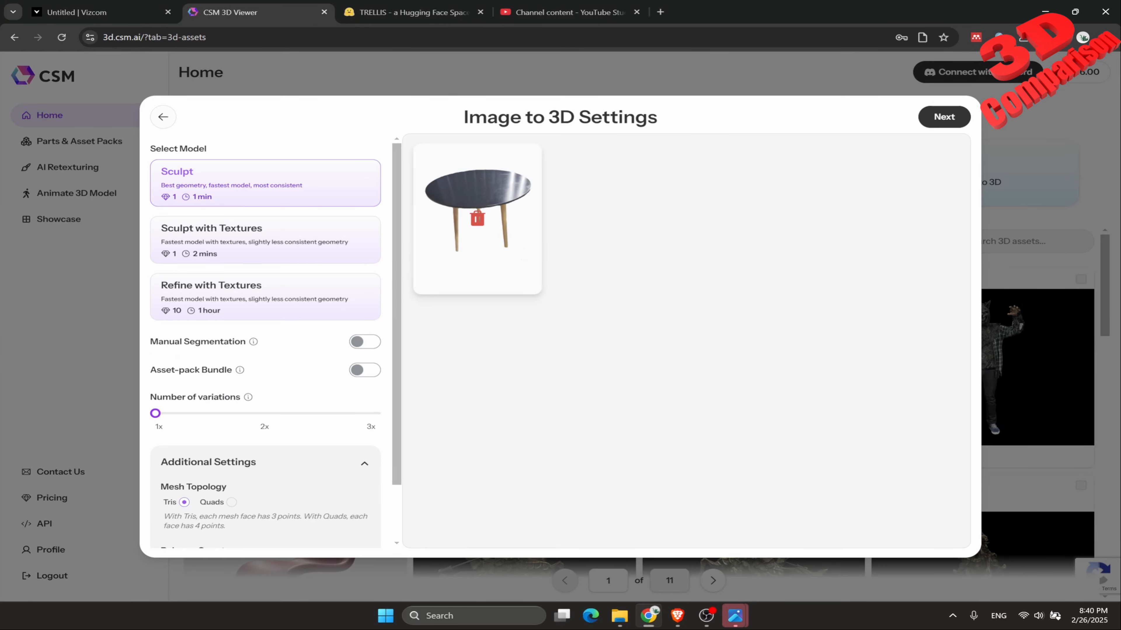
Start the cropped_table generation with Sculpt with Textures and Quads mesh topology.
click(305, 240)
scroll(231, 437, down, 2)
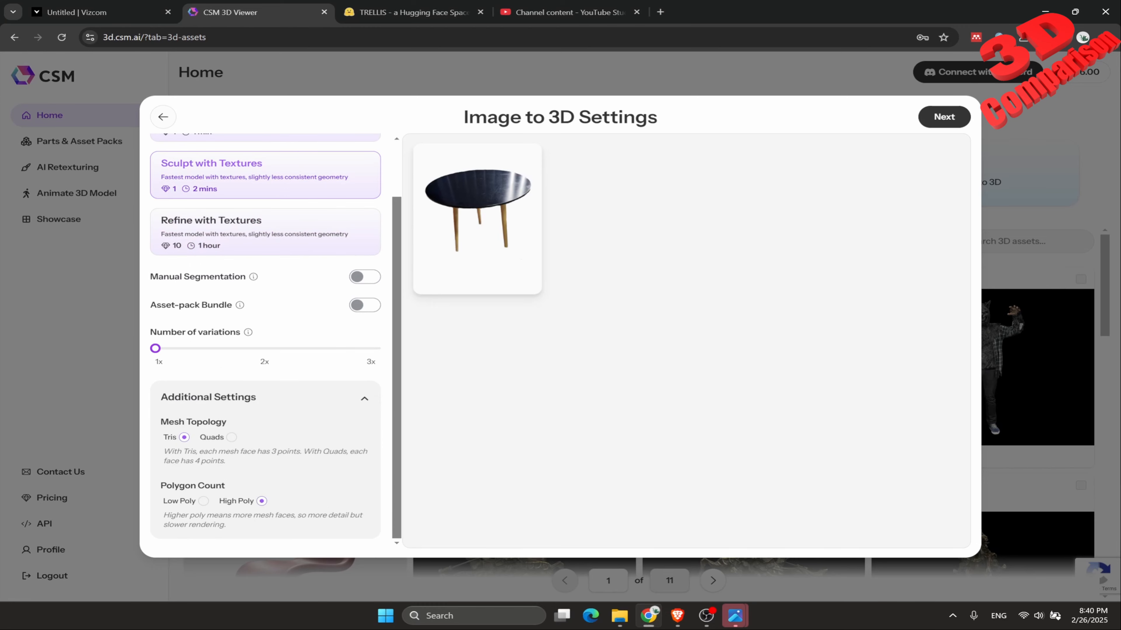
click(231, 437)
scroll(265, 339, up, 2)
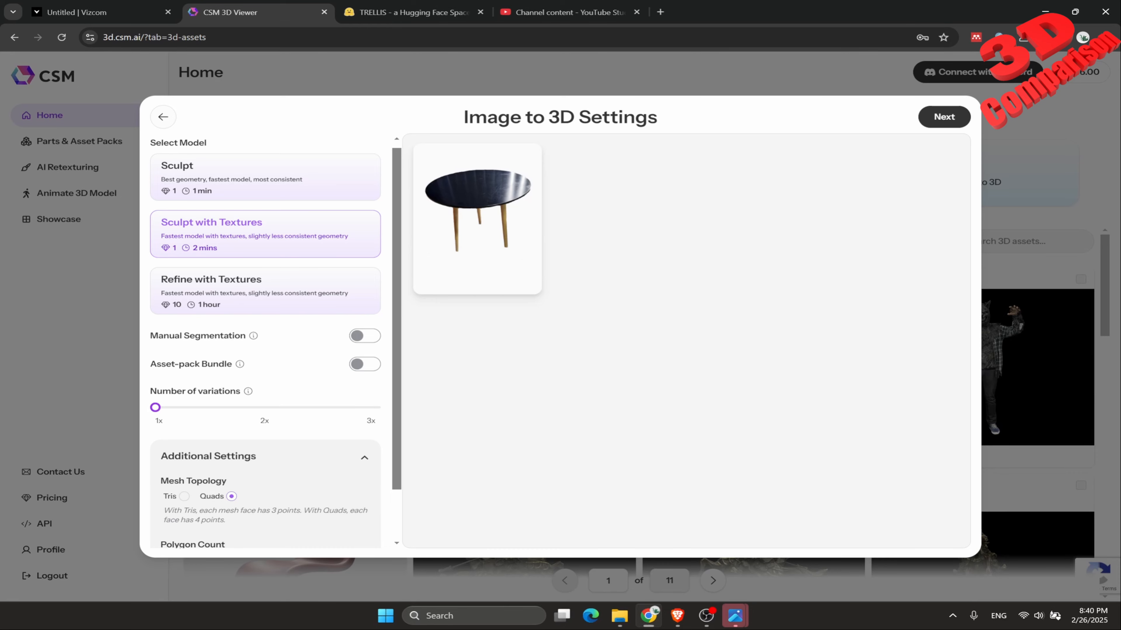
click(944, 116)
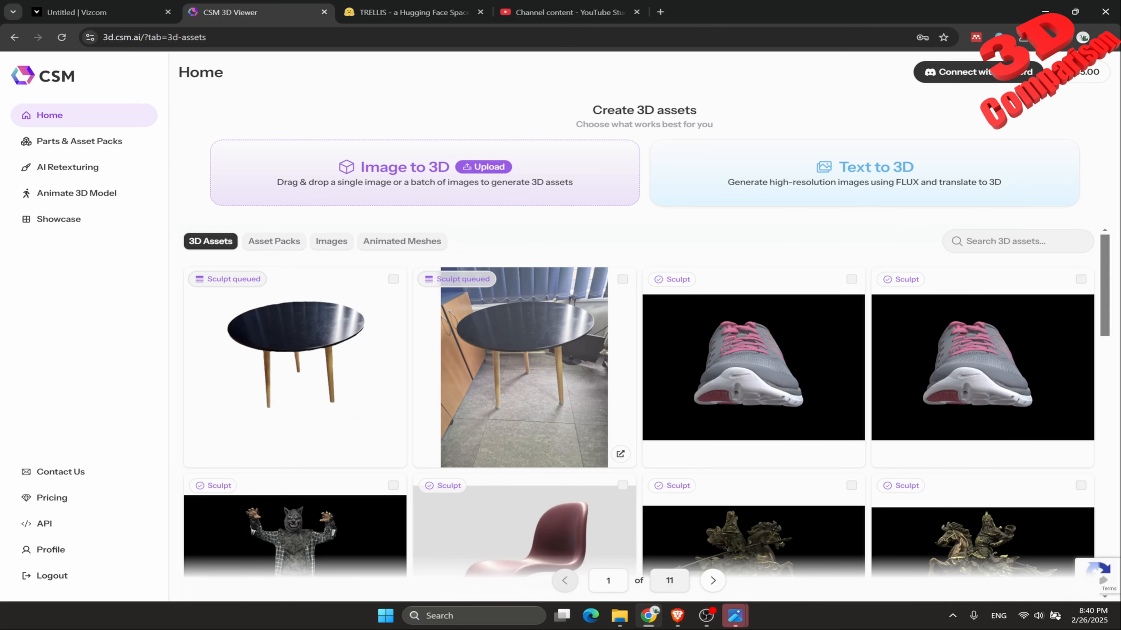
Open the Photo_table session from the 3D assets to check its generation progress.
click(524, 367)
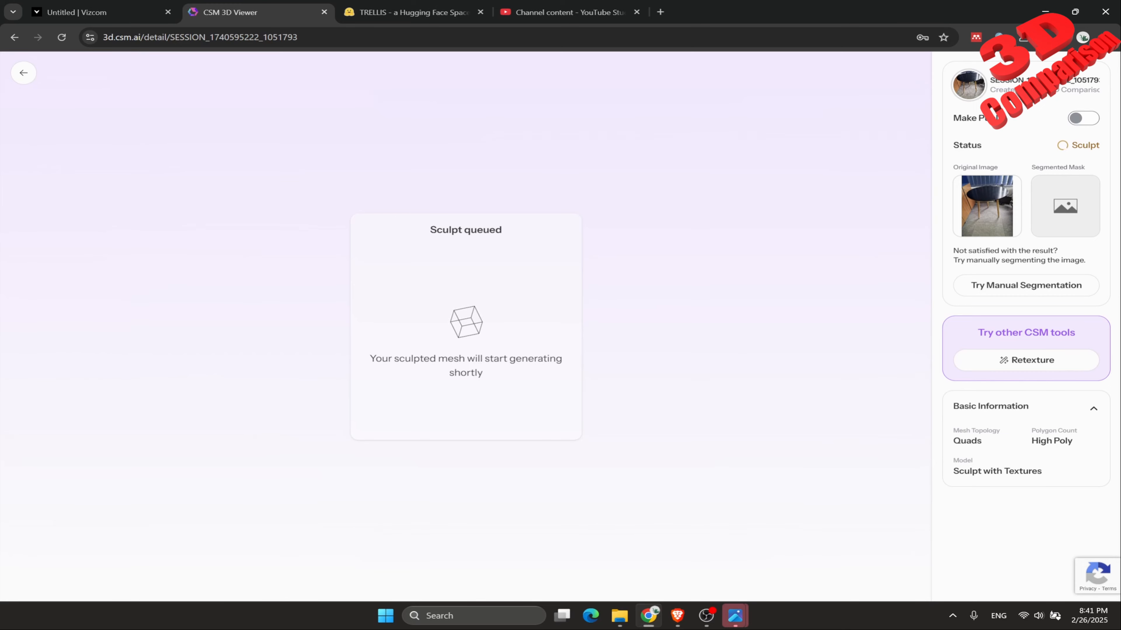
drag(485, 374, 405, 360)
click(405, 359)
Switch to Vizcom, import Photo_table as an image layer and generate a 3D model from it with Detailed Smooth.
click(102, 13)
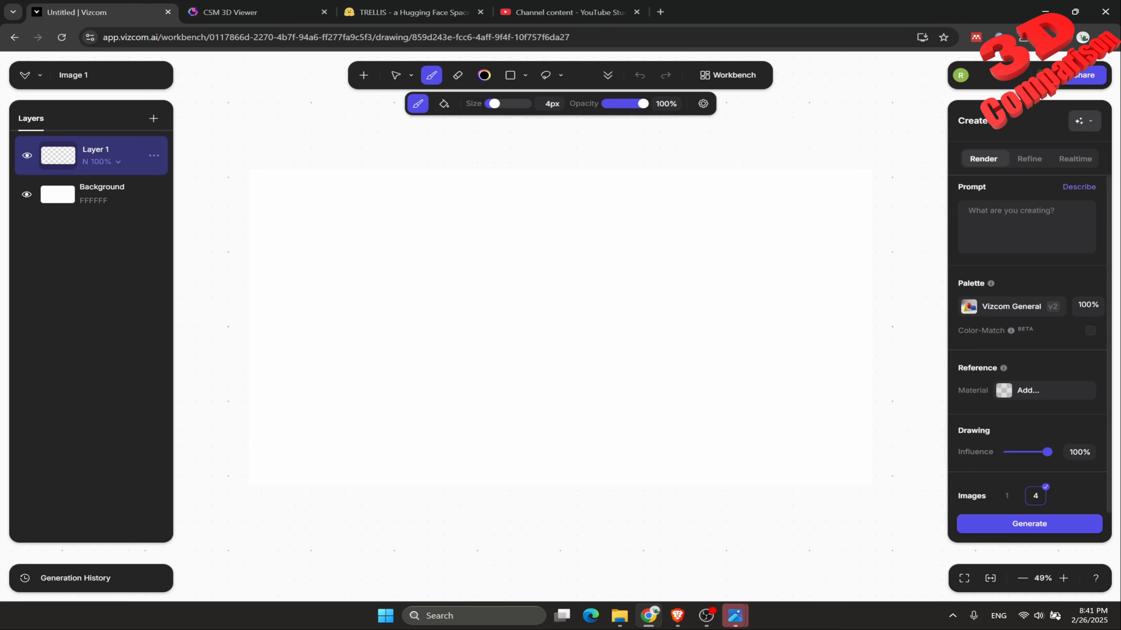
click(363, 75)
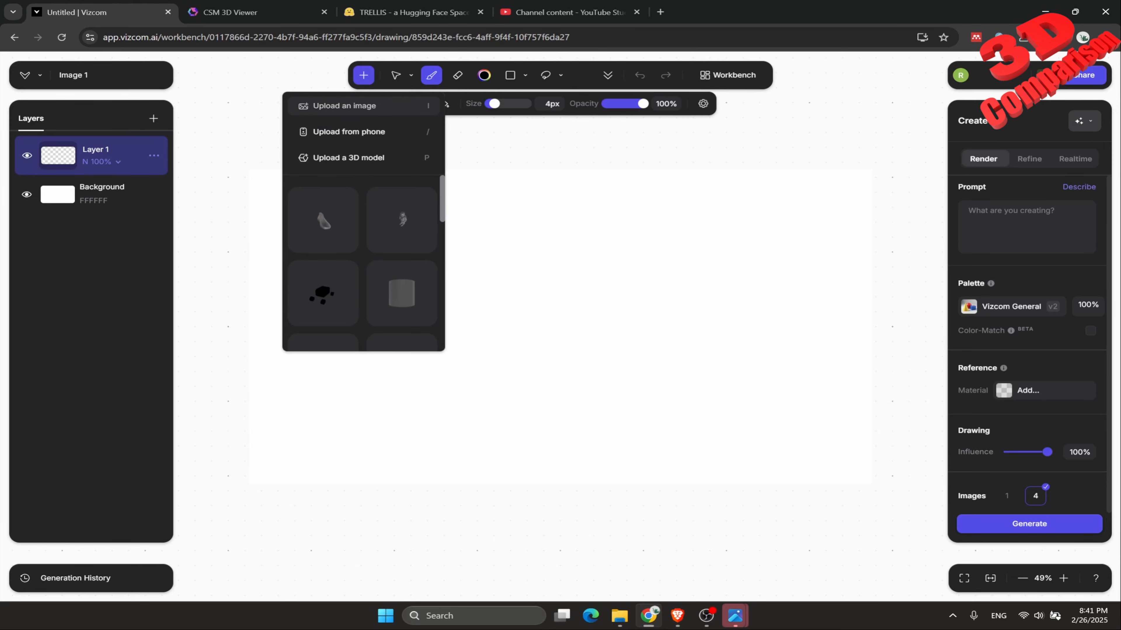
click(344, 105)
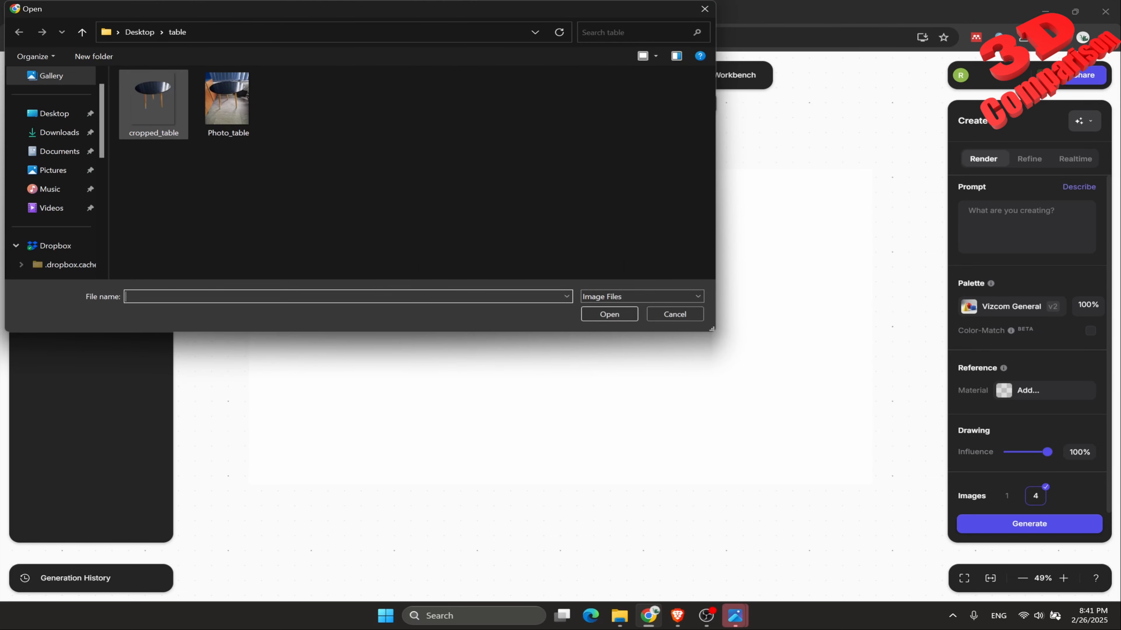
click(228, 103)
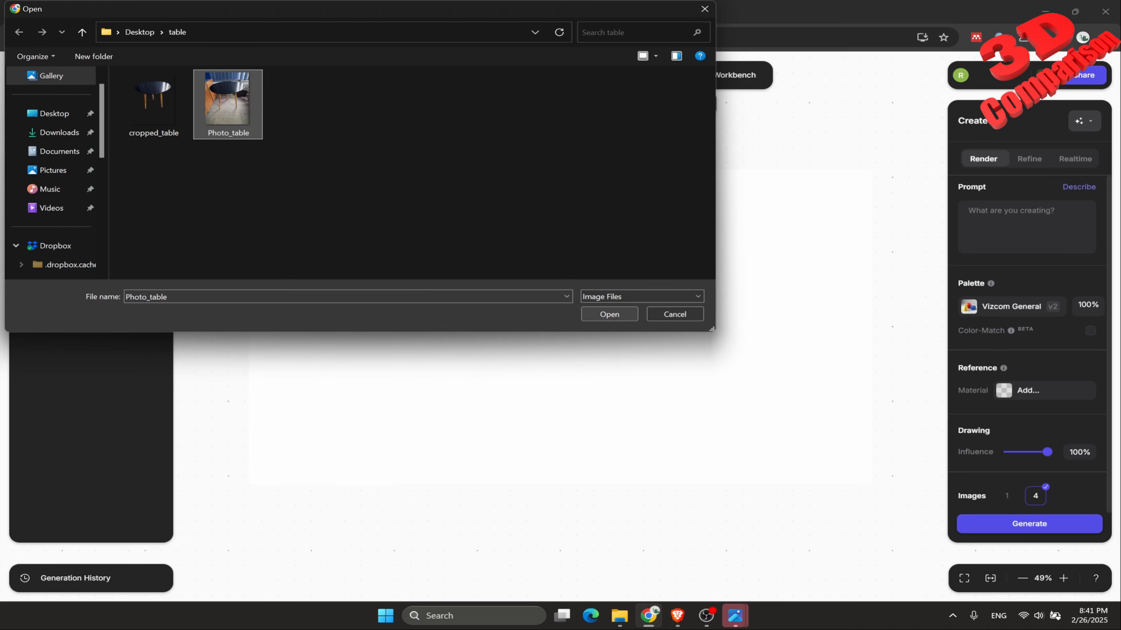
click(609, 314)
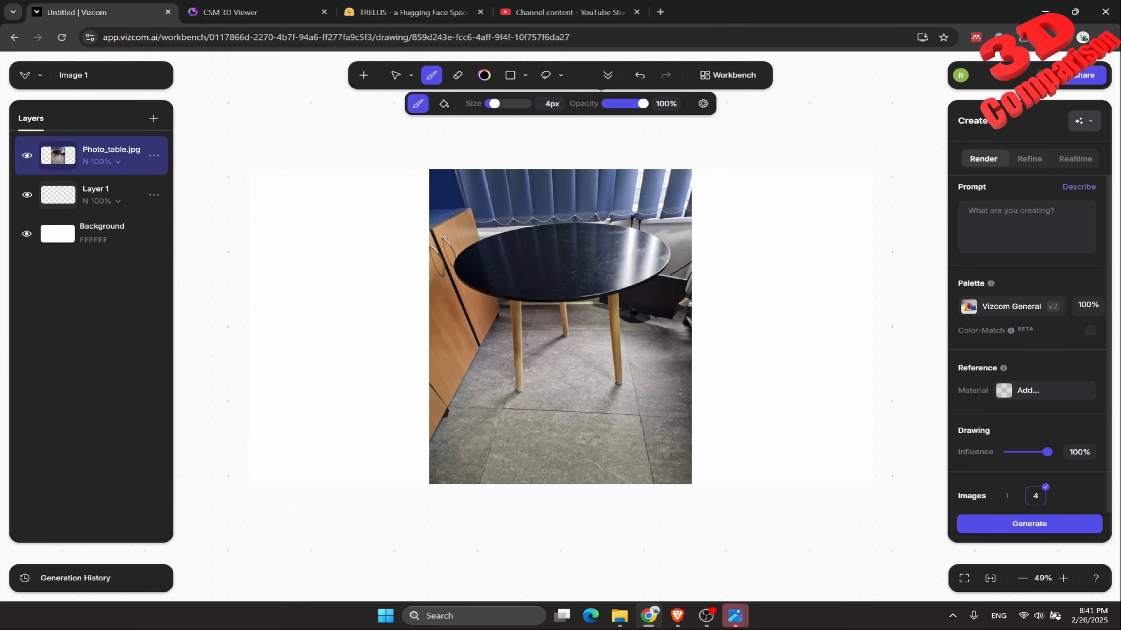
click(608, 75)
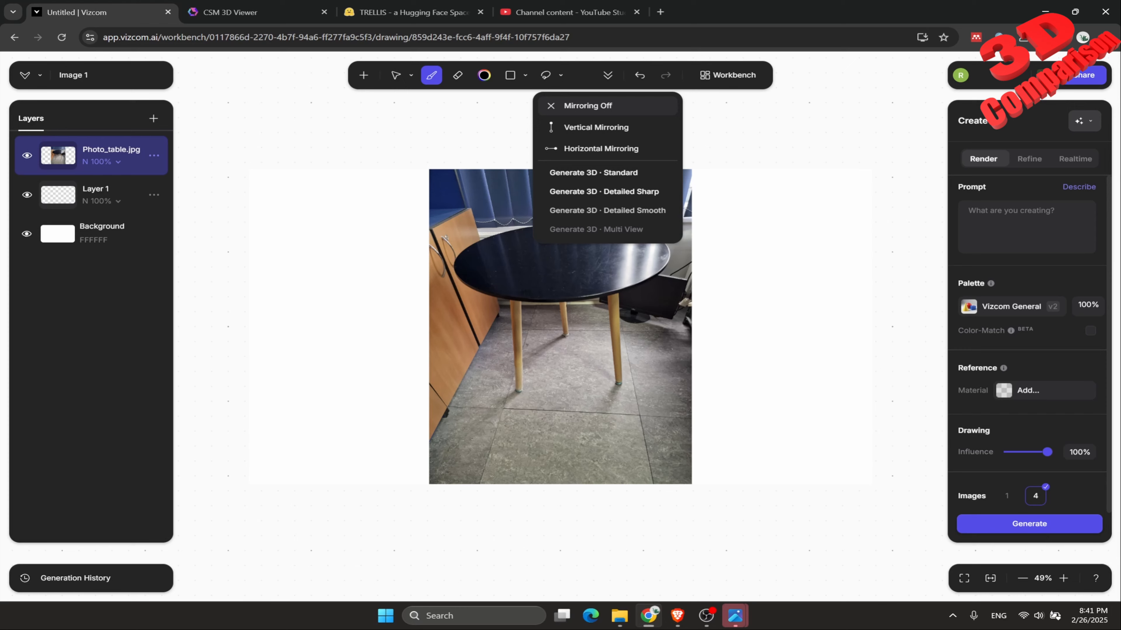
click(607, 211)
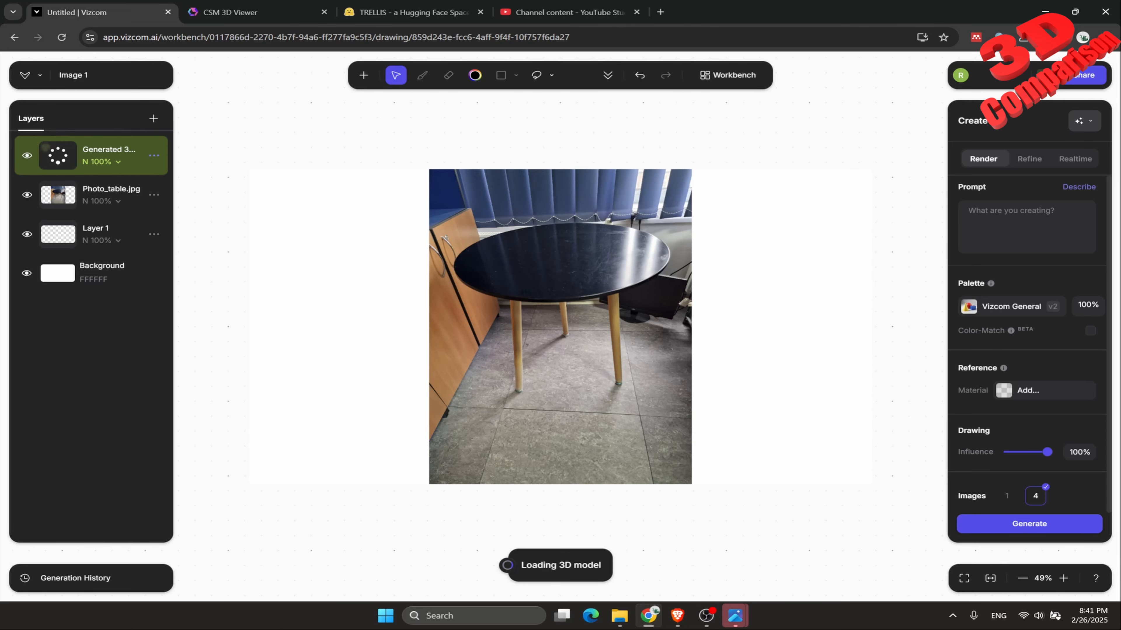
Return to CSM and check the queue status of the Photo_table sculpt.
click(258, 12)
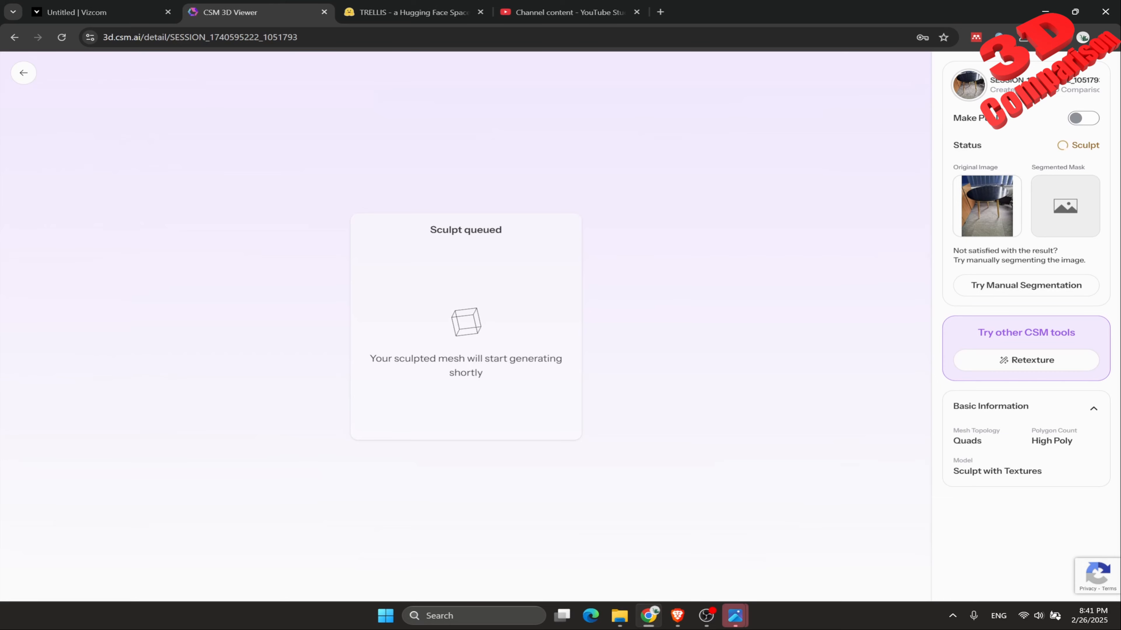
drag(458, 230, 502, 230)
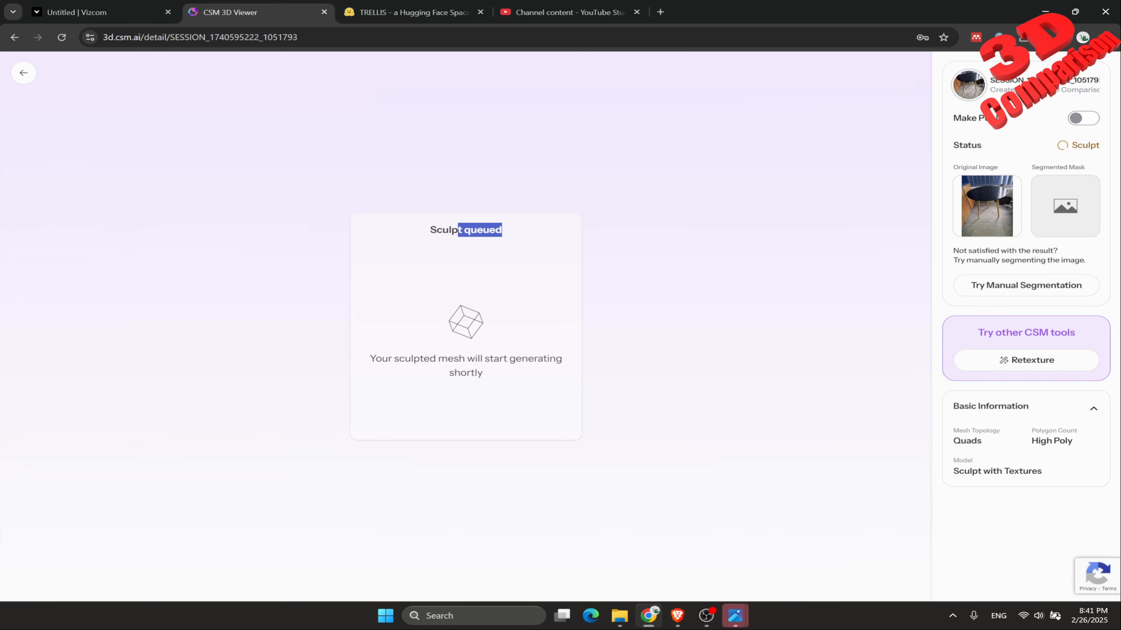
click(502, 231)
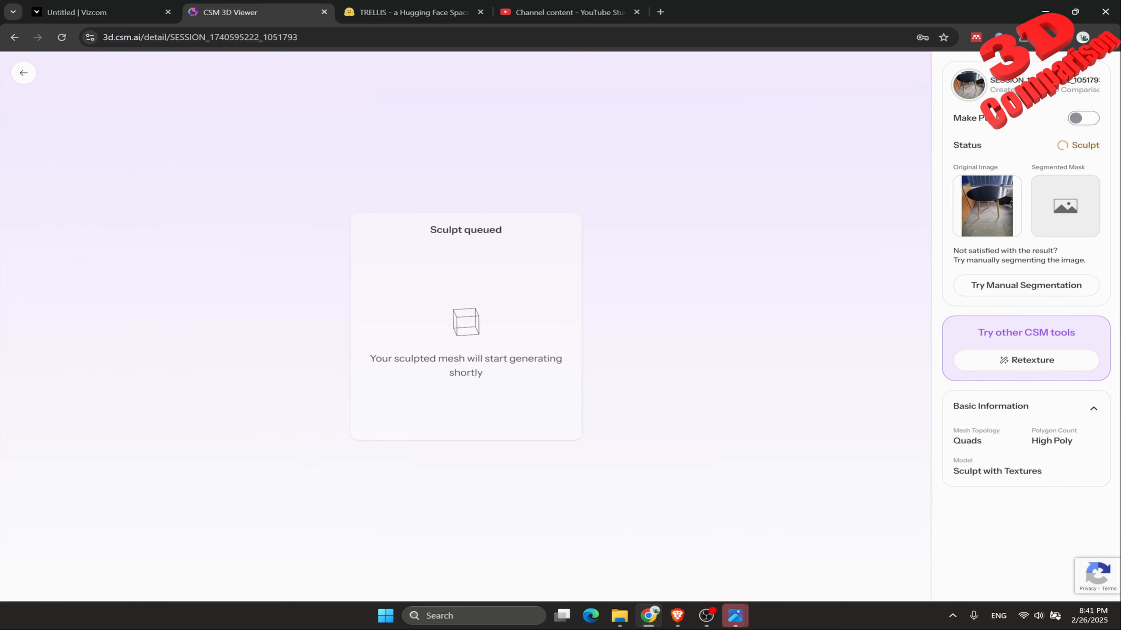
double_click(483, 230)
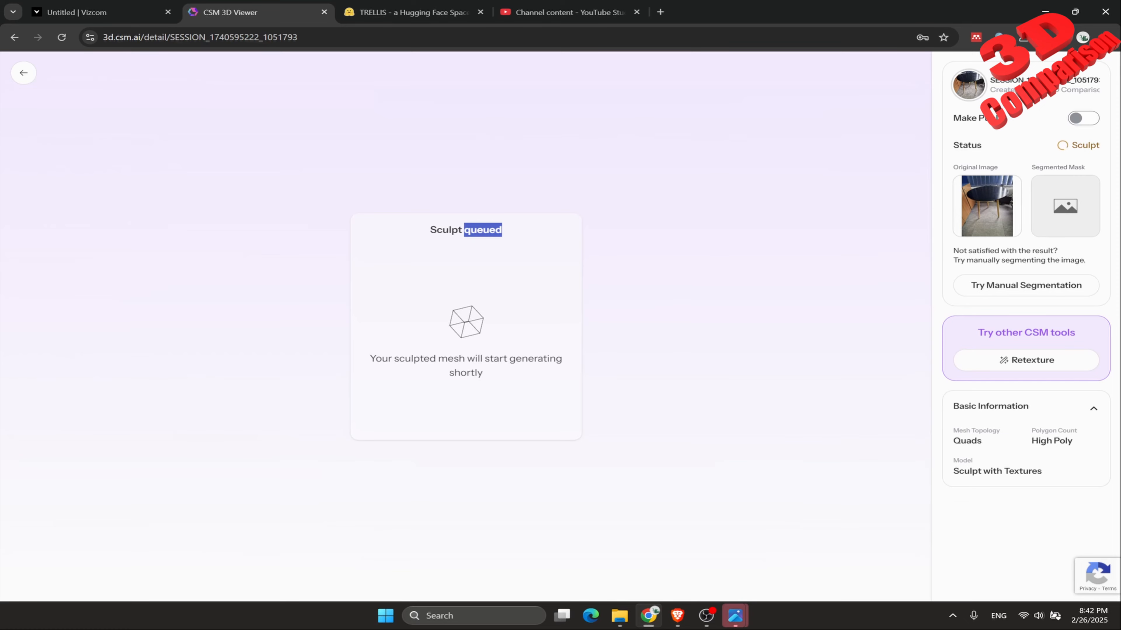
click(485, 230)
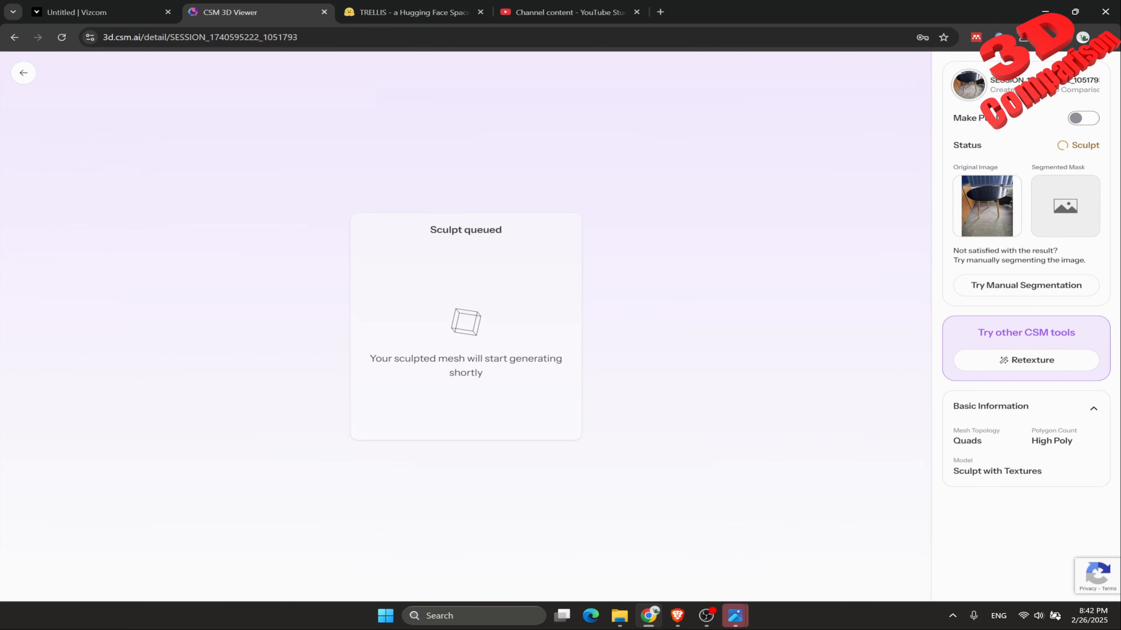
double_click(486, 230)
click(485, 230)
click(132, 37)
Switch to Vizcom and view the export formats offered for the generated 3D layer.
click(102, 13)
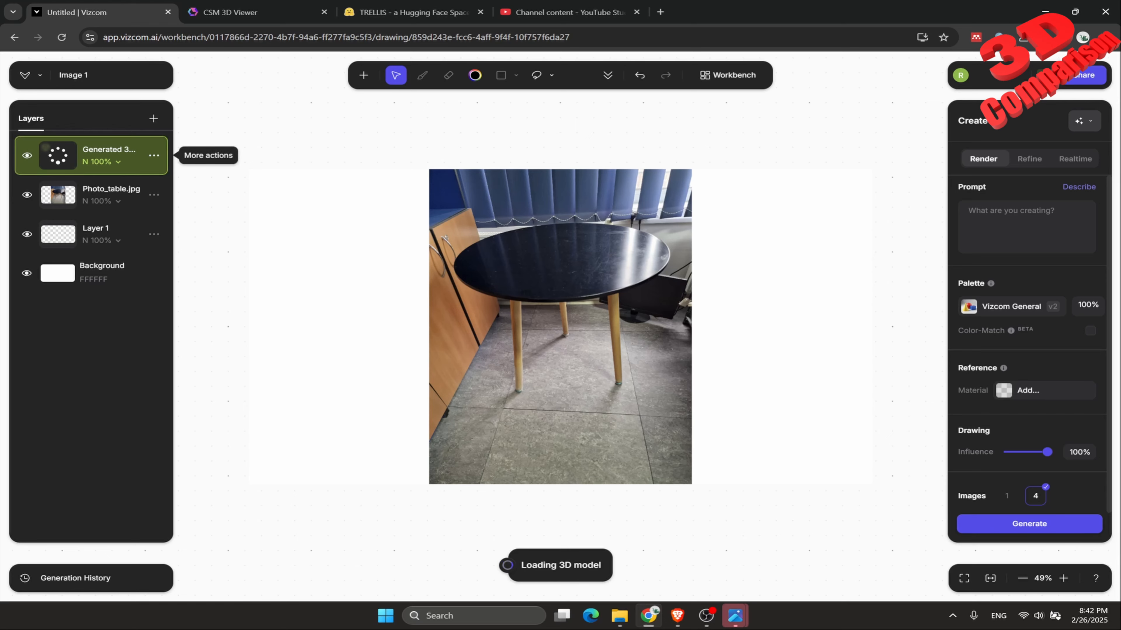
click(153, 155)
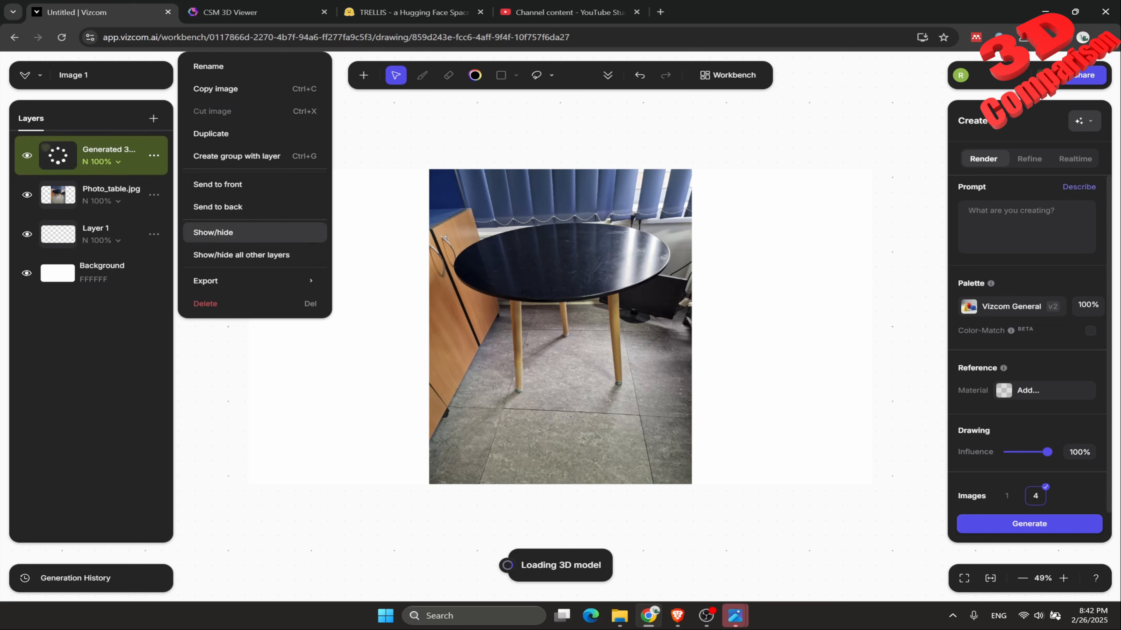
mouse_move(247, 280)
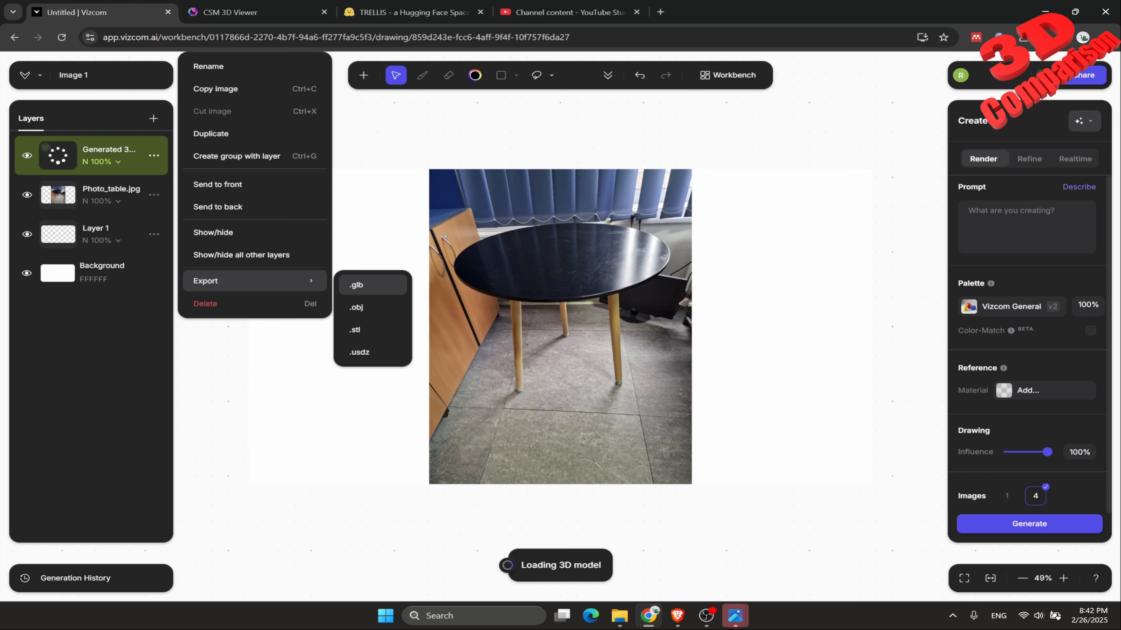
click(154, 155)
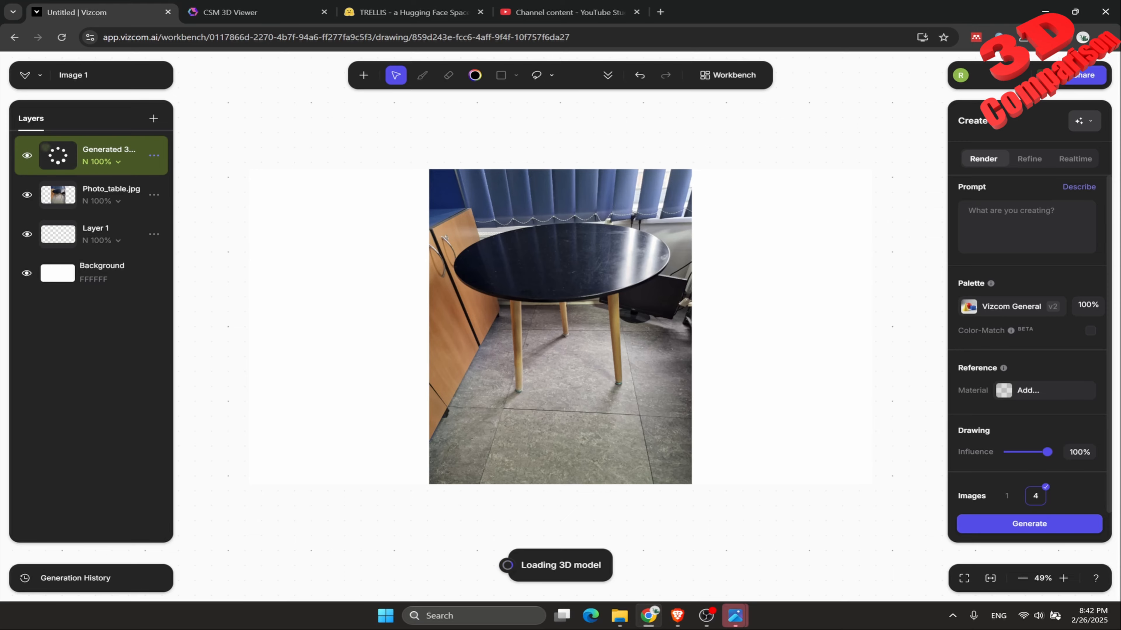
Return to CSM and check the sculpt status of the cropped_table session from the 3D assets.
key(ctrl+Tab)
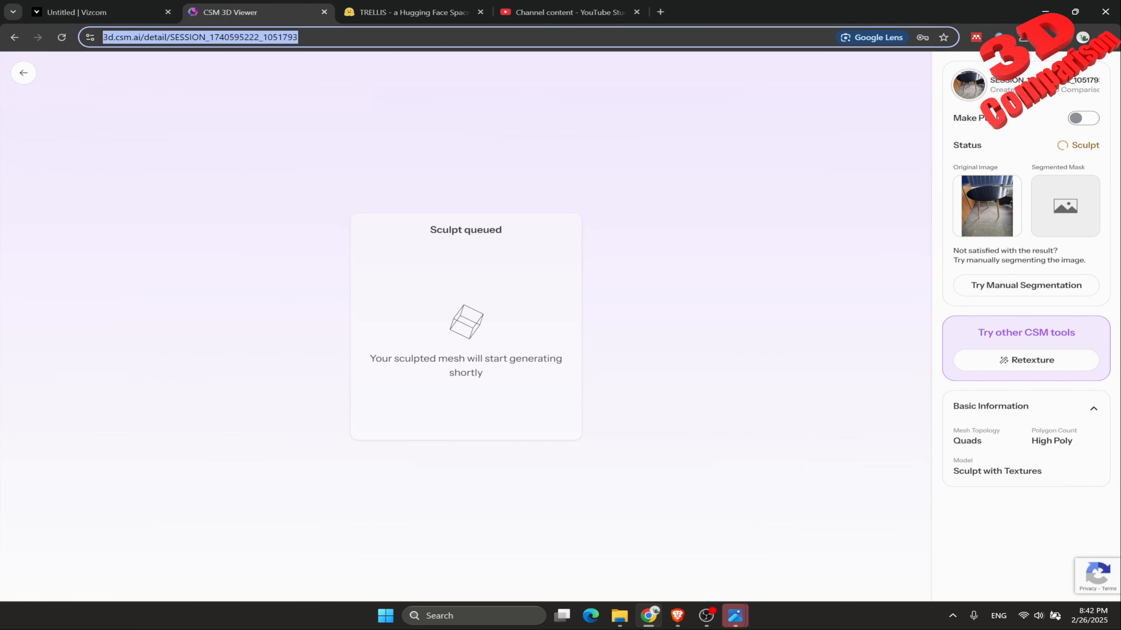
key(alt+Left)
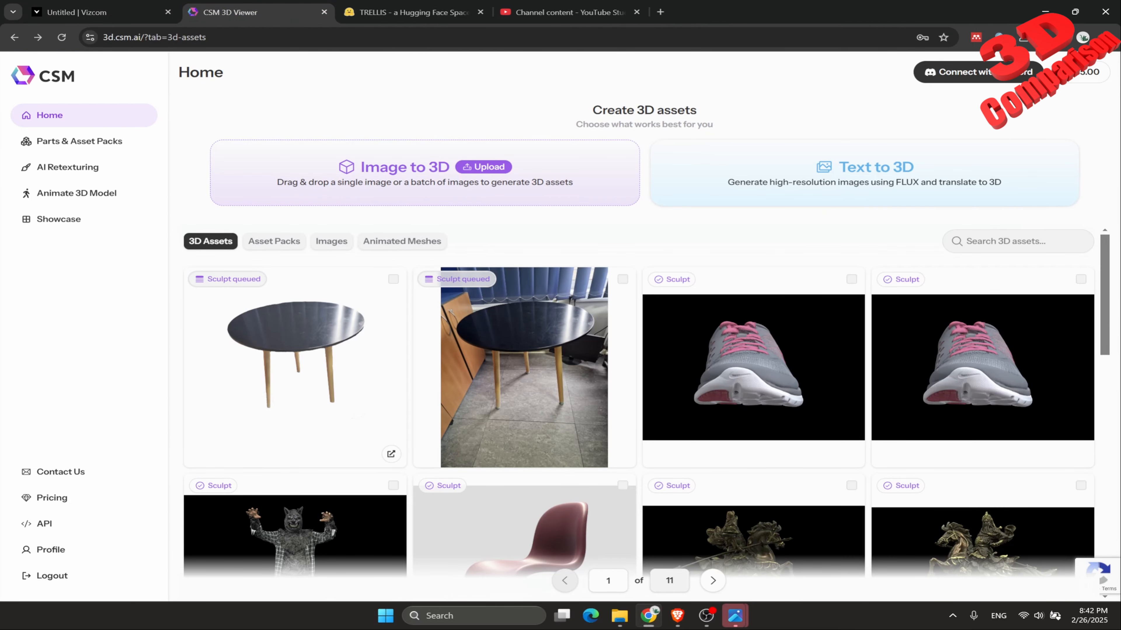
click(352, 412)
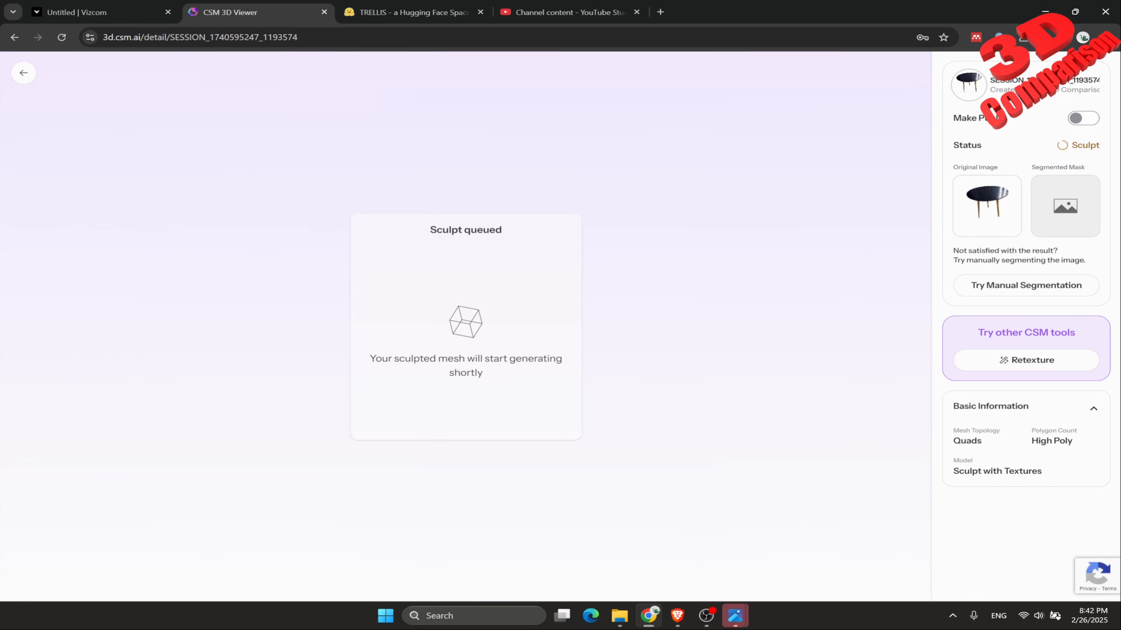
click(23, 72)
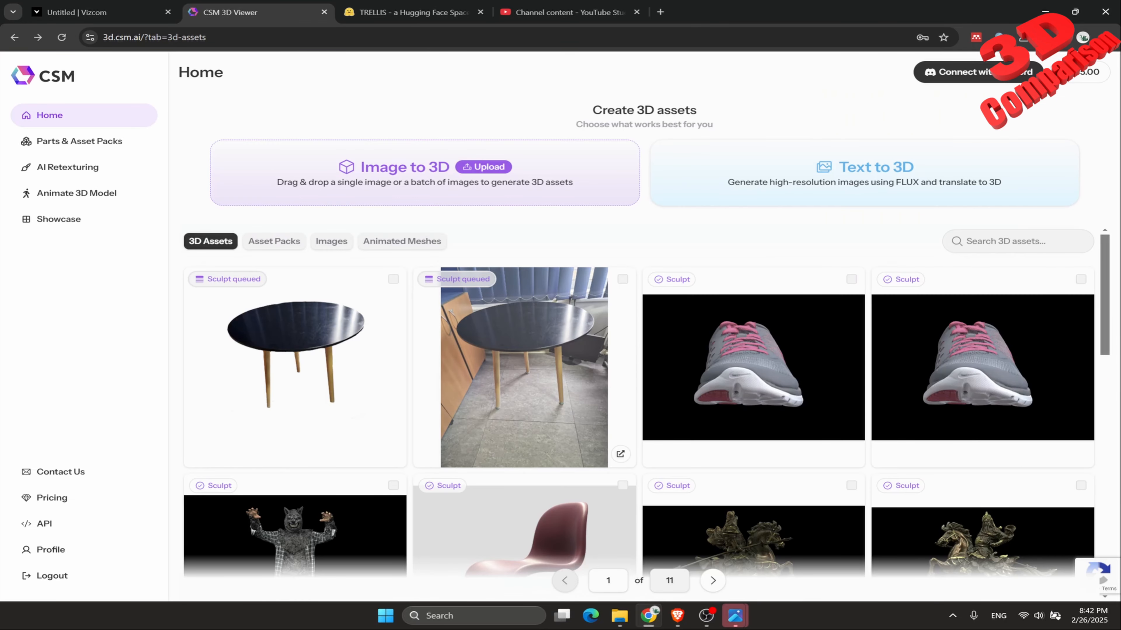
Compare the original image and segmented mask in the Photo_table session with those in the cropped_table session.
click(569, 376)
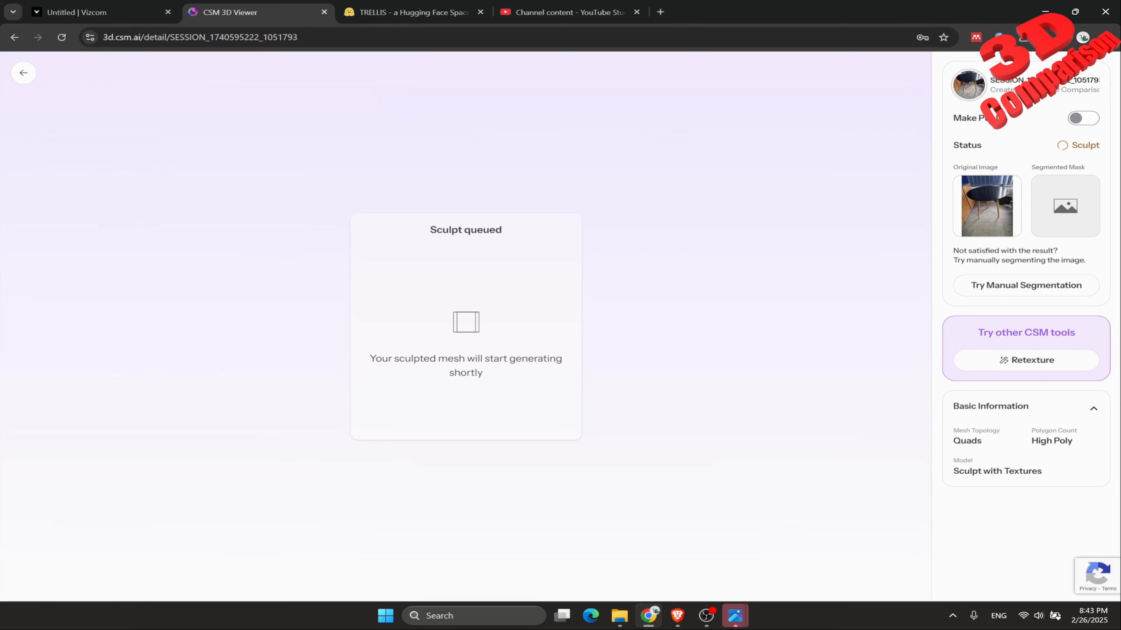
drag(953, 167, 998, 168)
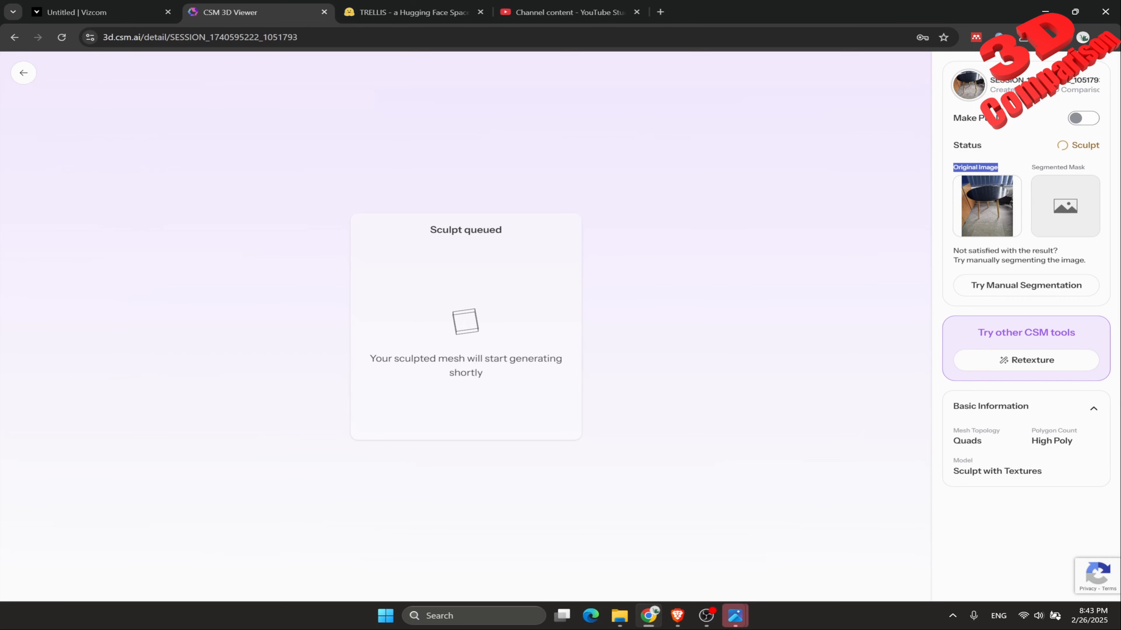
triple_click(1057, 167)
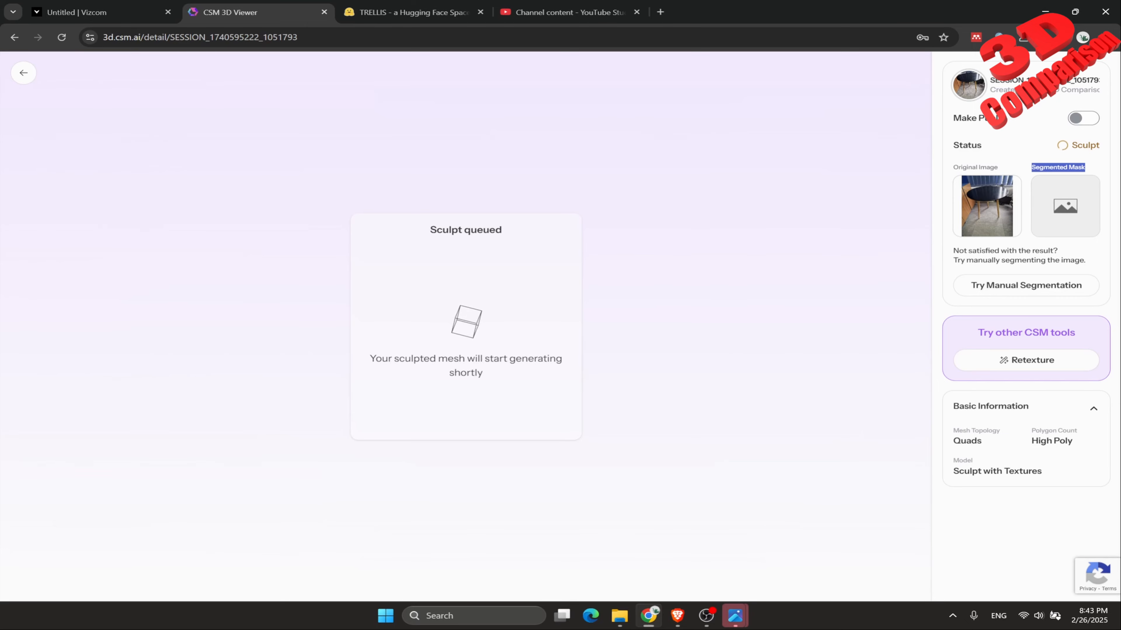
click(23, 73)
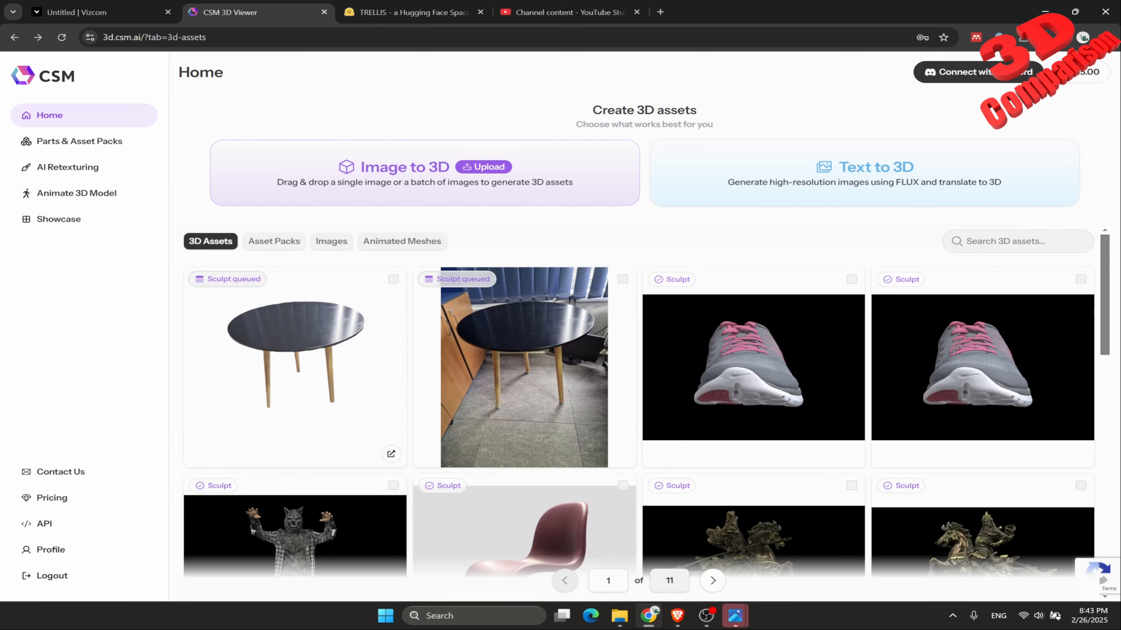
click(294, 366)
drag(958, 168, 1085, 168)
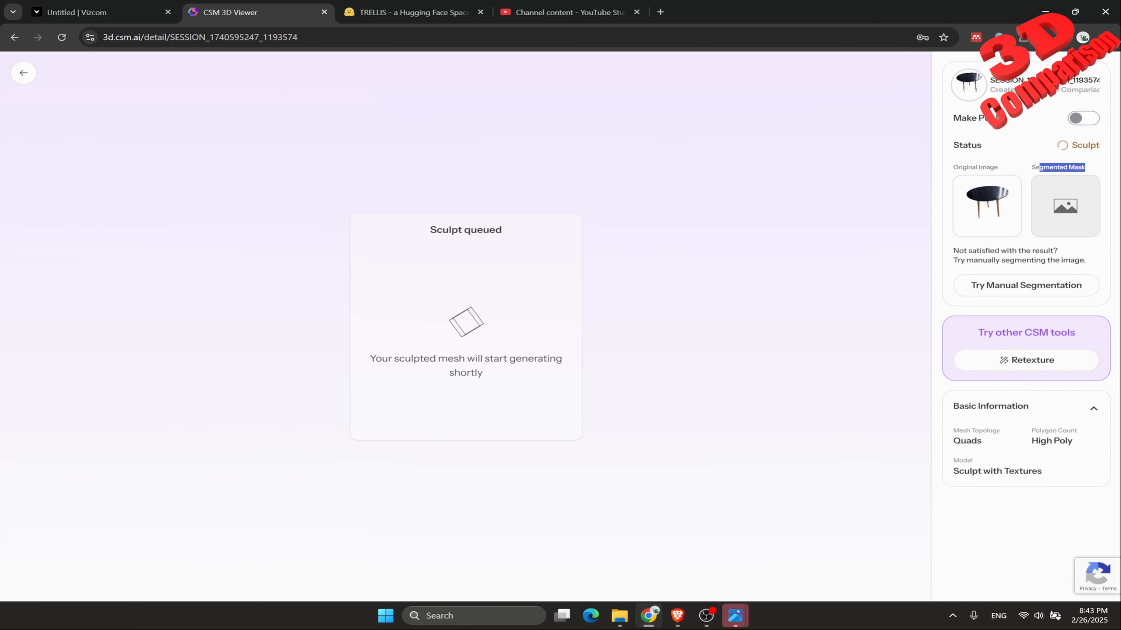
click(24, 73)
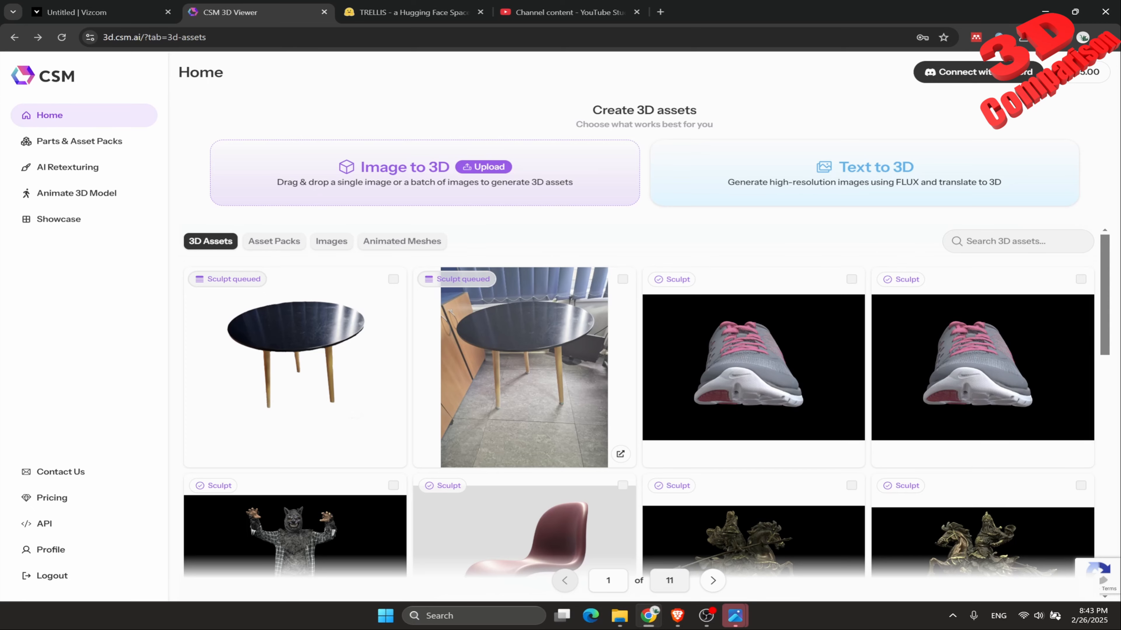
Switch to Vizcom, move the generated table model beside the photographed table, and rotate it to inspect its underside and top.
click(102, 12)
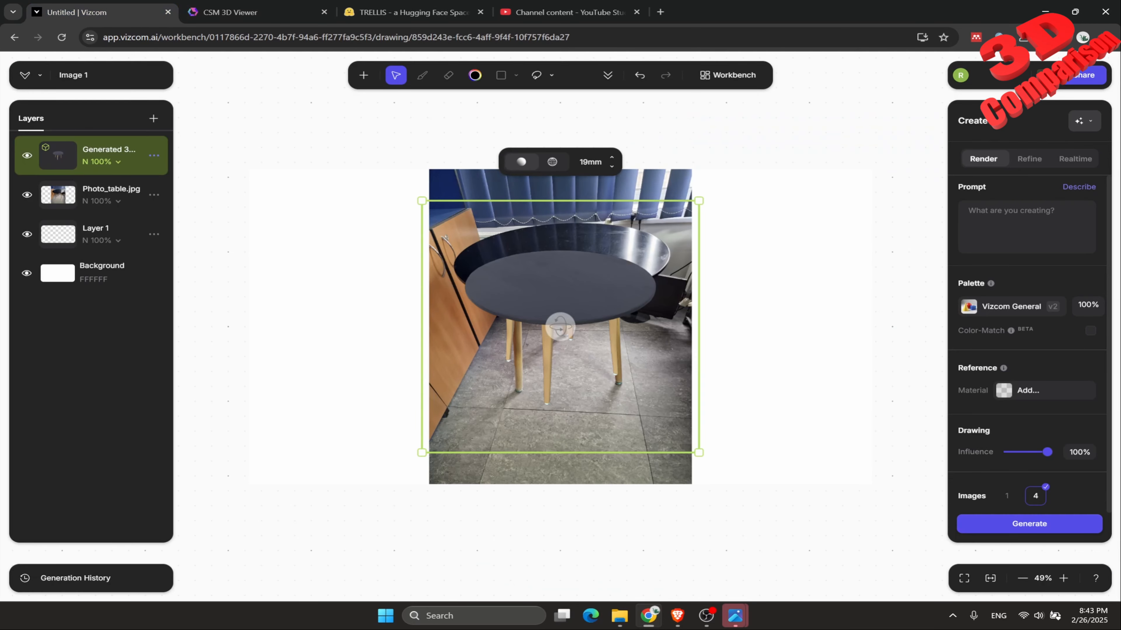
drag(574, 274, 375, 277)
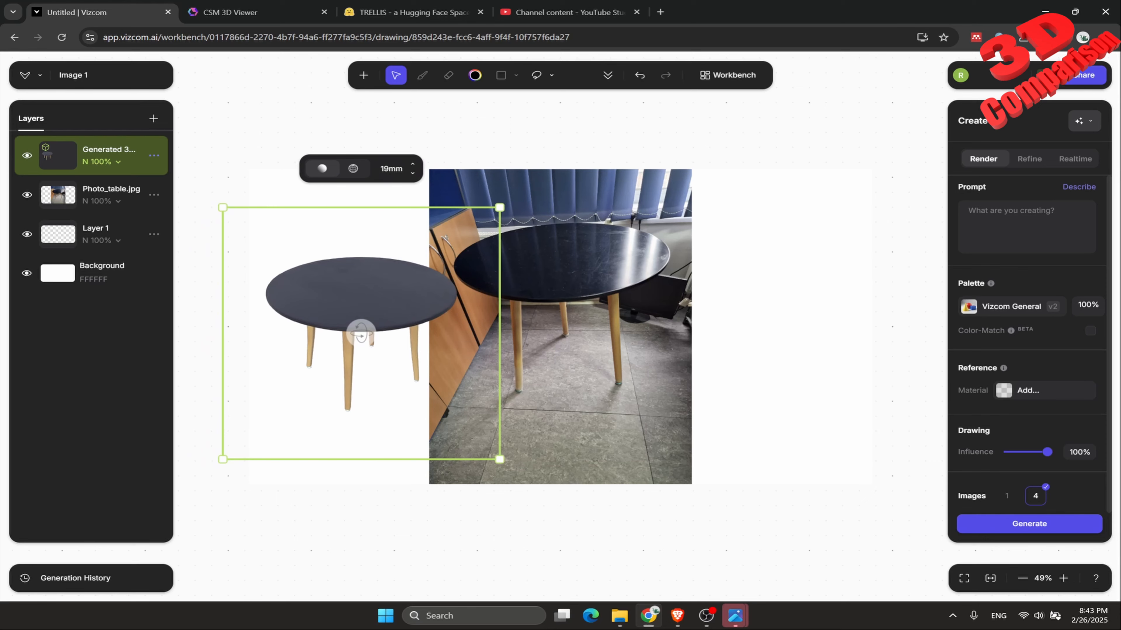
drag(361, 333, 396, 251)
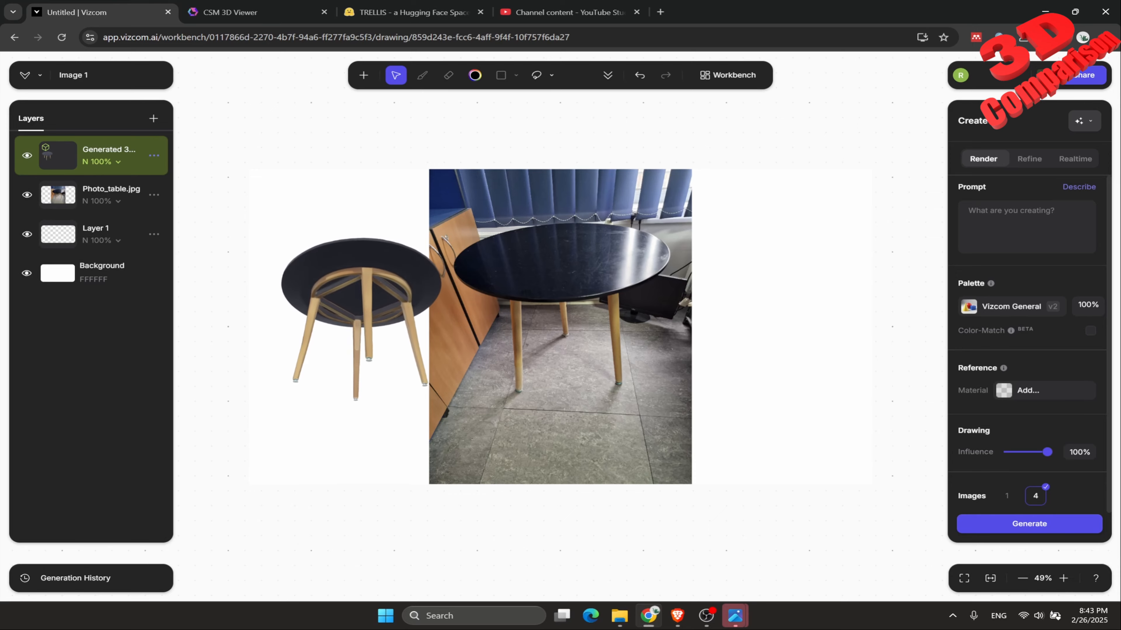
scroll(377, 278, up, 10)
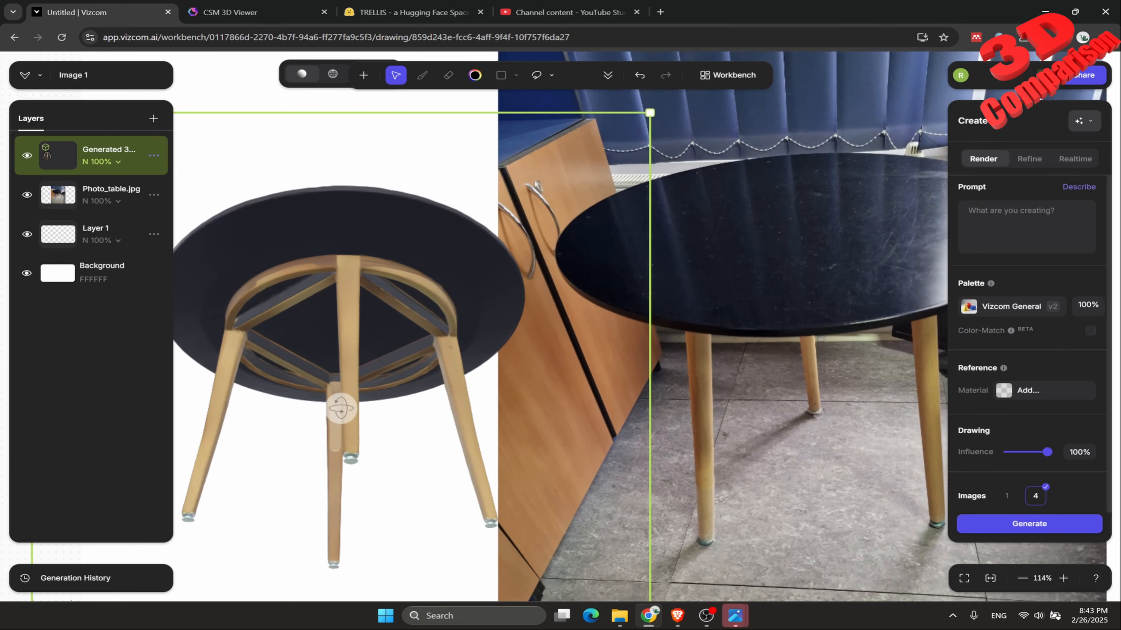
scroll(409, 301, down, 5)
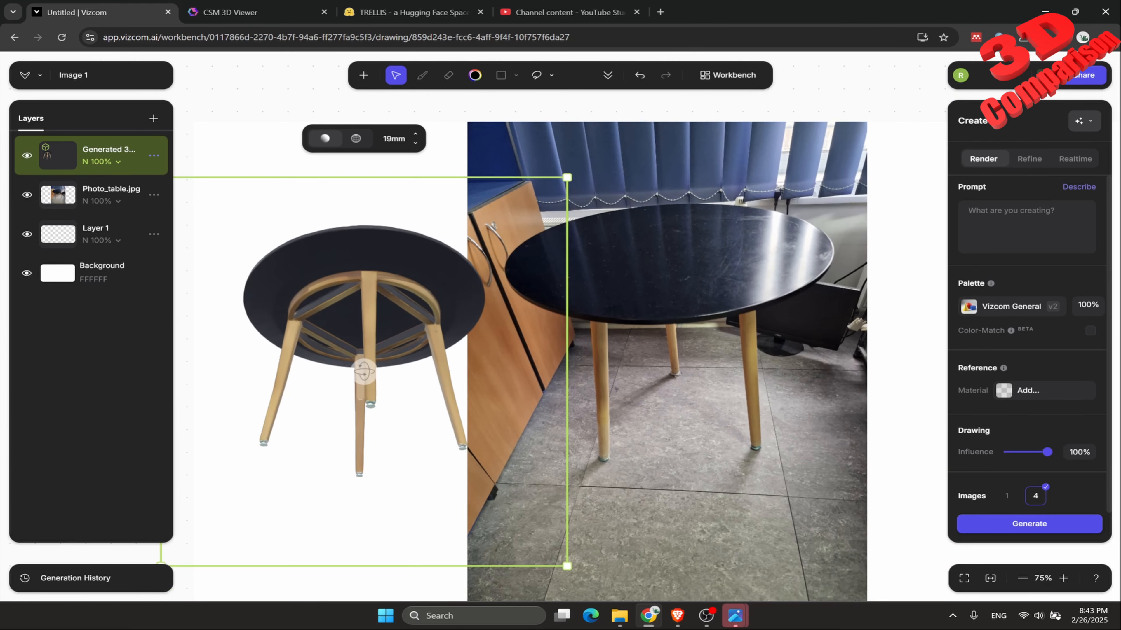
drag(365, 372, 390, 462)
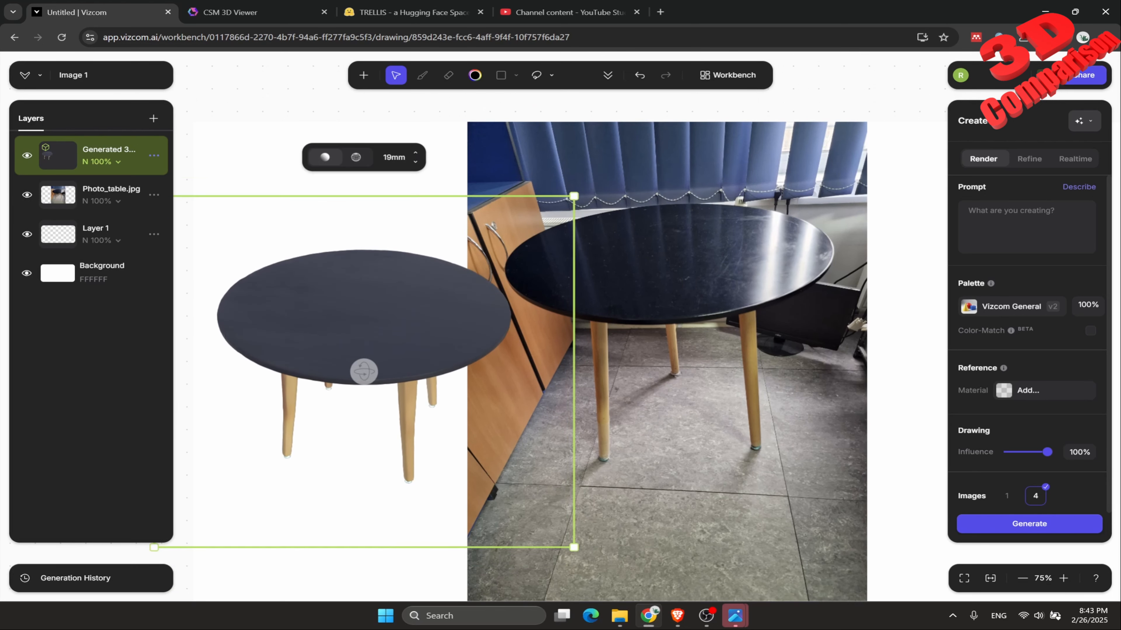
Hide the generated 3D layer and generate another 3D model from the Photo_table.jpg layer with Detailed Sharp.
click(26, 155)
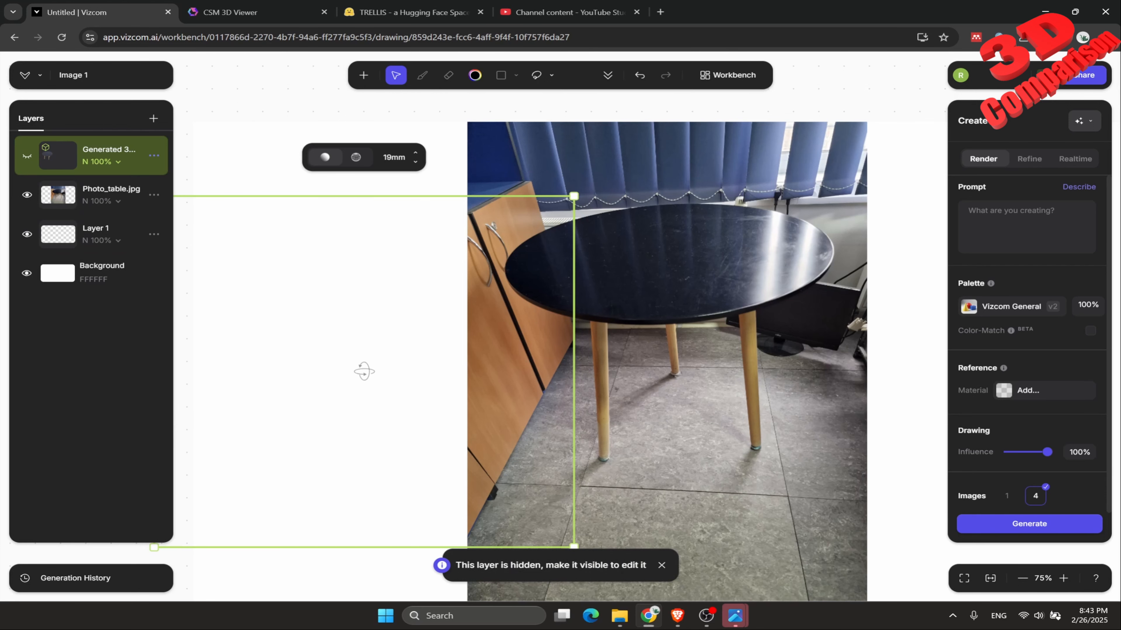
click(117, 200)
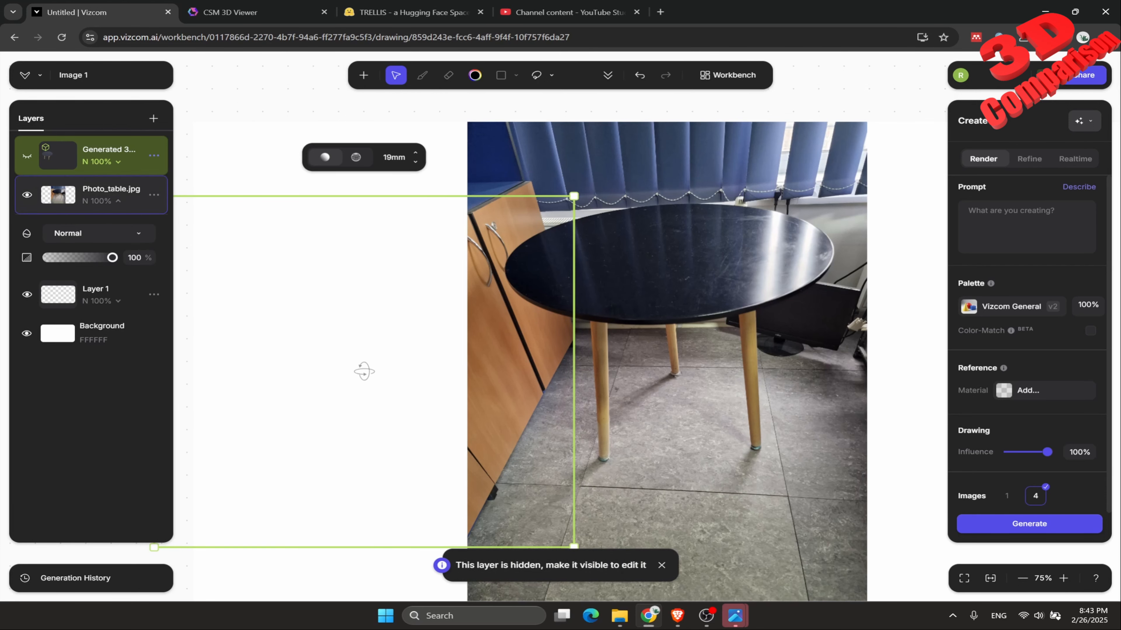
click(110, 189)
scroll(711, 295, down, 2)
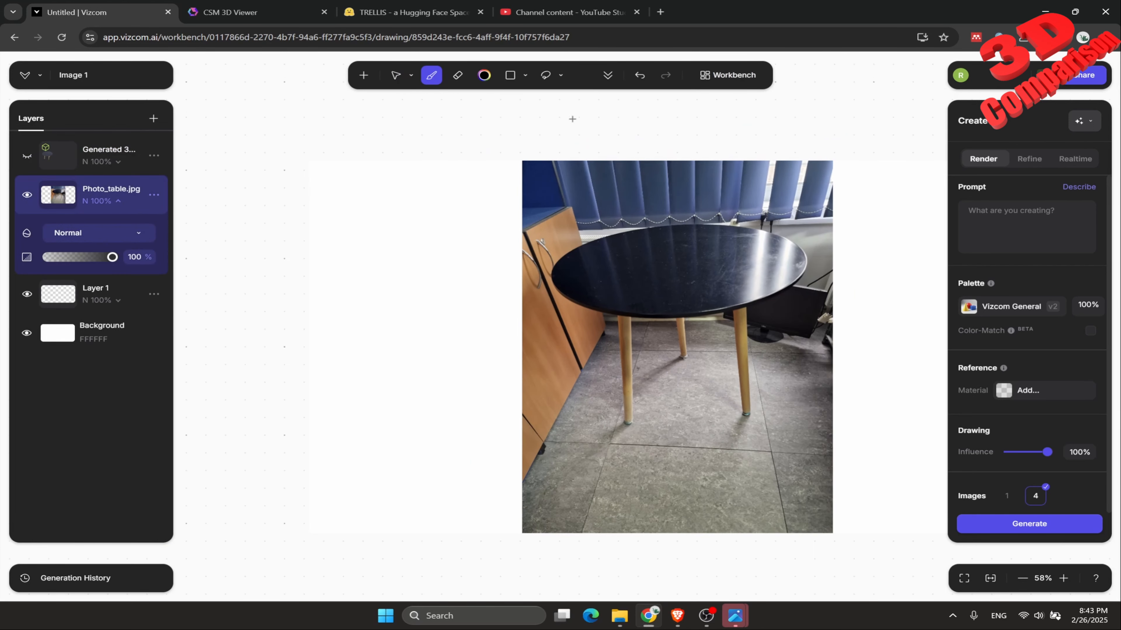
click(607, 75)
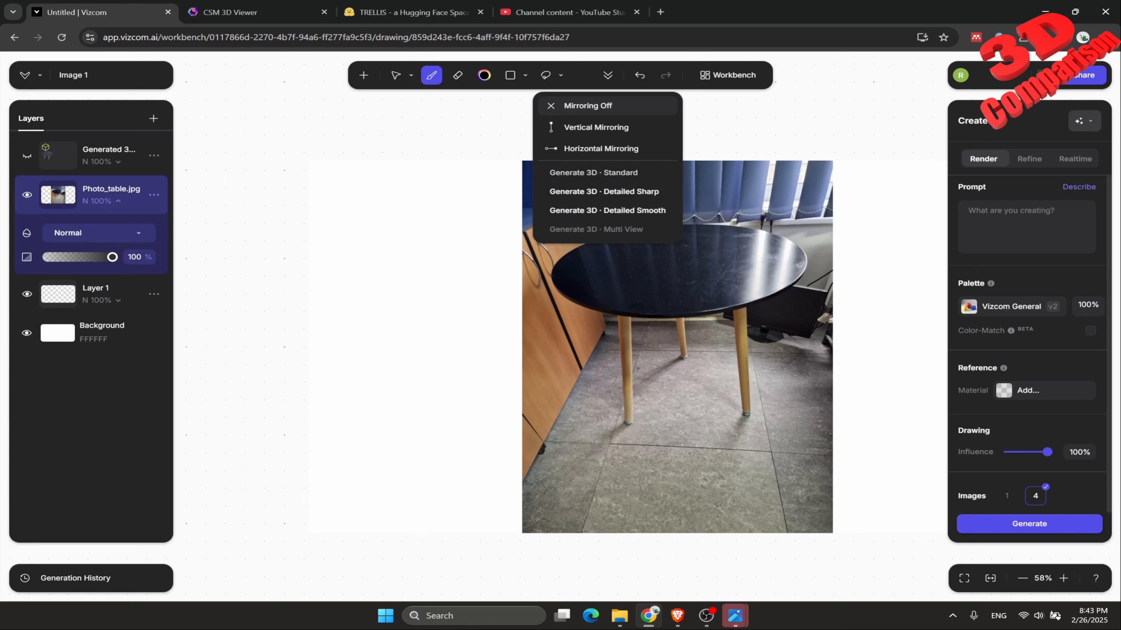
click(604, 191)
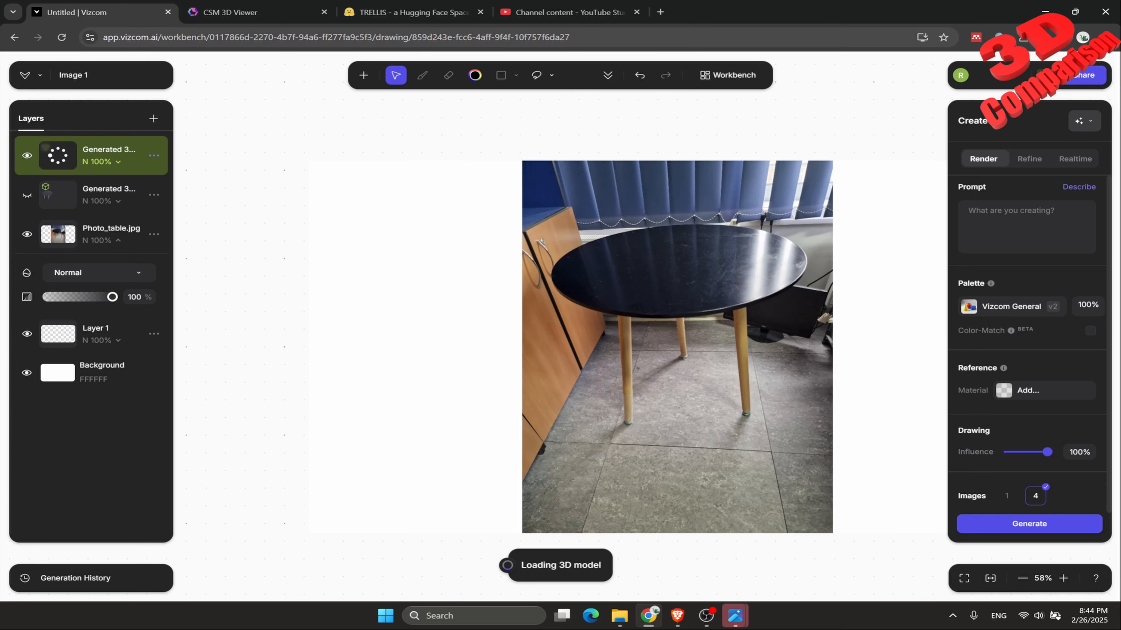
Return to CSM and check the queue status of both table sculpts in the 3D assets.
click(255, 12)
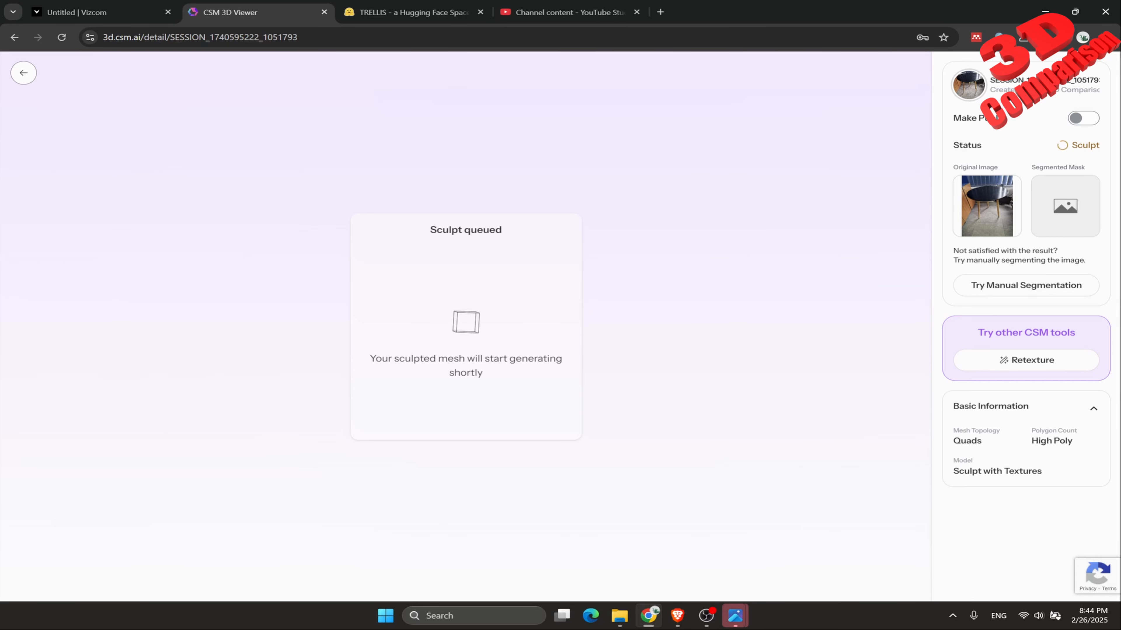
click(24, 73)
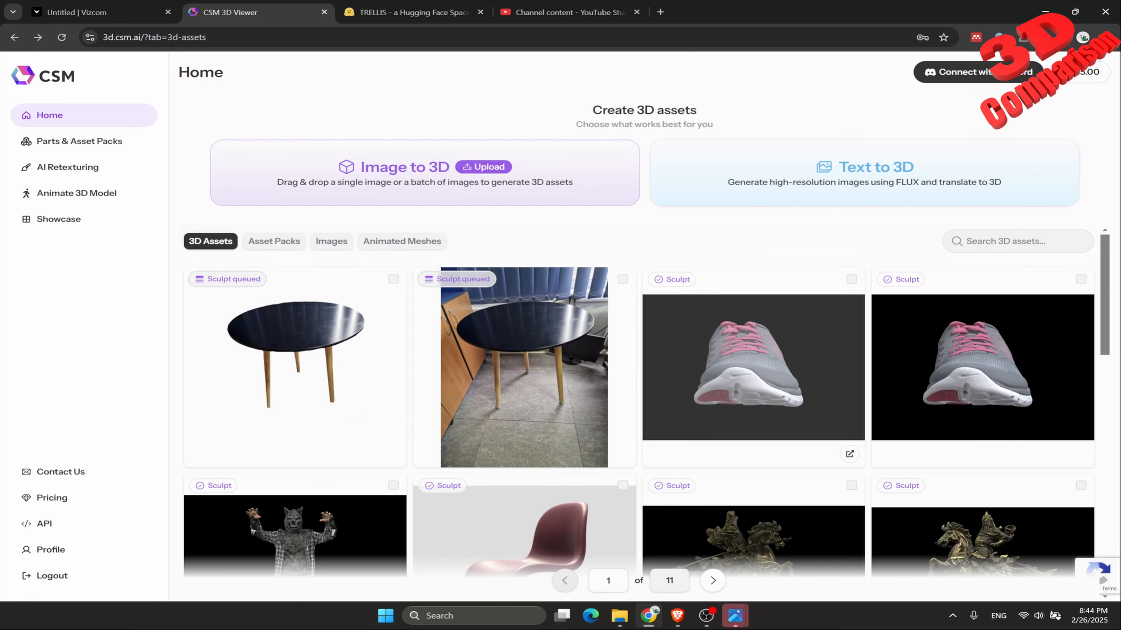
scroll(753, 331, down, 2)
scroll(753, 331, up, 2)
Open the Multiview Sculpt shoe session with Tris topology and inspect its mesh from the front and back.
click(753, 331)
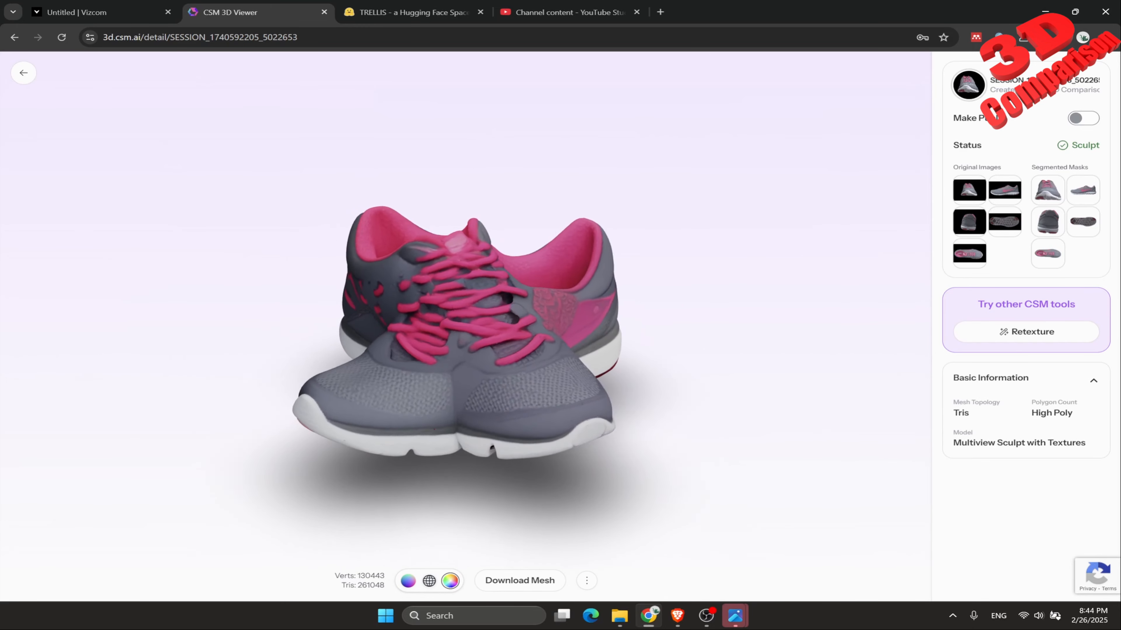
scroll(466, 326, up, 6)
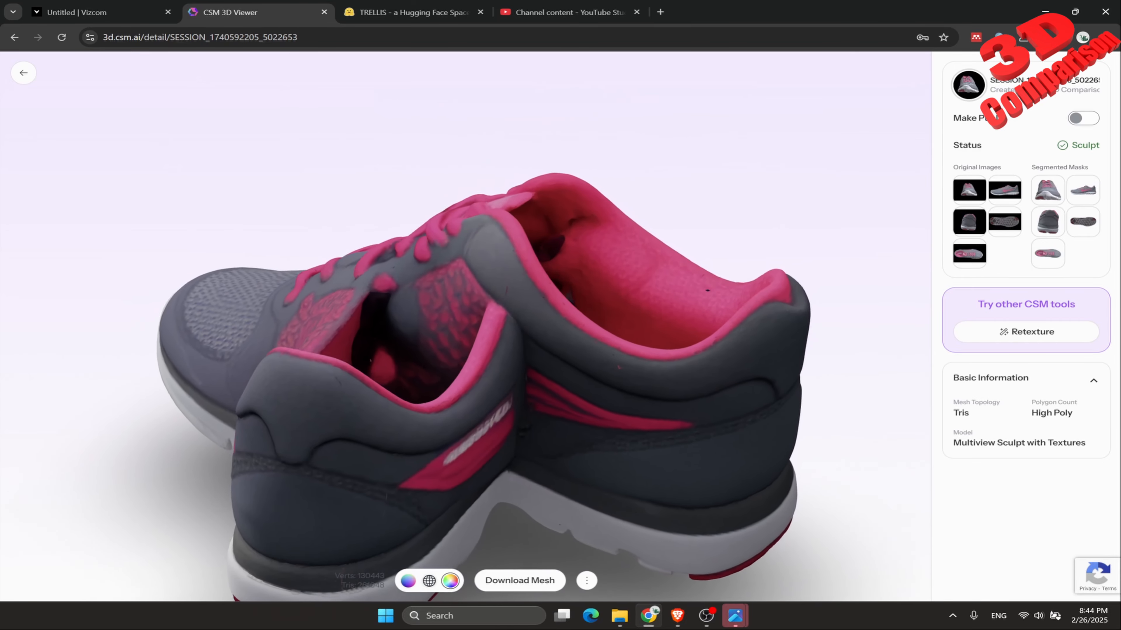
drag(423, 353, 741, 362)
click(23, 73)
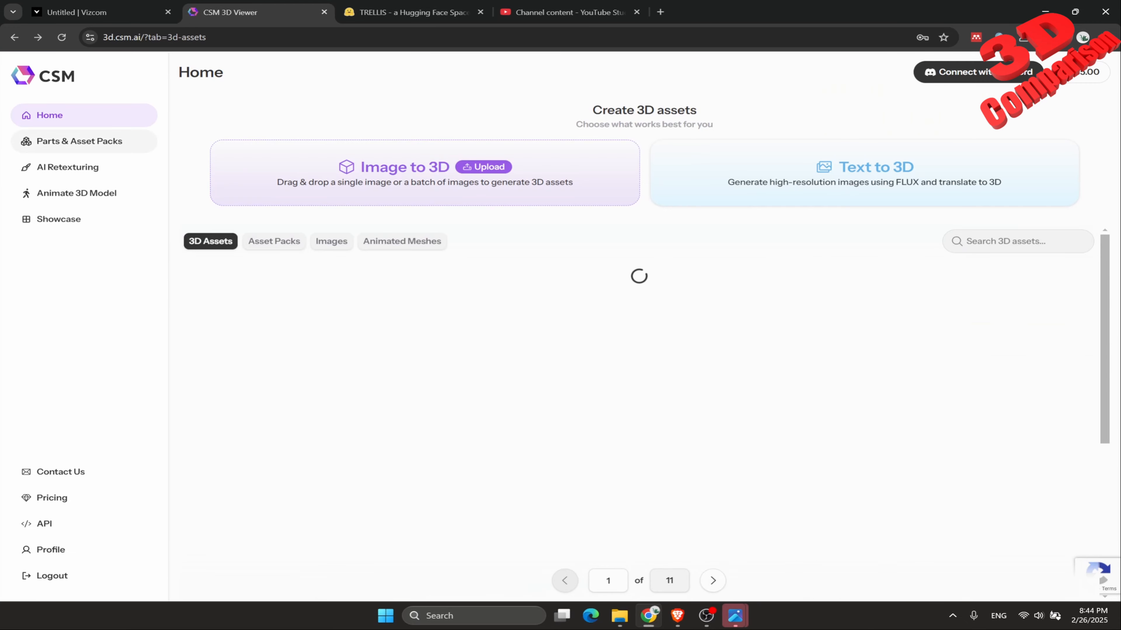
Open the Multiview Sculpt shoe session with Quads topology and inspect its mesh from the sole and side.
click(962, 371)
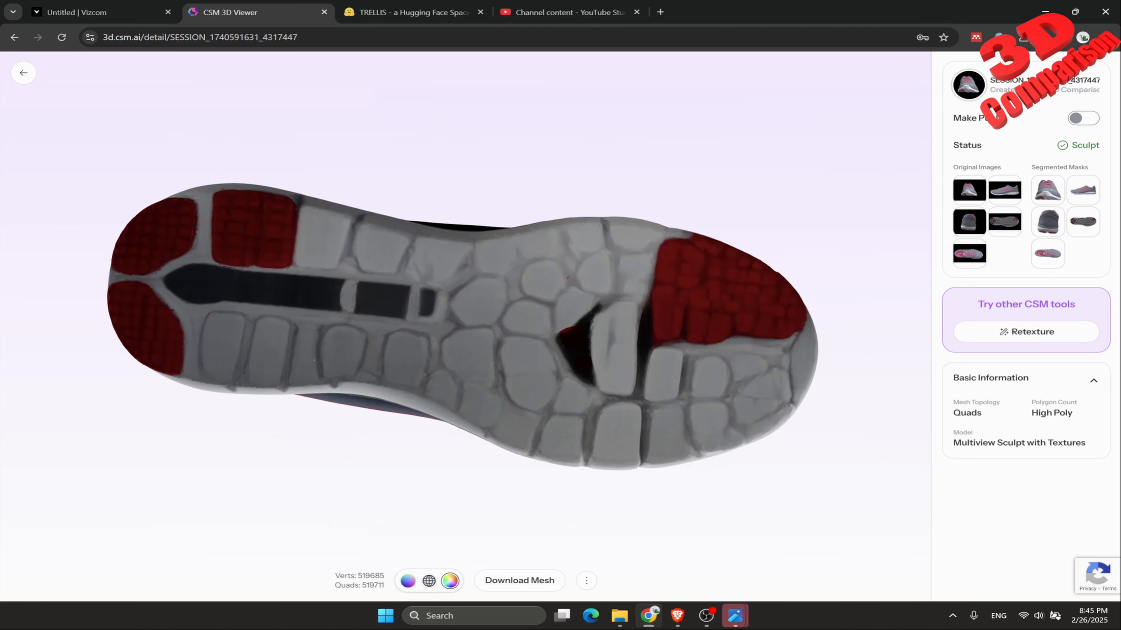
drag(442, 265, 541, 423)
drag(403, 287, 415, 318)
drag(561, 345, 229, 269)
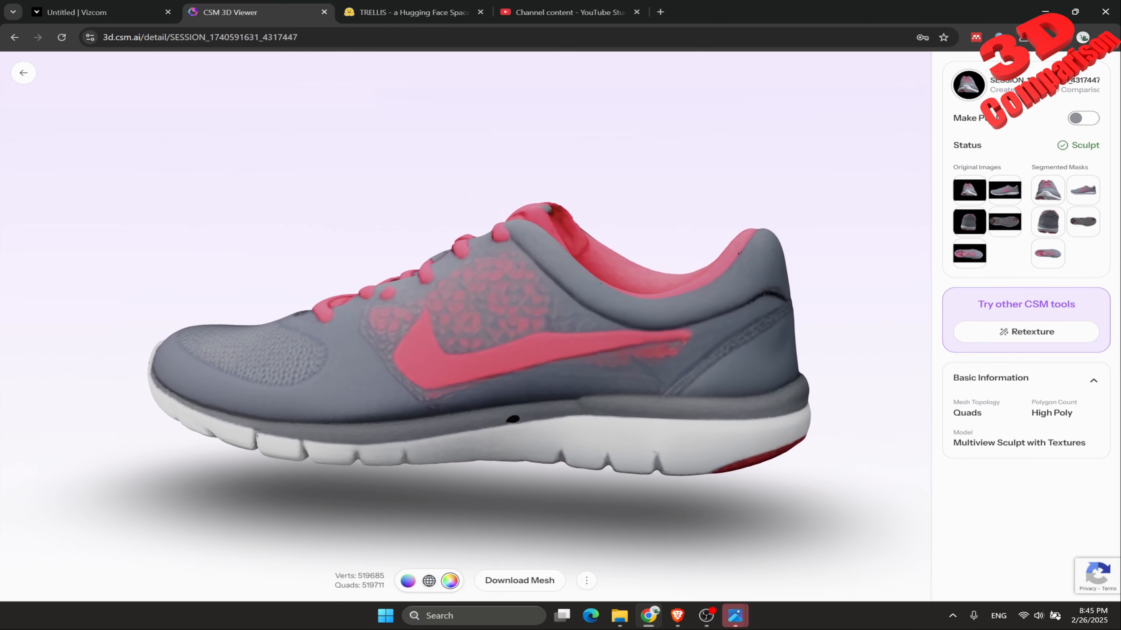
Go back to the 3D assets and reopen the Photo_table session to check its sculpt status.
click(23, 73)
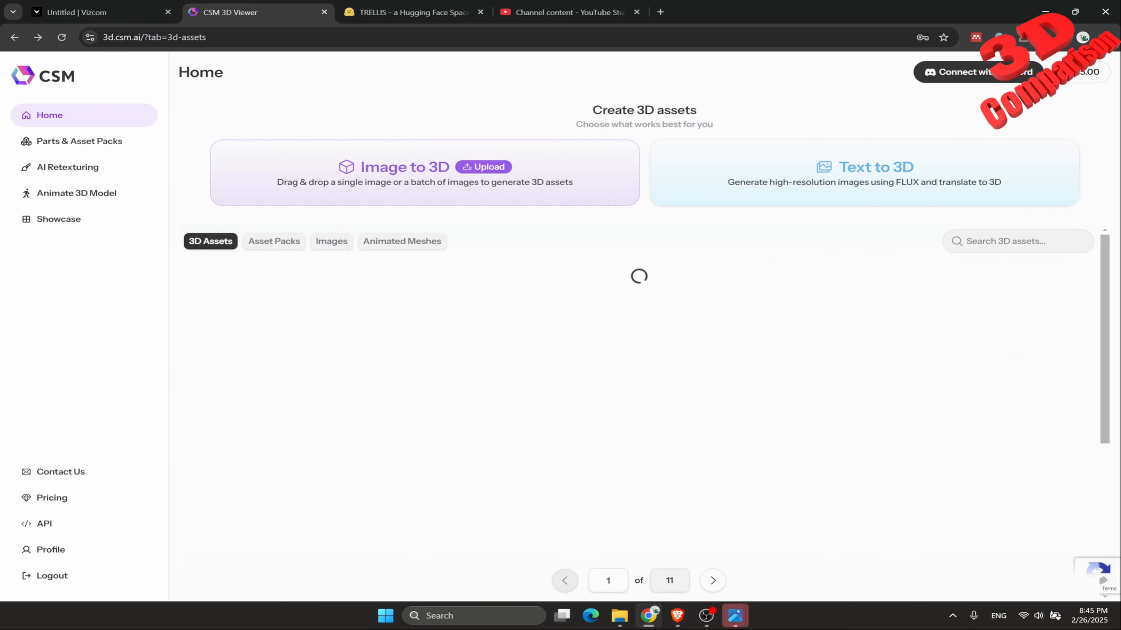
click(523, 354)
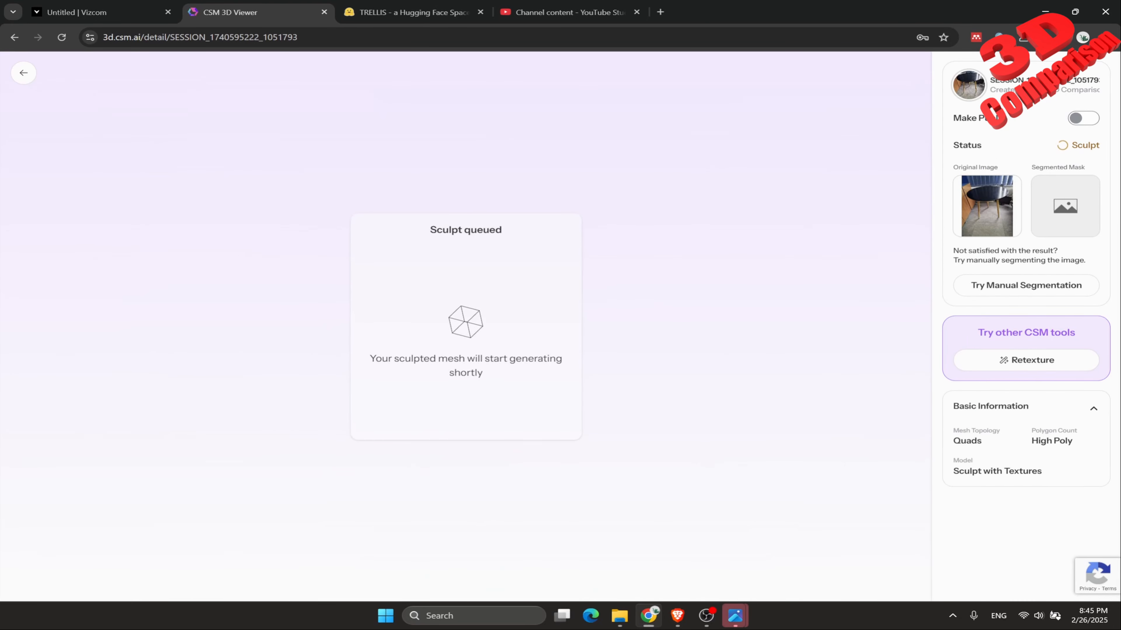
Switch to Vizcom, move the newest generated 3D table beside the photo, and inspect it from the side and above.
click(102, 12)
drag(678, 347, 459, 306)
drag(417, 342, 497, 346)
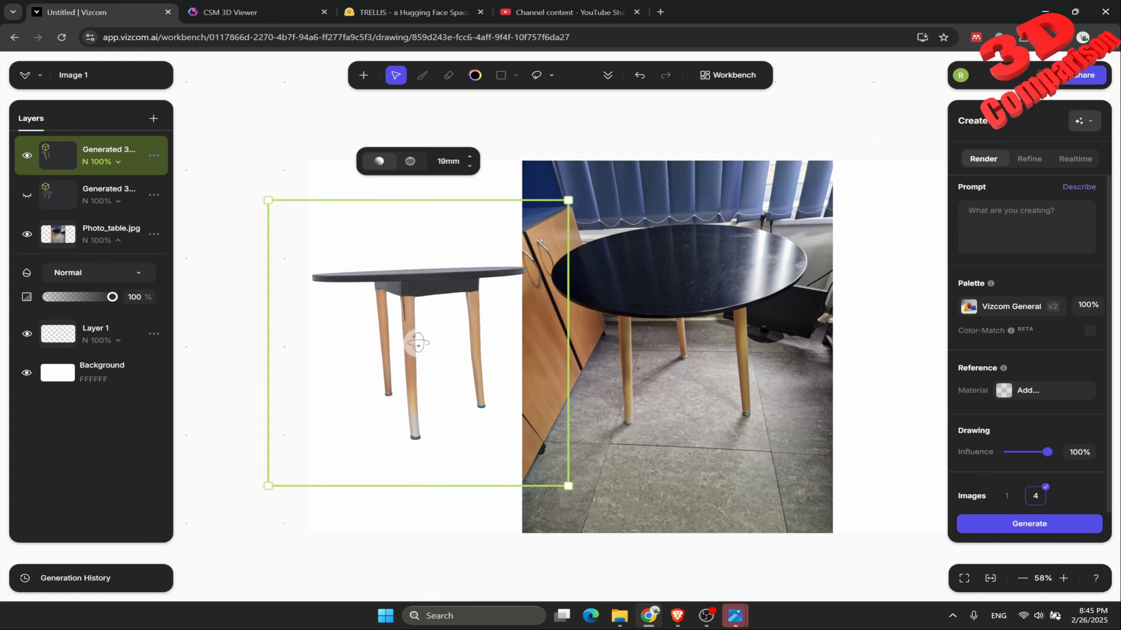
drag(418, 343, 447, 338)
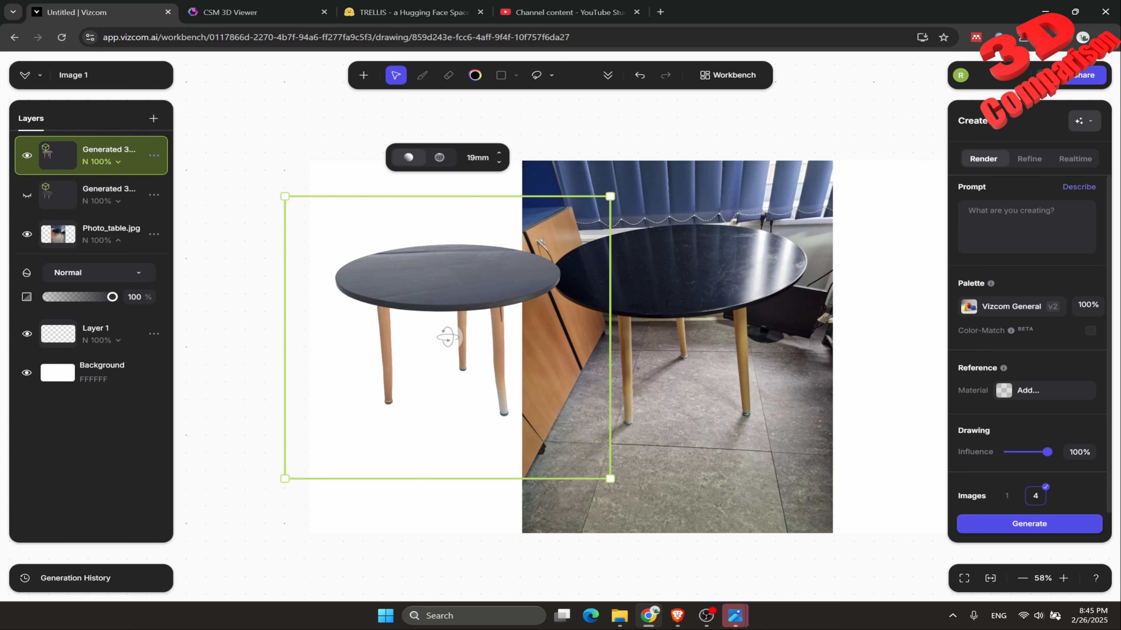
Hide the visible generated table and Photo_table.jpg layers, and import the cropped_table image onto the canvas.
click(27, 156)
click(26, 234)
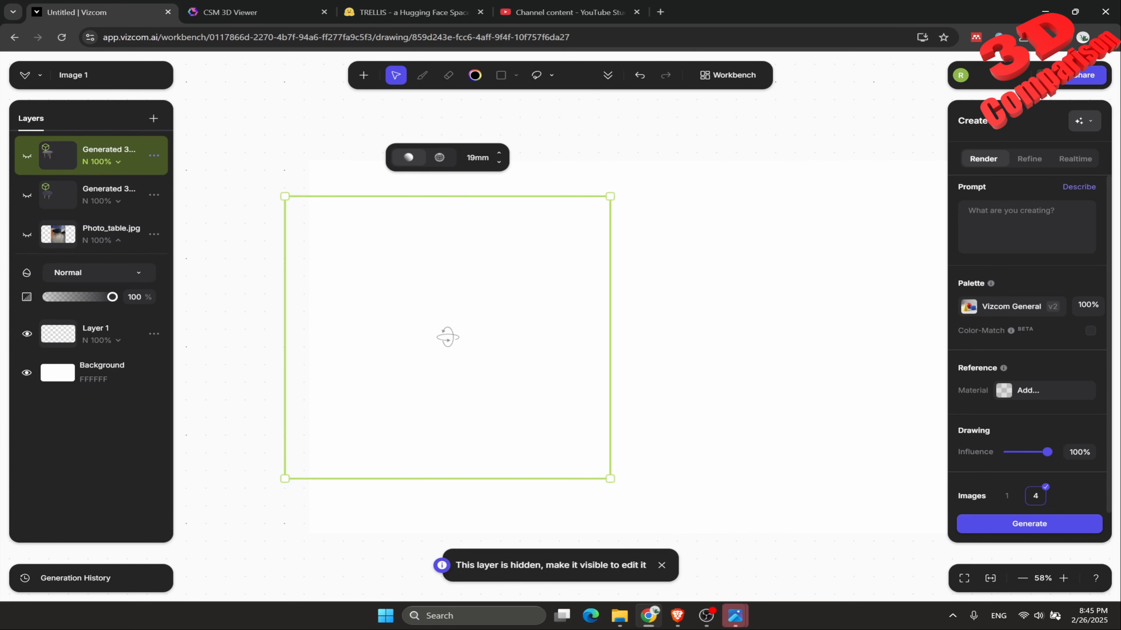
click(364, 75)
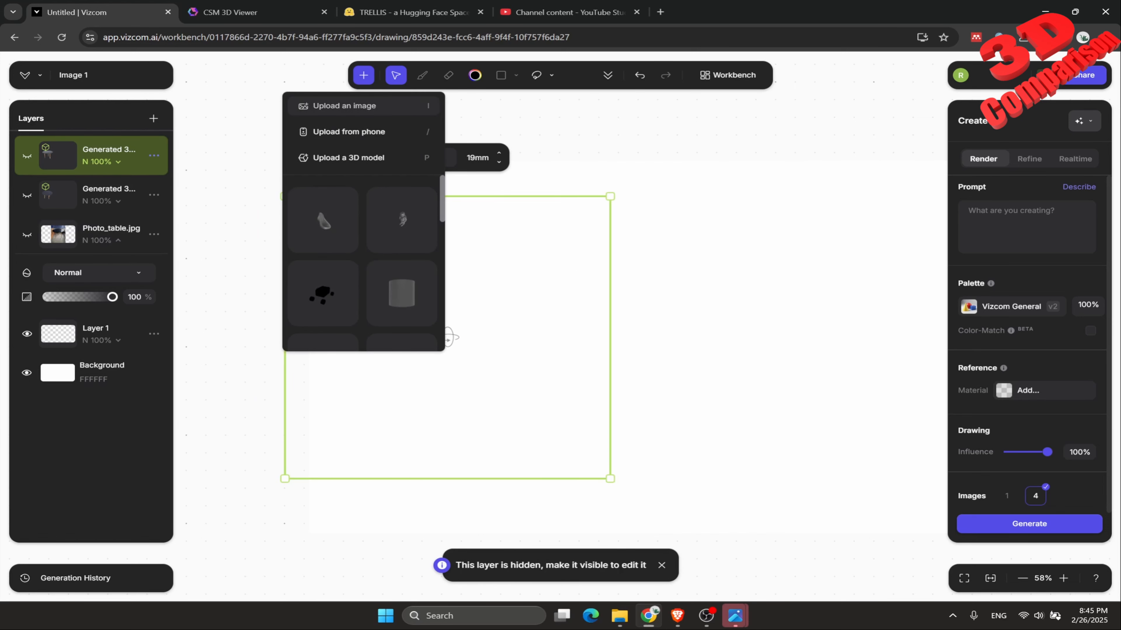
click(335, 106)
click(153, 104)
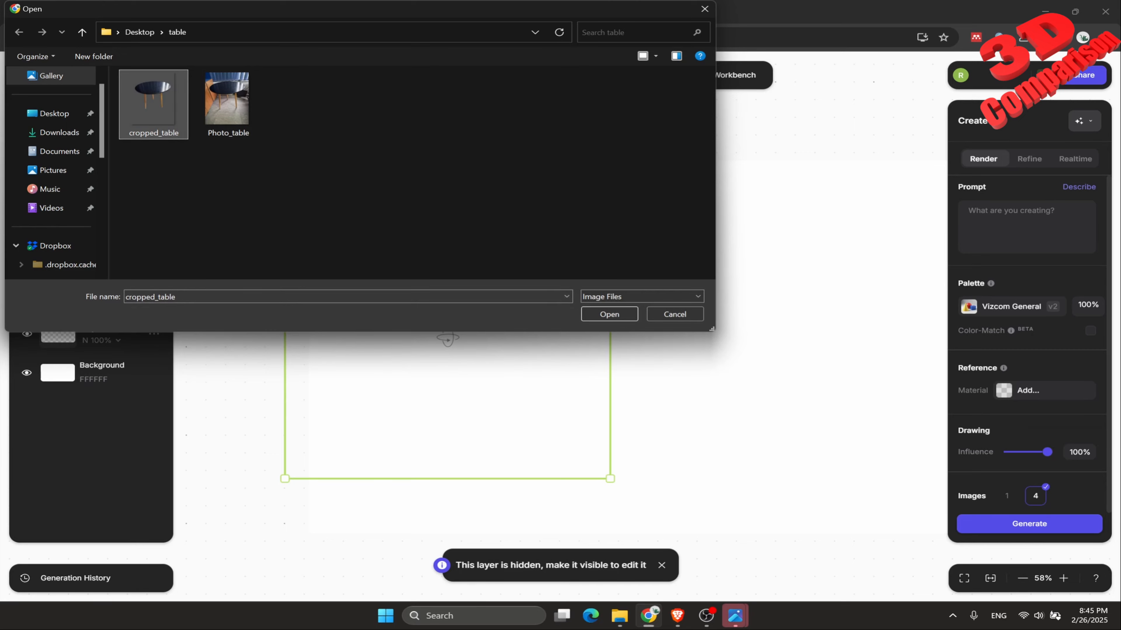
click(609, 314)
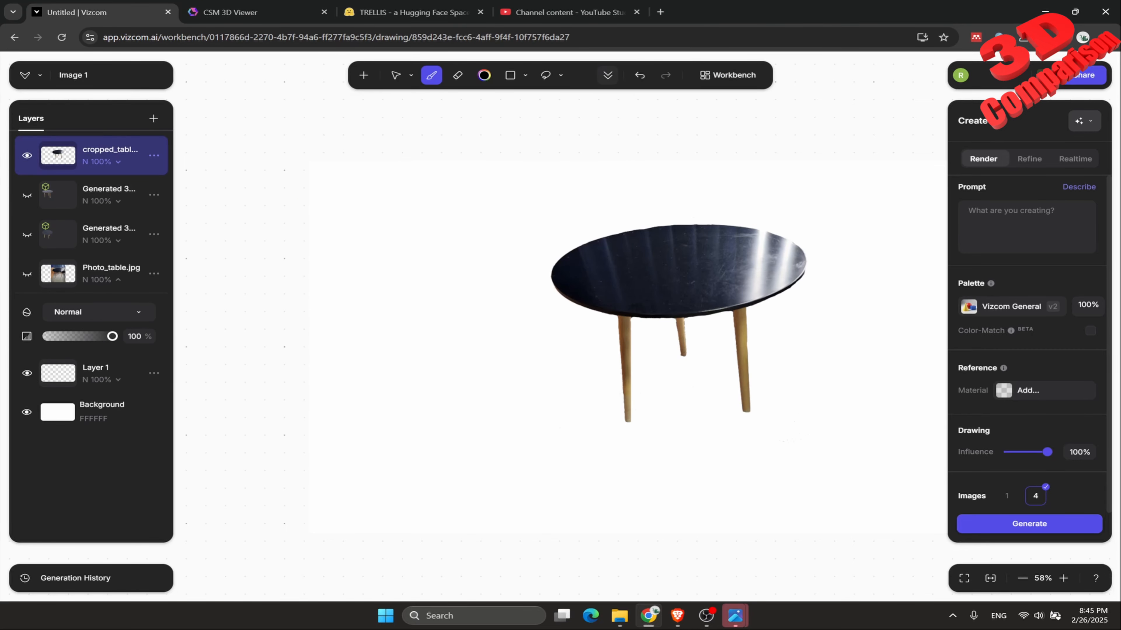
Generate a Detailed Smooth 3D model from the cropped_table layer.
click(607, 75)
click(607, 210)
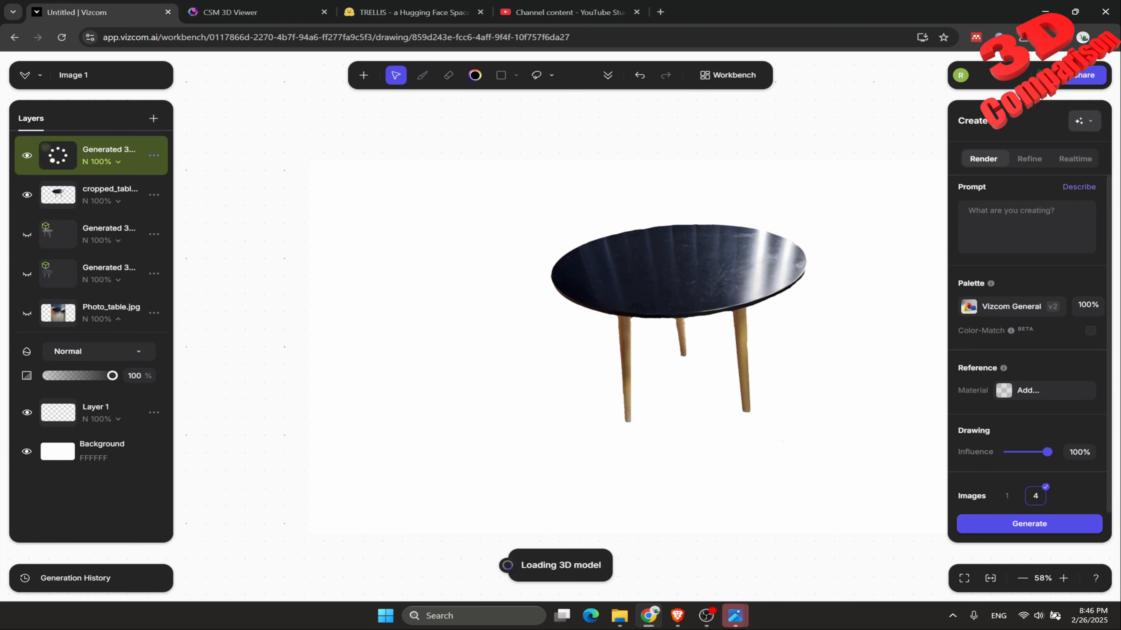
Switch to CSM and check the sculpt status of the cropped table session and the Photo_table session.
key(ctrl+Tab)
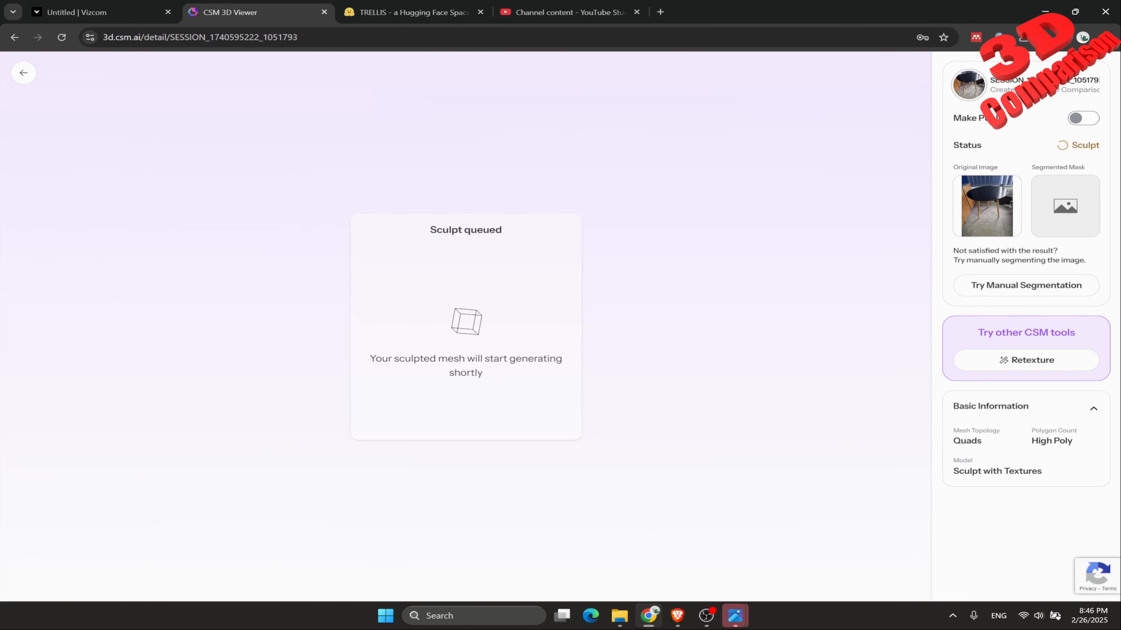
click(24, 73)
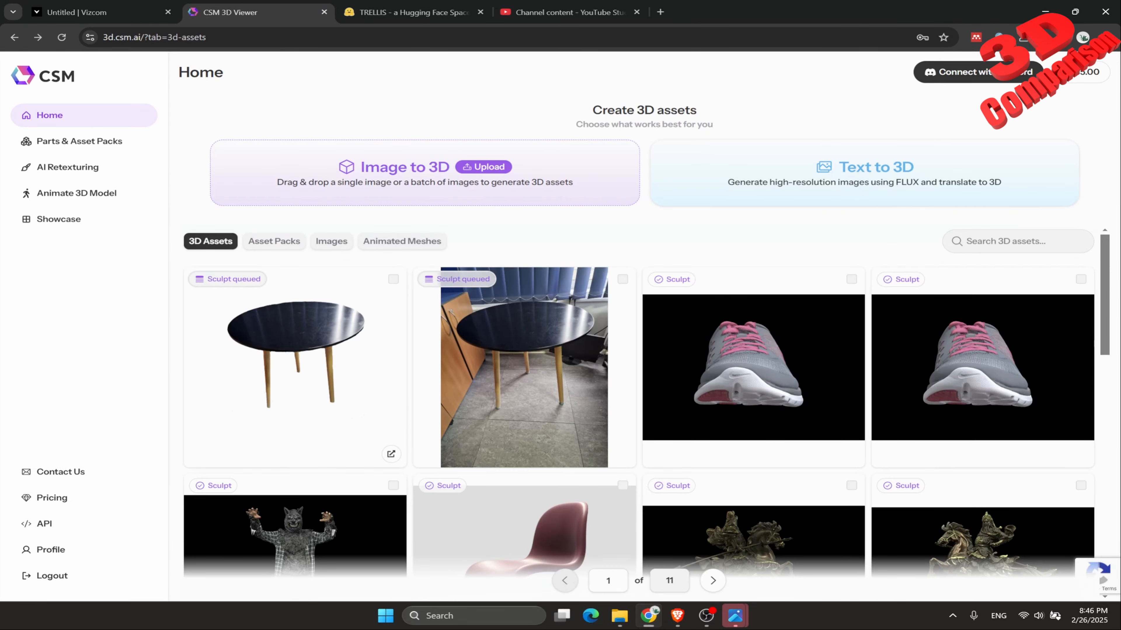
click(304, 355)
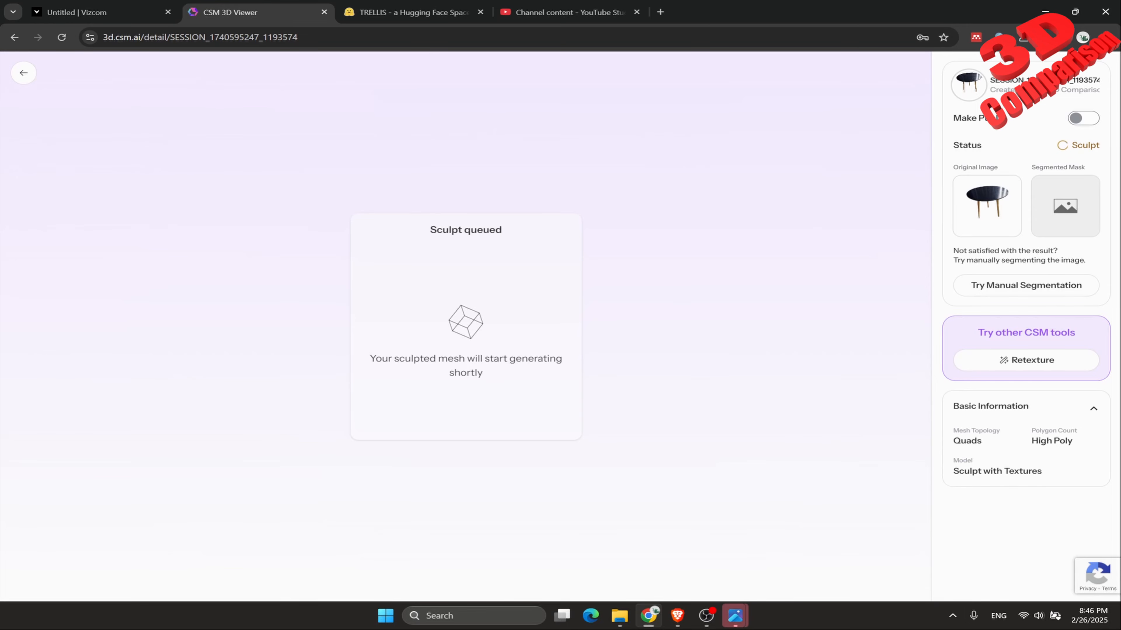
click(23, 73)
click(523, 366)
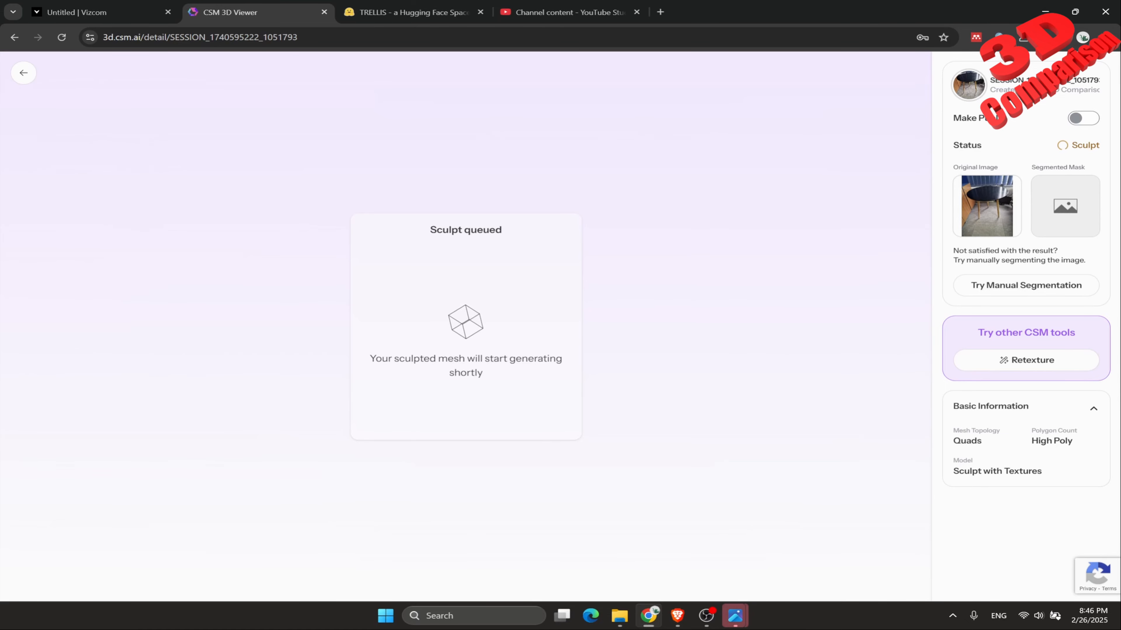
Check the 3D generation progress in Vizcom, and return to CSM to recheck the cropped table session's sculpt status.
click(101, 12)
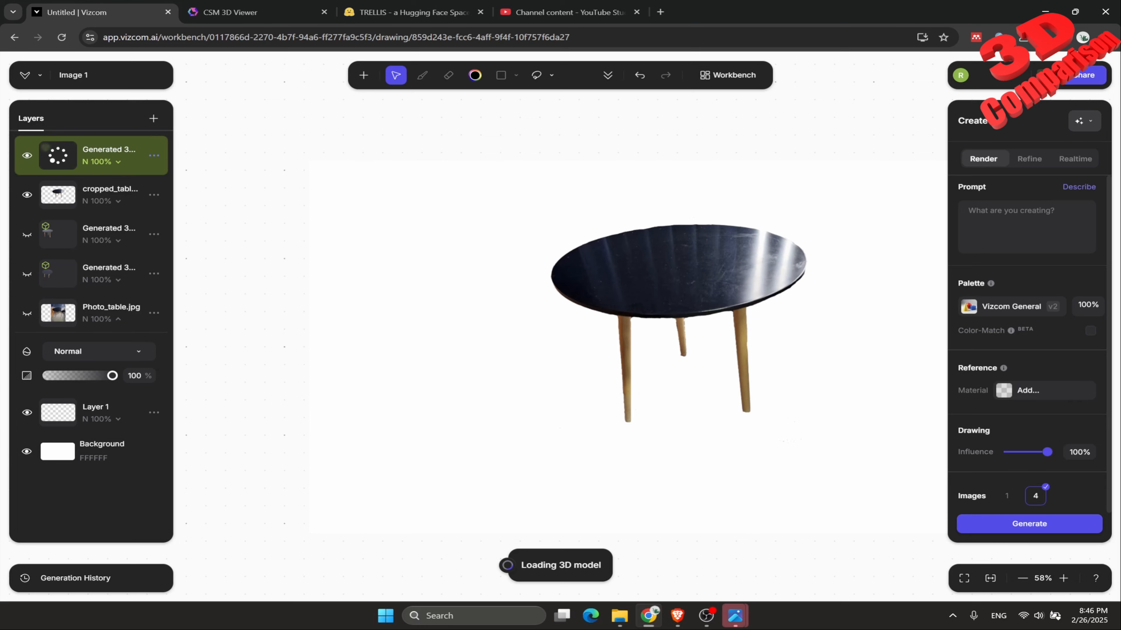
click(247, 13)
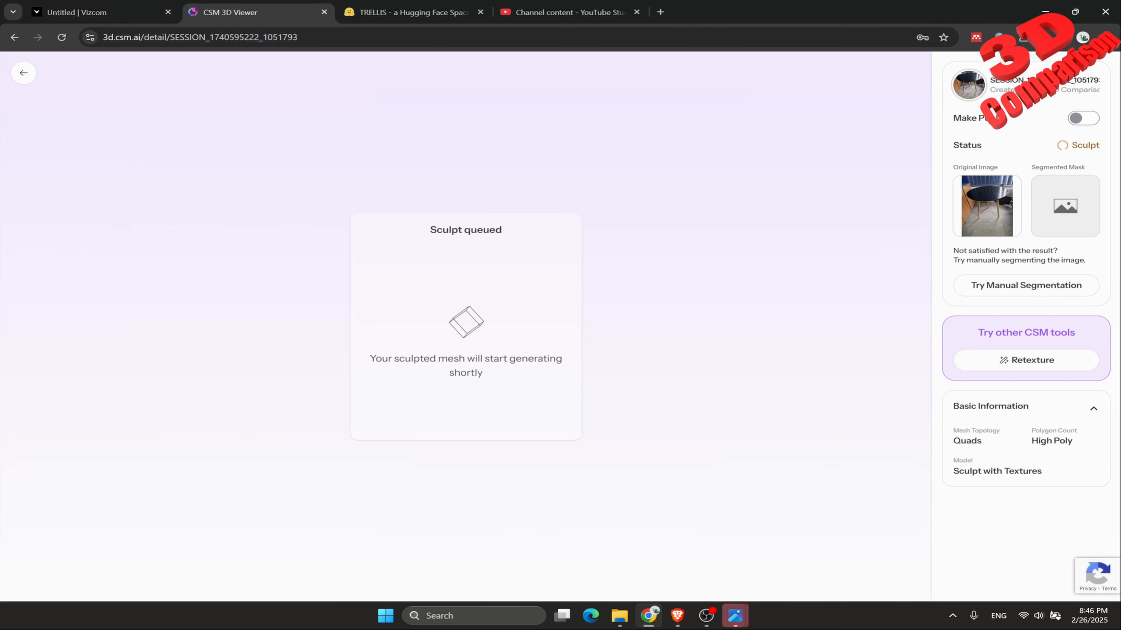
click(23, 72)
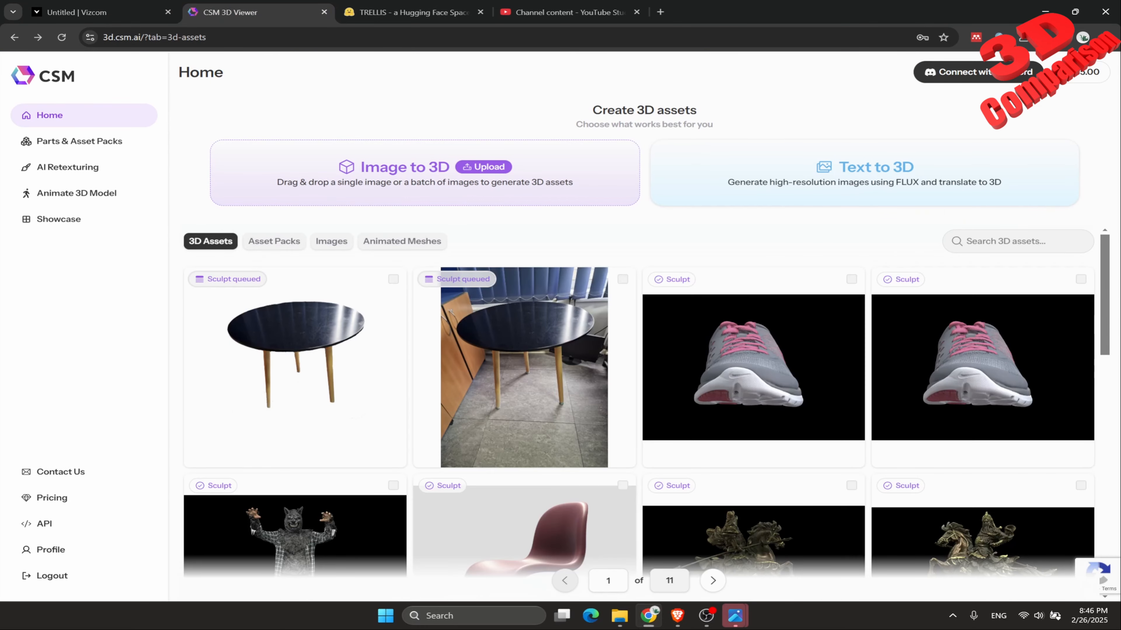
click(294, 366)
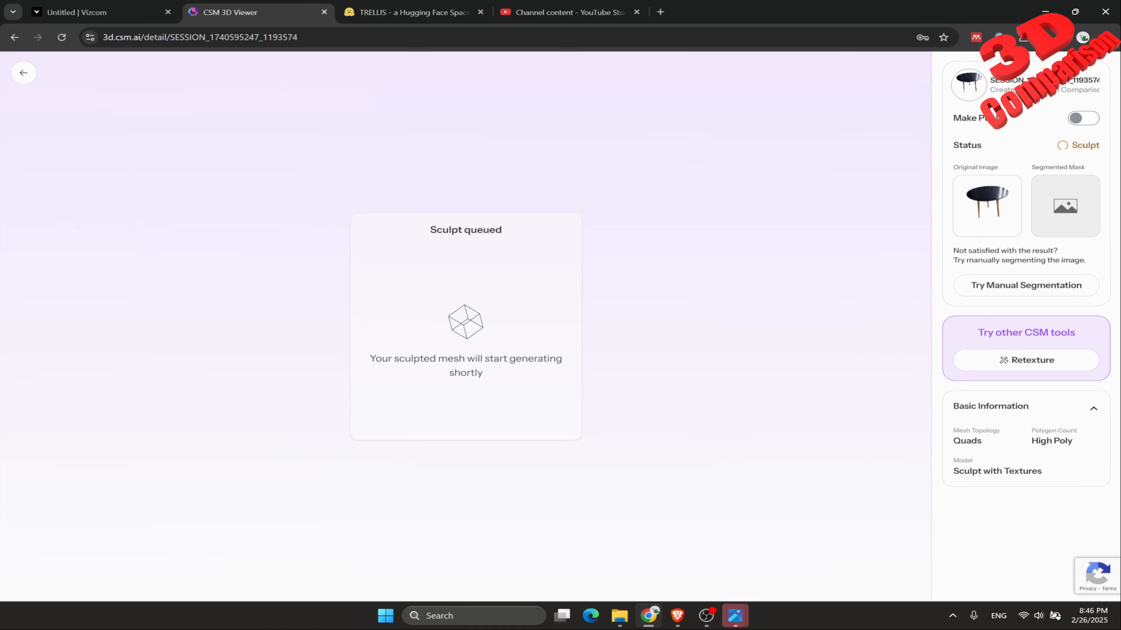
Switch to Vizcom, move the Detailed Smooth table model beside the cropped table image, and inspect it from several angles.
click(77, 12)
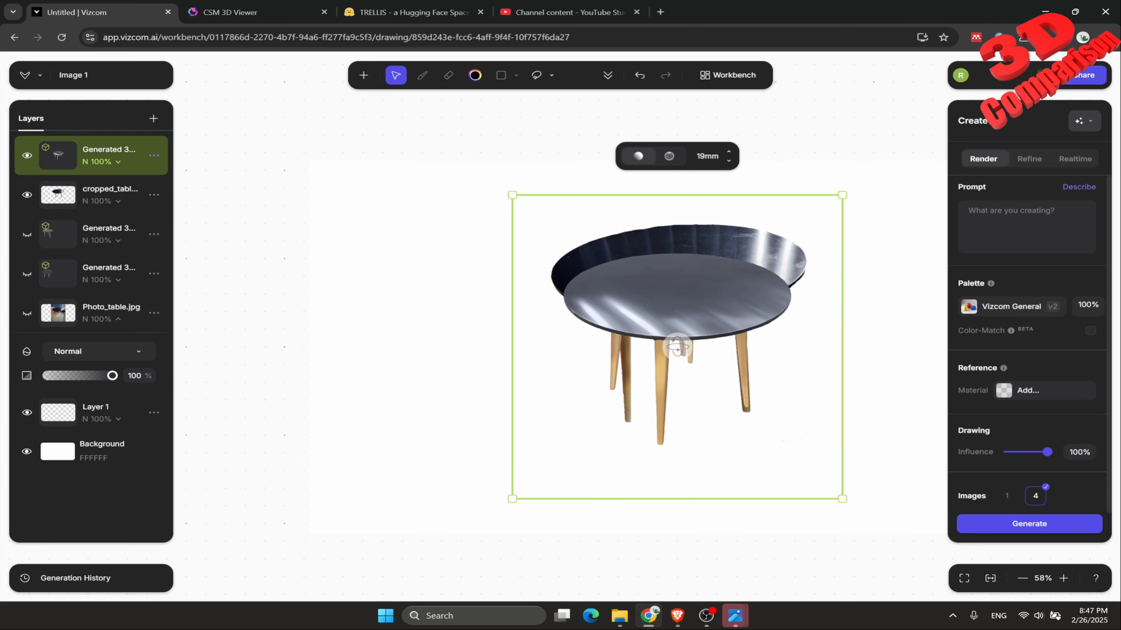
drag(677, 347, 548, 320)
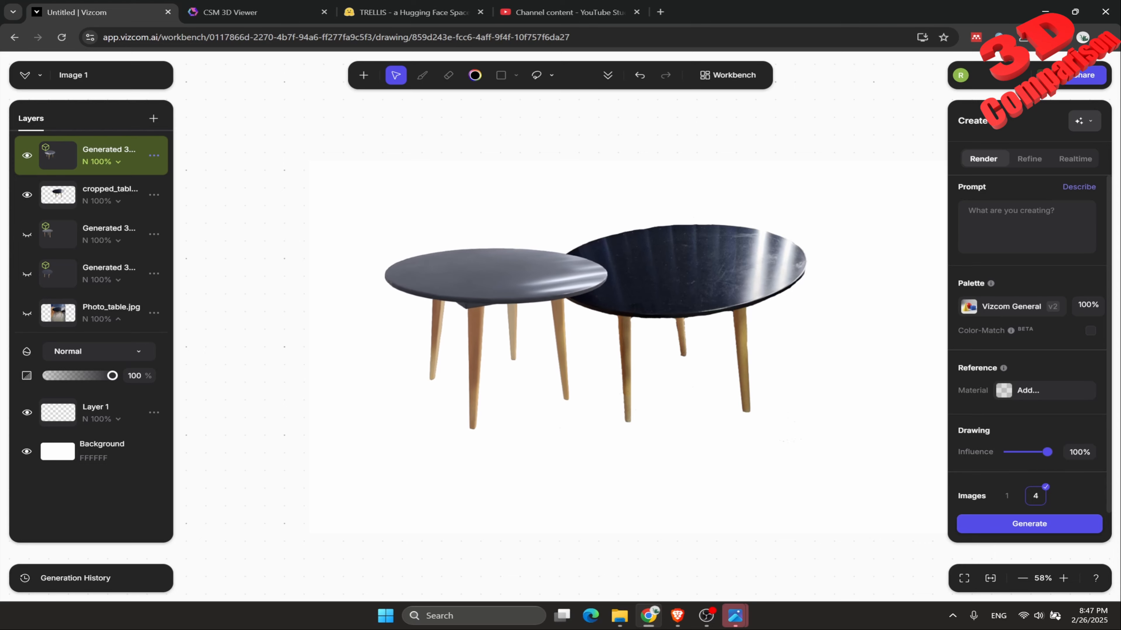
click(496, 334)
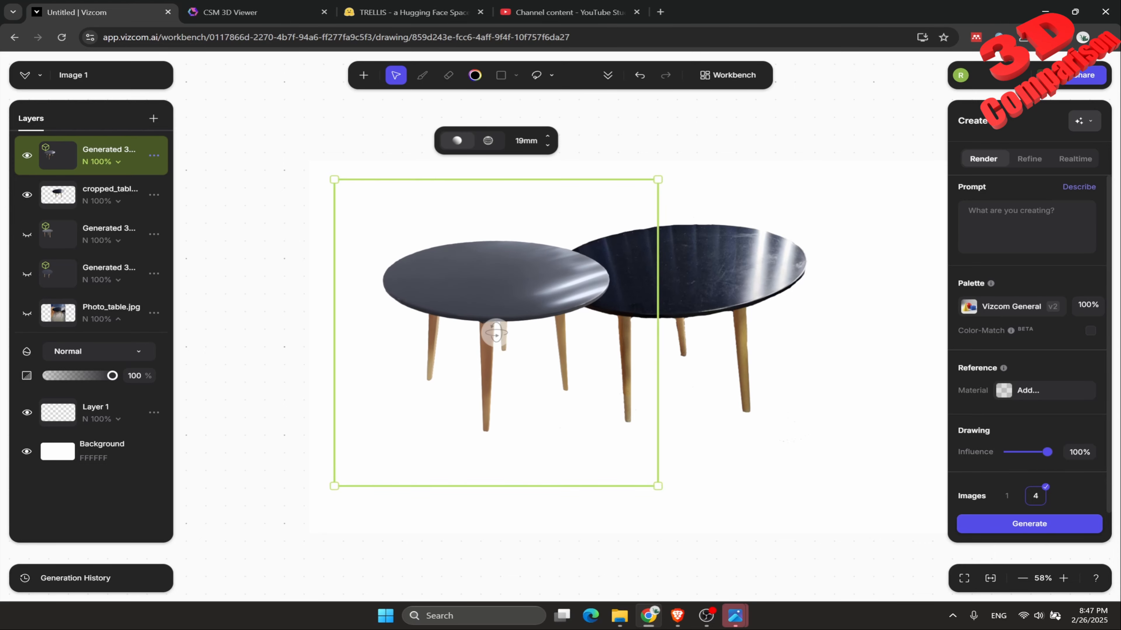
drag(496, 333, 520, 262)
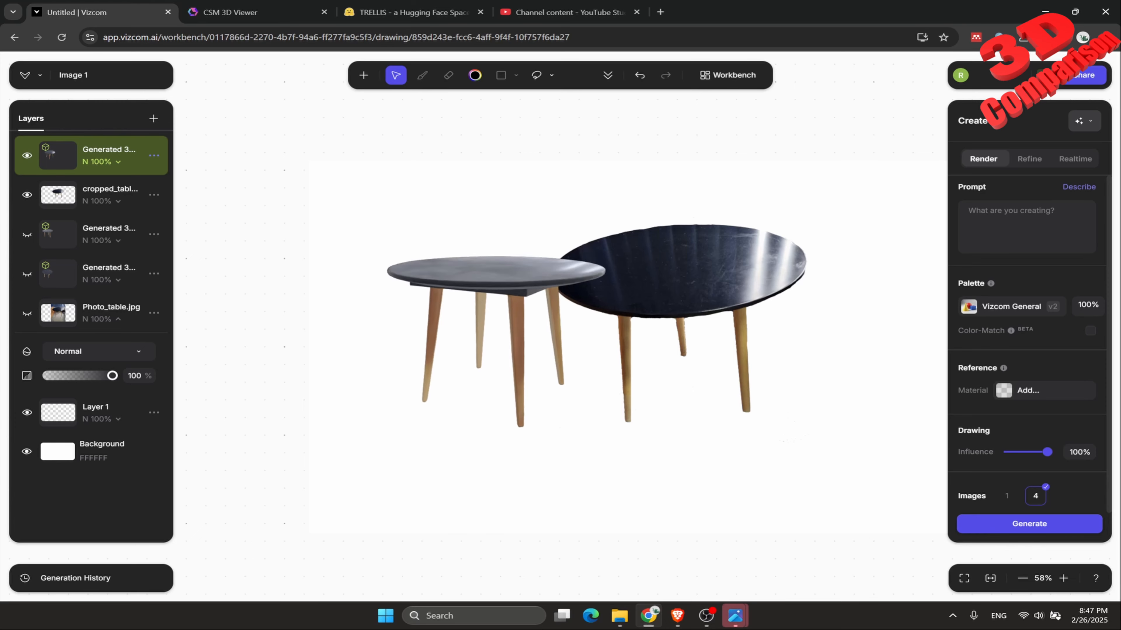
drag(503, 283, 498, 330)
Hide the Detailed Smooth table model and generate a Detailed Sharp 3D model from the cropped_table layer.
click(27, 155)
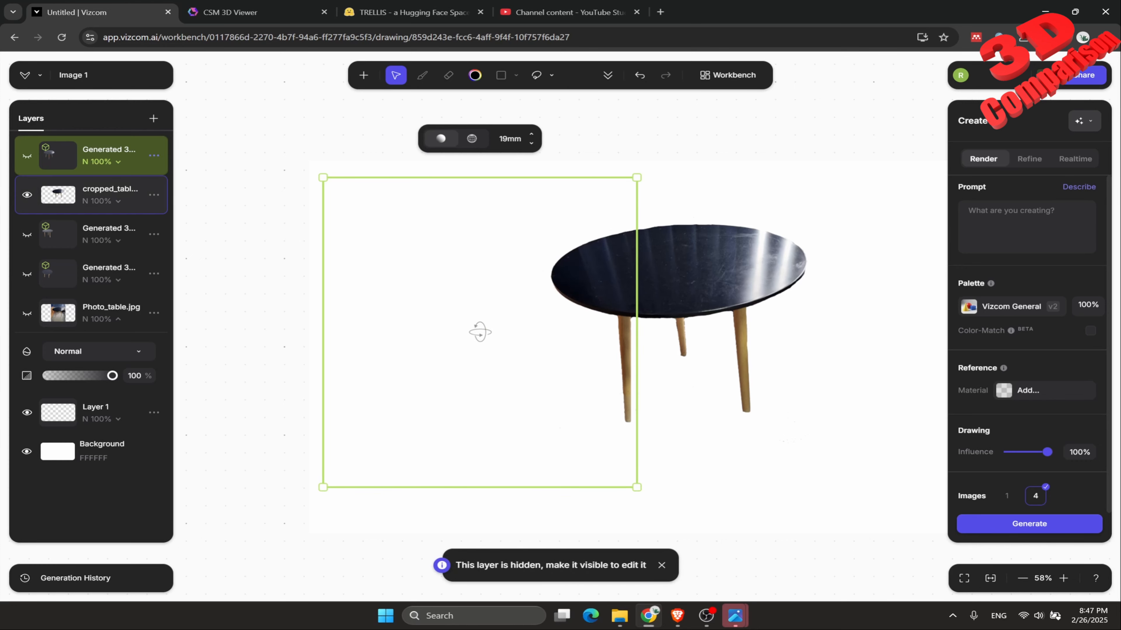
click(97, 194)
click(608, 75)
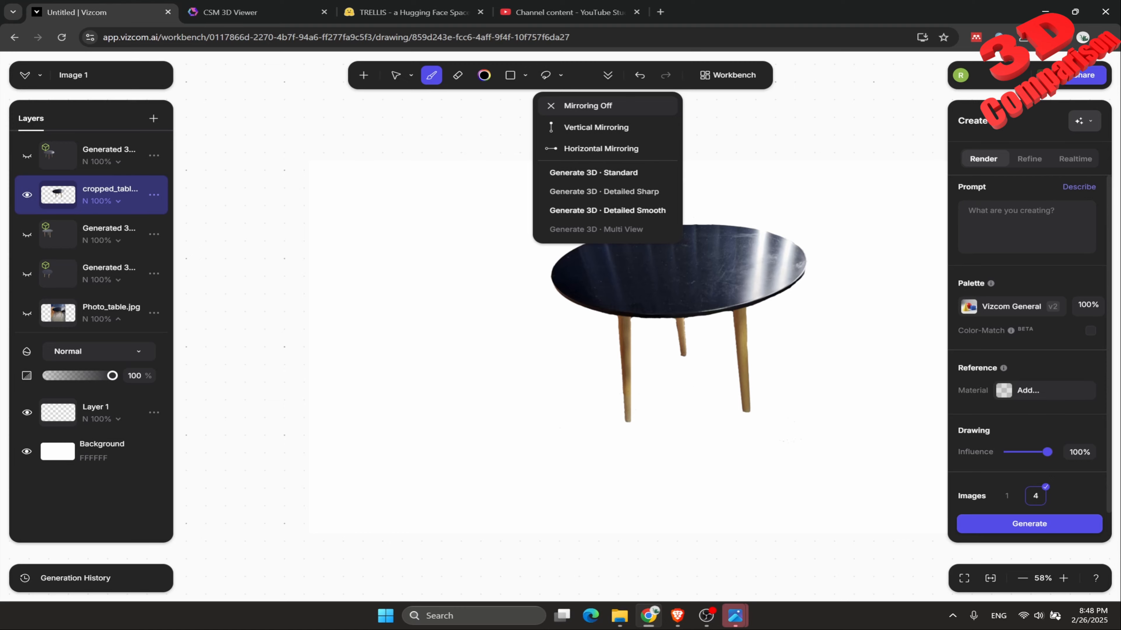
click(604, 191)
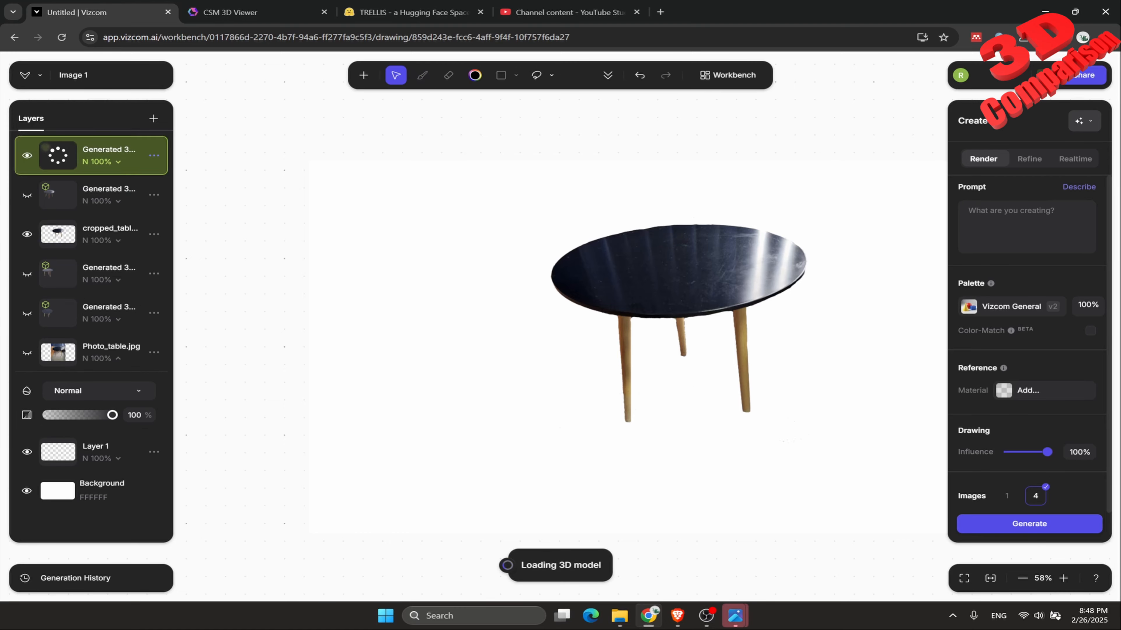
Switch to CSM and check the sculpt status of the Photo_table session and the cropped table session again.
click(256, 12)
click(524, 371)
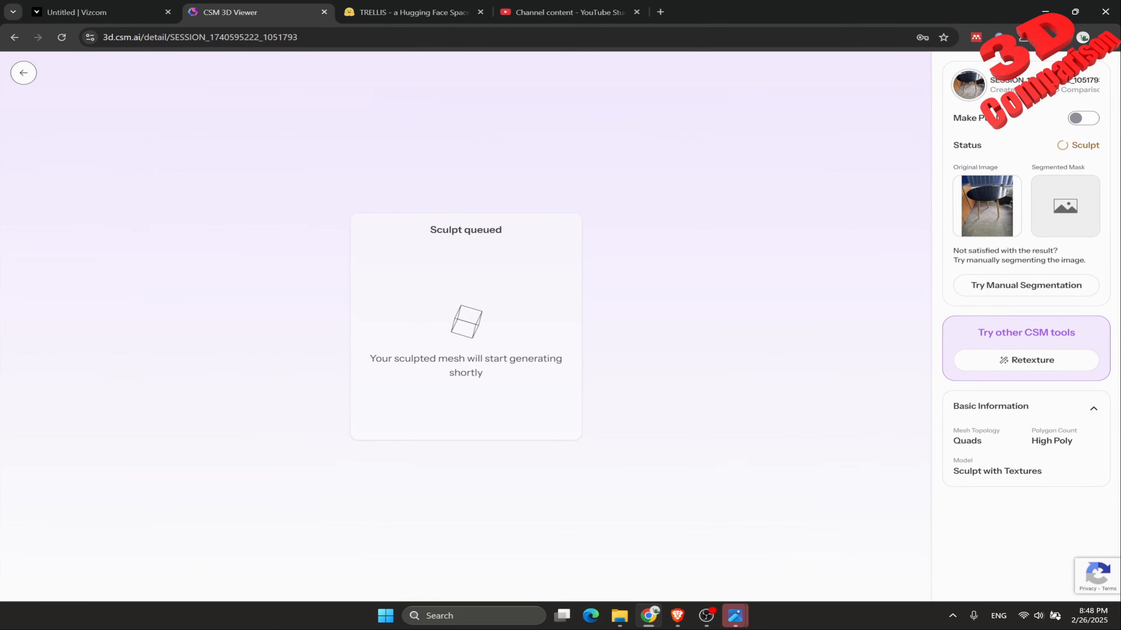
click(23, 73)
click(310, 365)
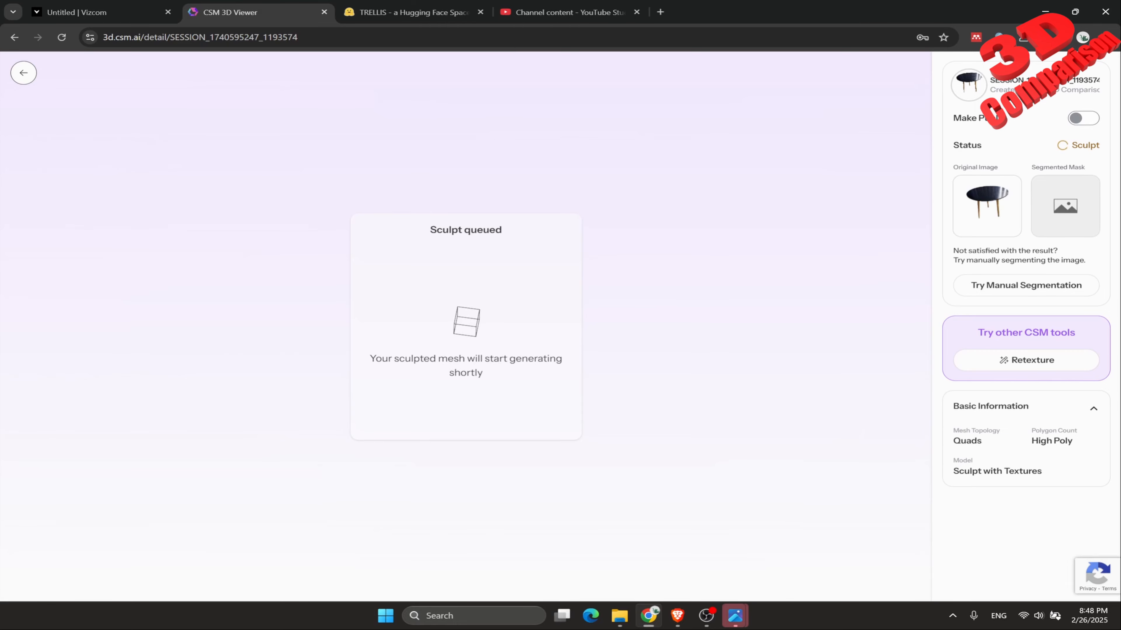
click(24, 72)
Switch to Vizcom, show the generated model layer directly below cropped_table, and inspect its legs and underside from several angles.
click(77, 12)
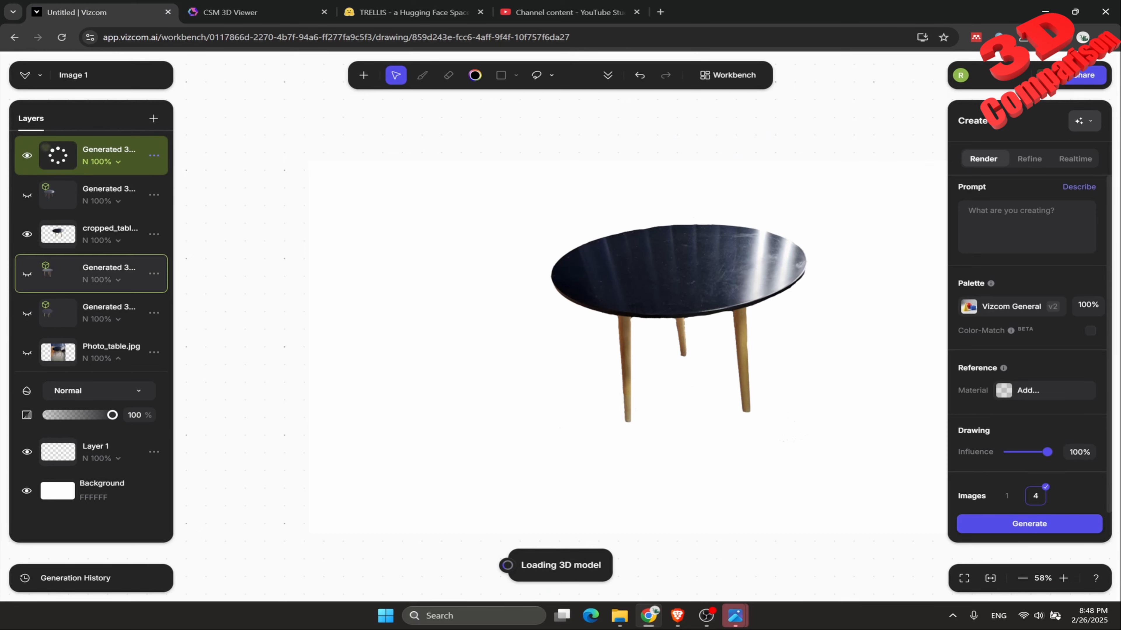
click(27, 274)
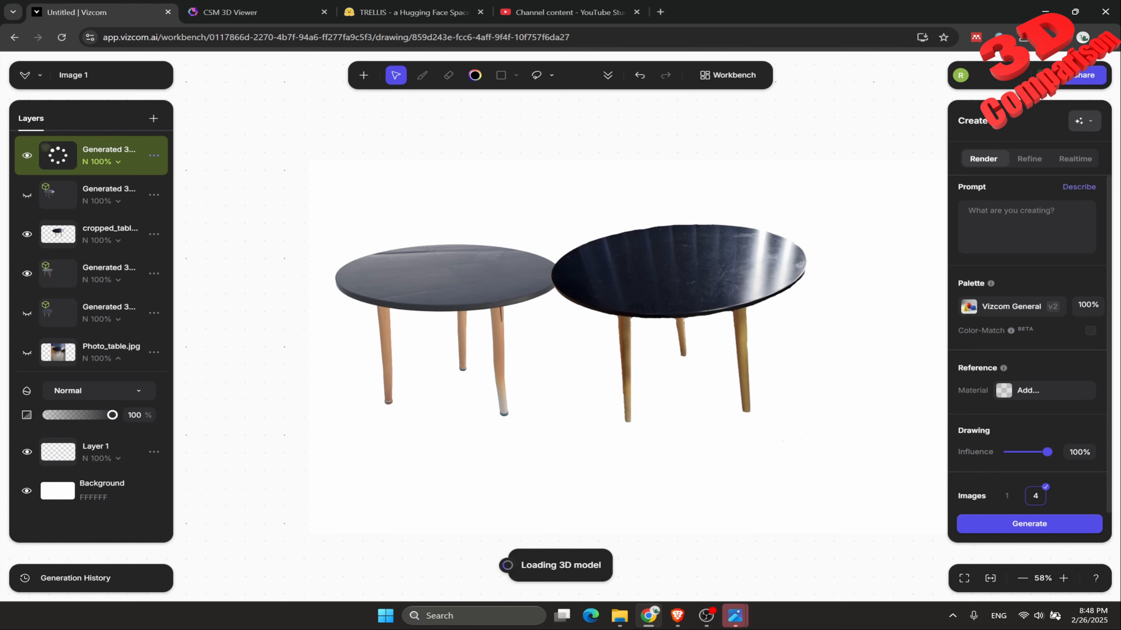
click(102, 274)
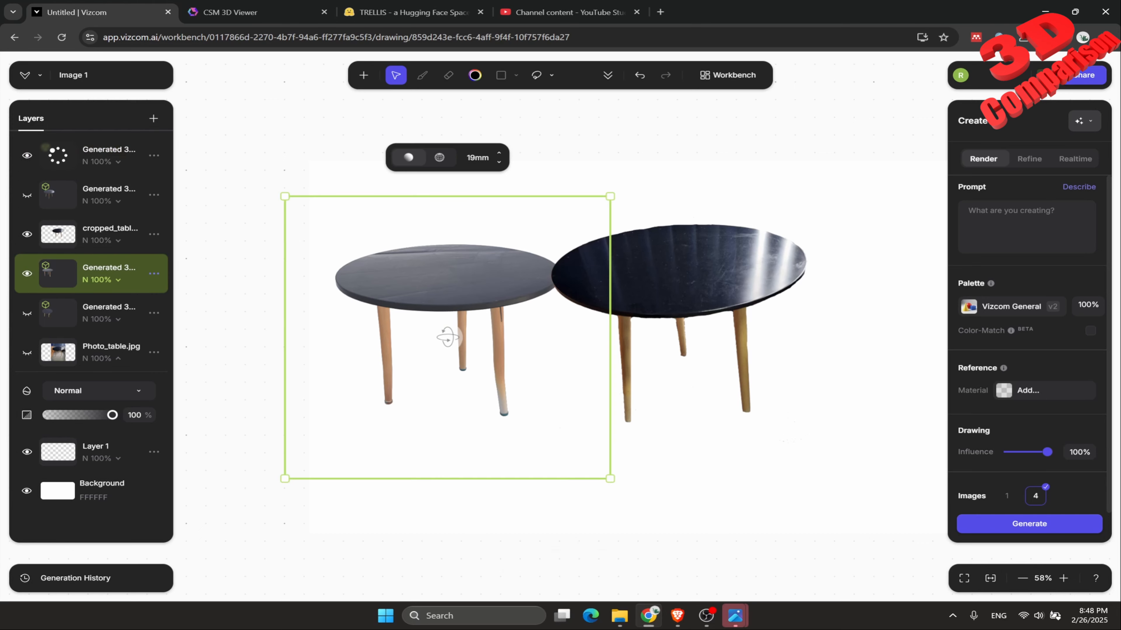
drag(448, 338, 447, 338)
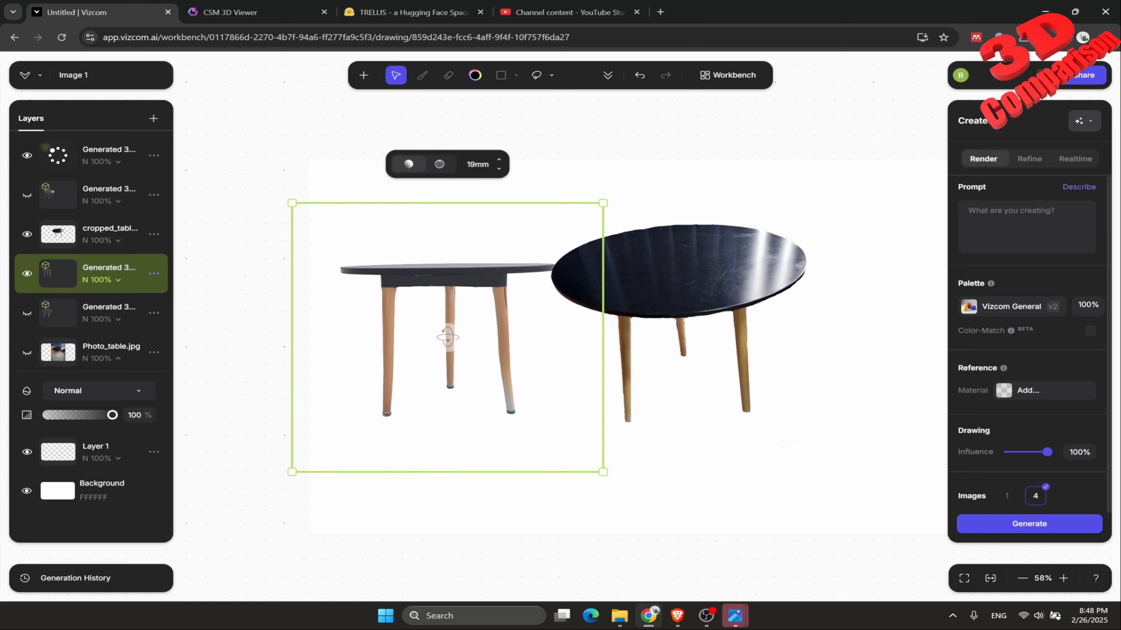
mouse_move(448, 337)
mouse_down()
mouse_move(480, 325)
mouse_move(461, 328)
mouse_up()
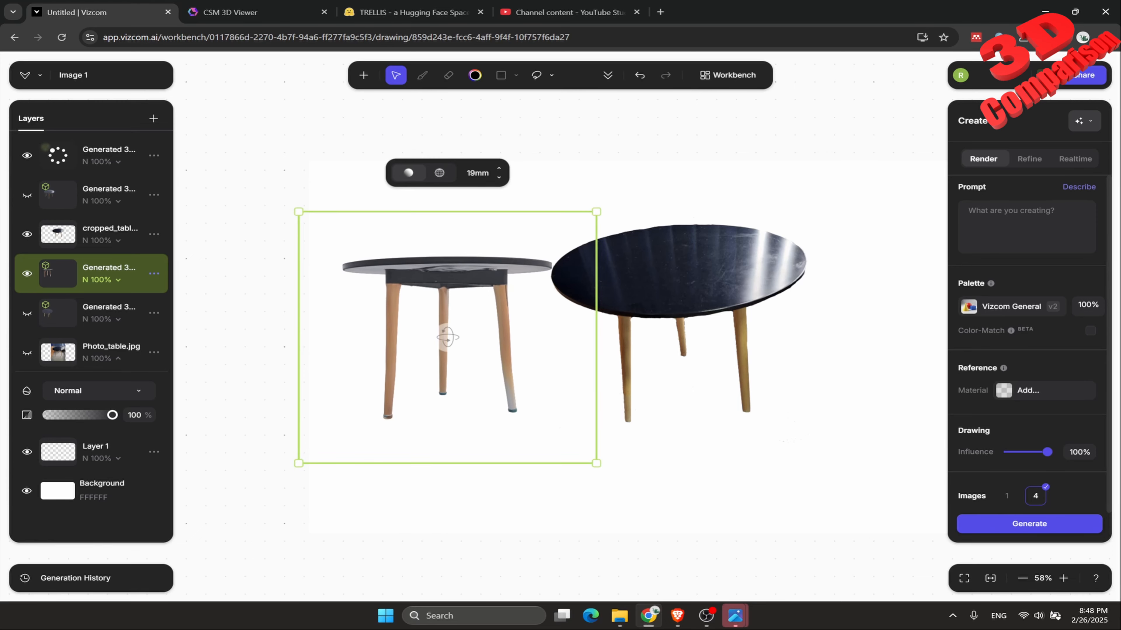
drag(447, 338, 387, 314)
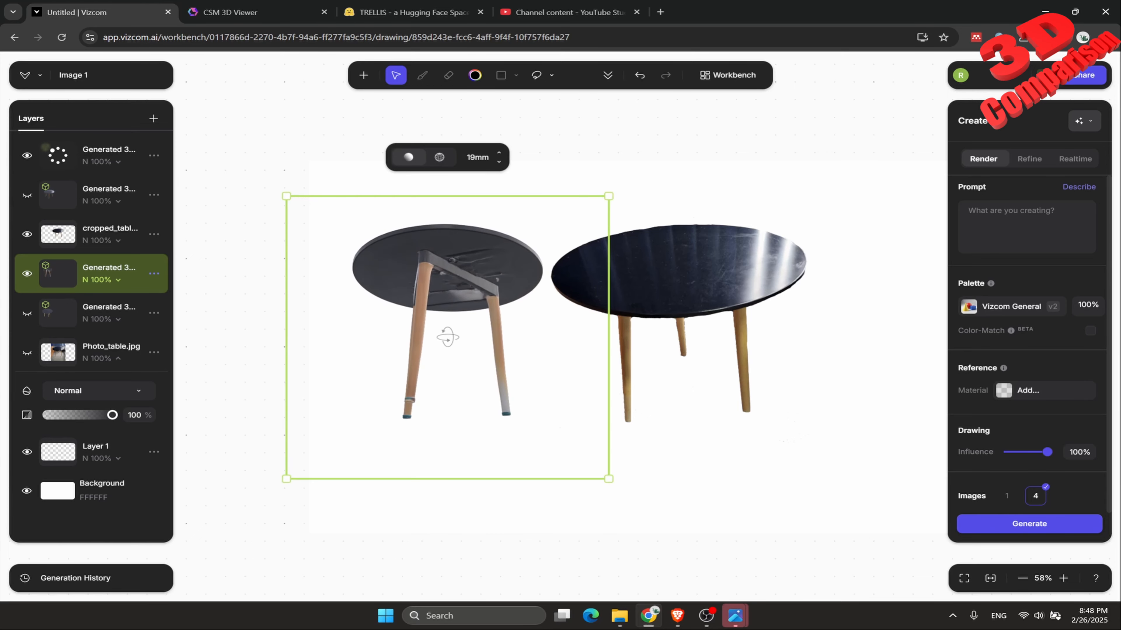
drag(447, 338, 531, 385)
Show the generated model directly above Photo_table.jpg instead, inspect its underframe, and hide it to return to the loading model's layer.
click(101, 312)
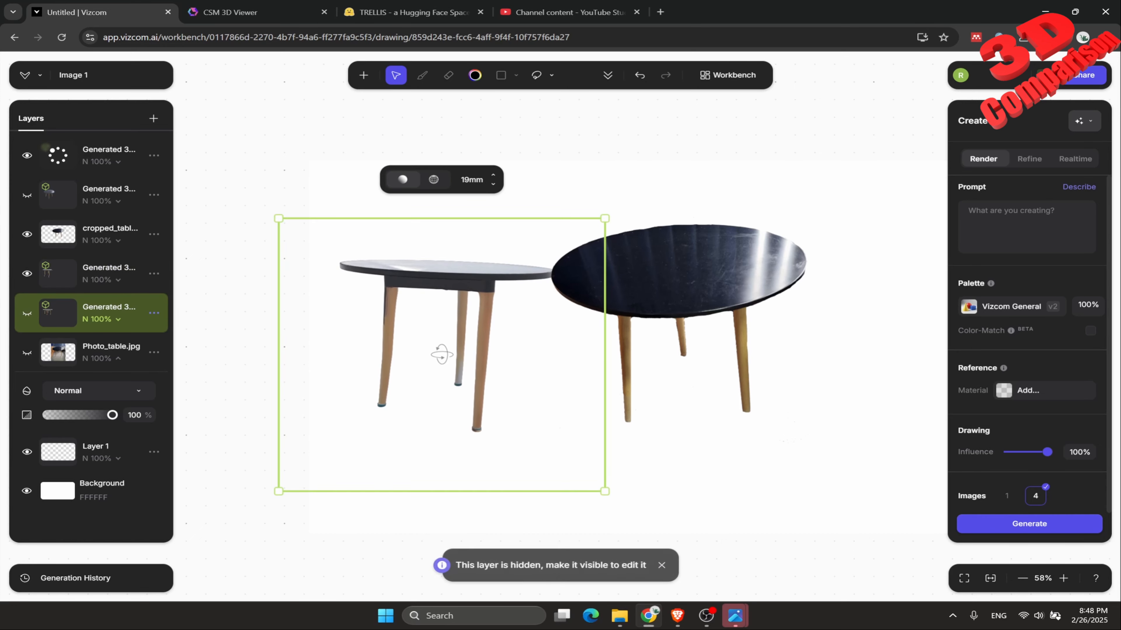
click(26, 273)
click(27, 313)
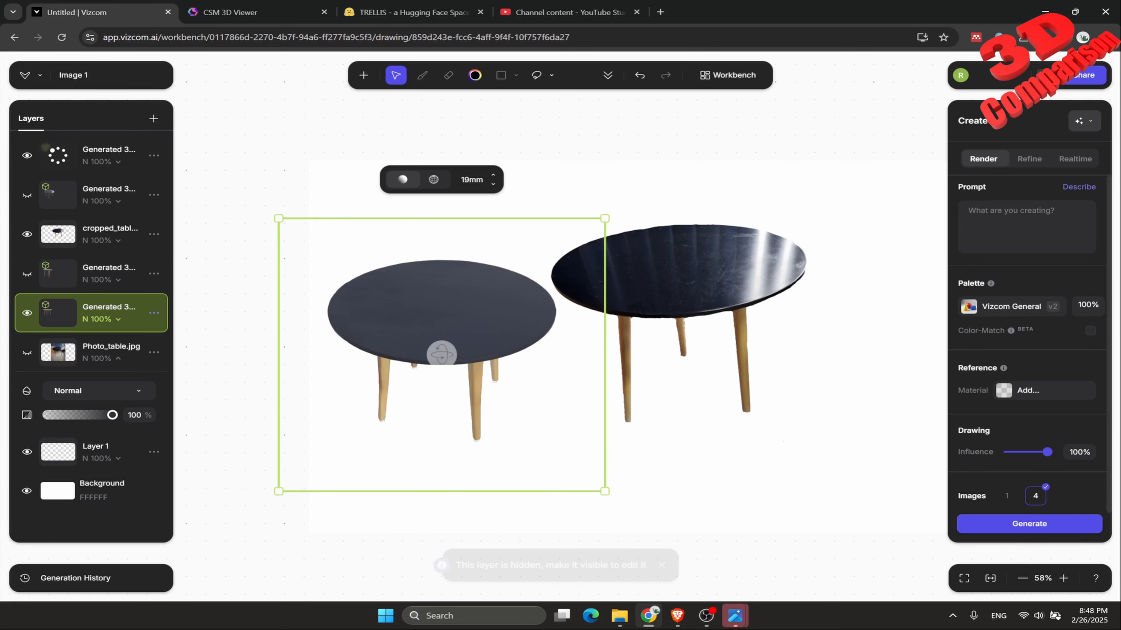
drag(441, 354, 442, 354)
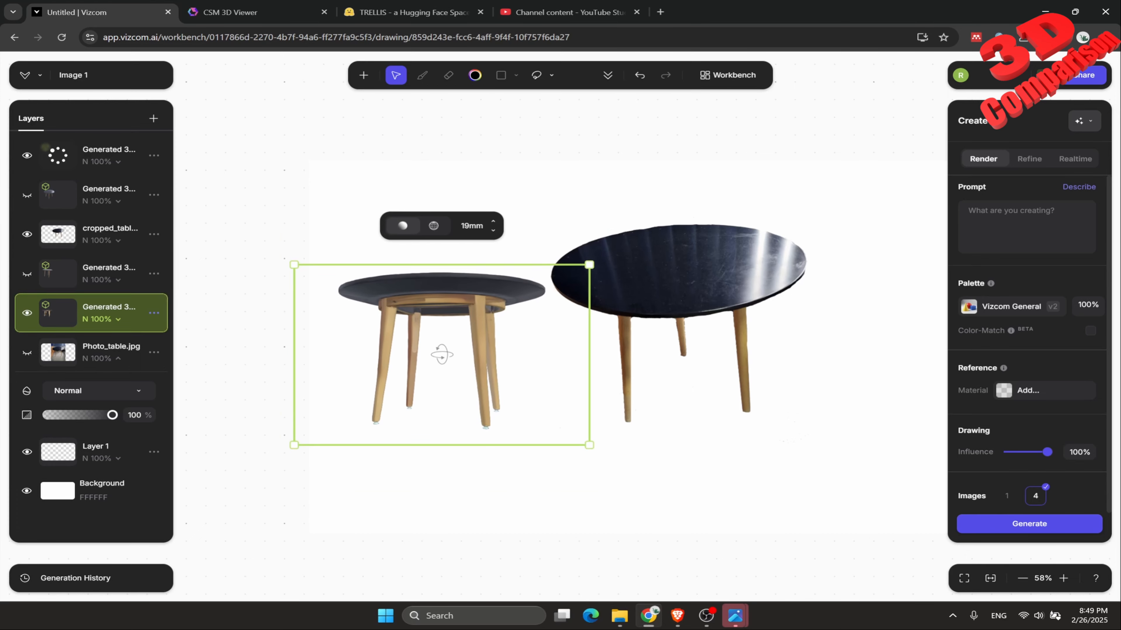
click(26, 313)
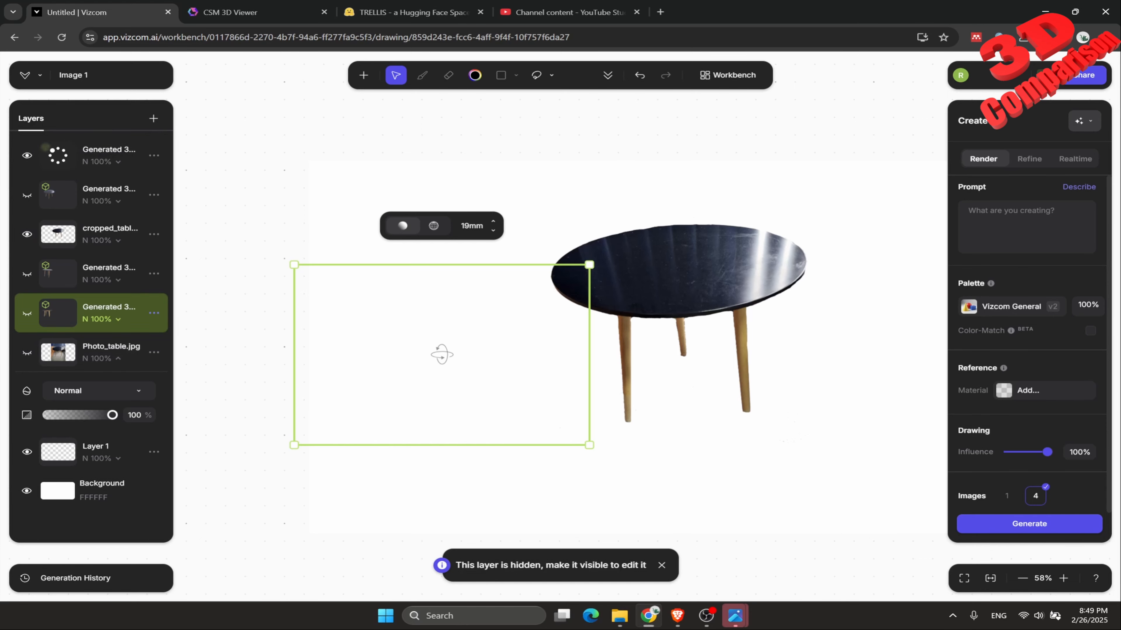
click(106, 155)
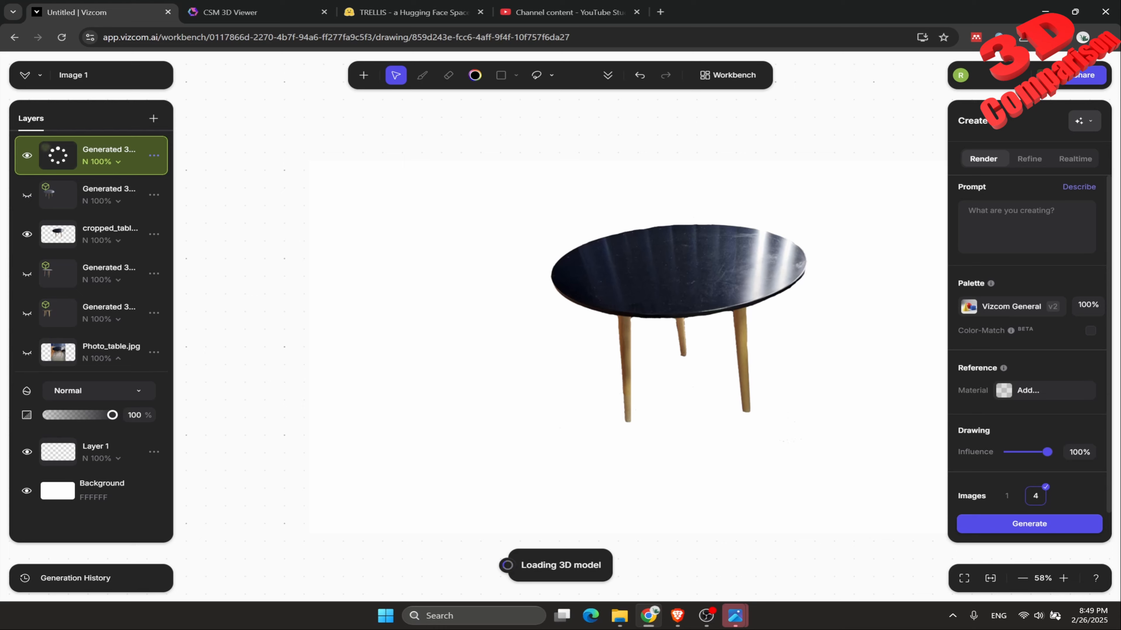
Review the available 3D generation modes, and switch to CSM to check the sculpt status of the cropped table and Photo_table sessions.
click(608, 75)
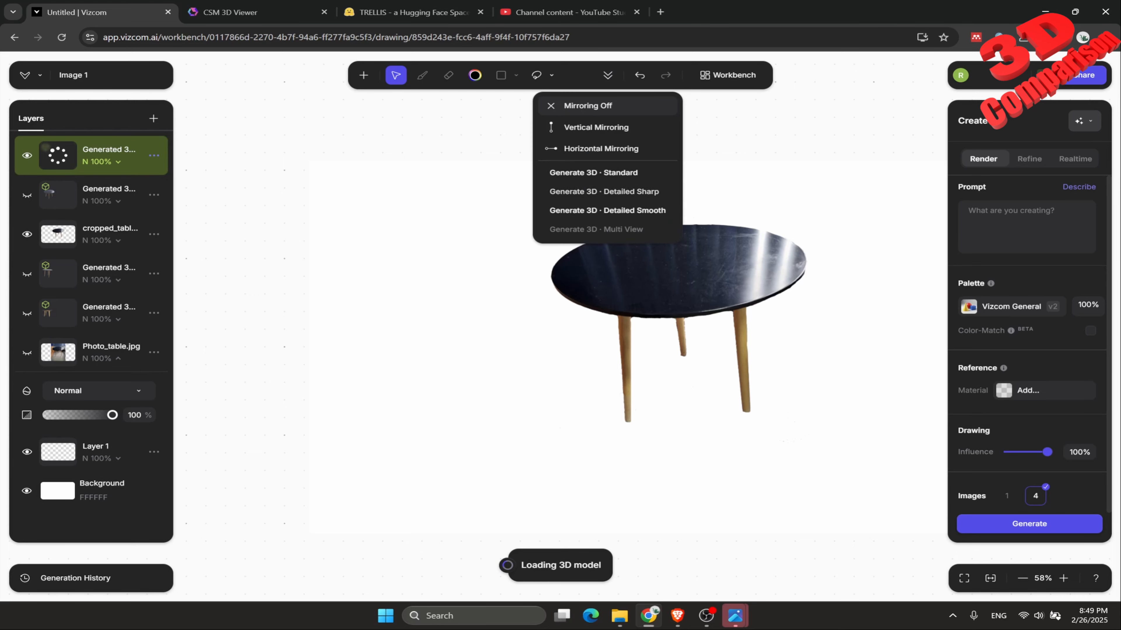
key(ctrl+l)
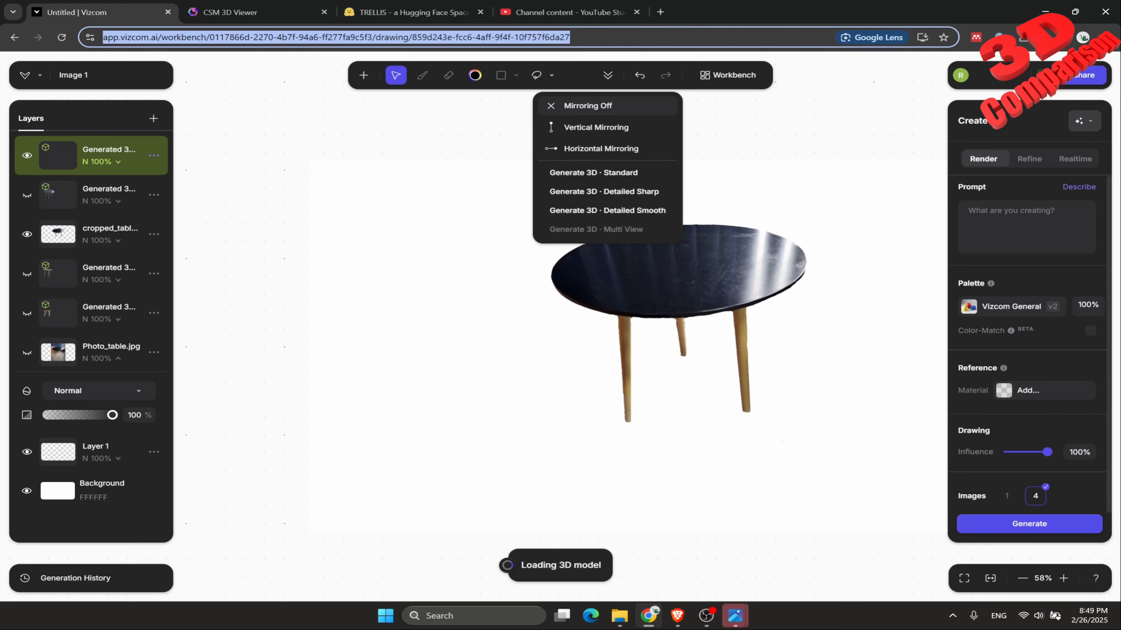
key(ctrl+Tab)
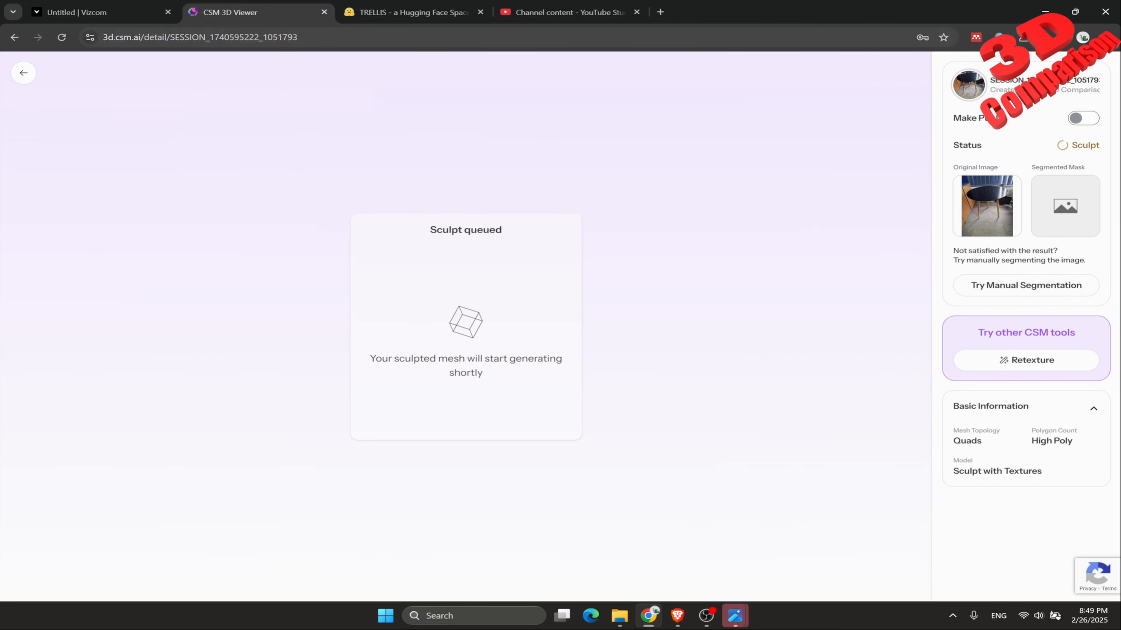
click(15, 37)
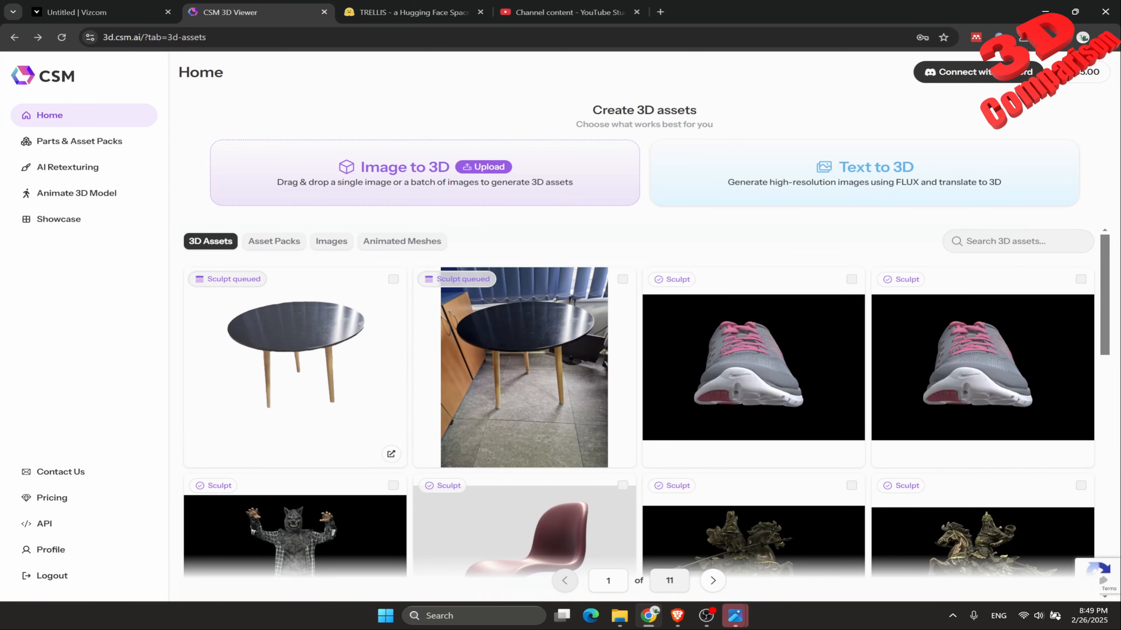
click(291, 362)
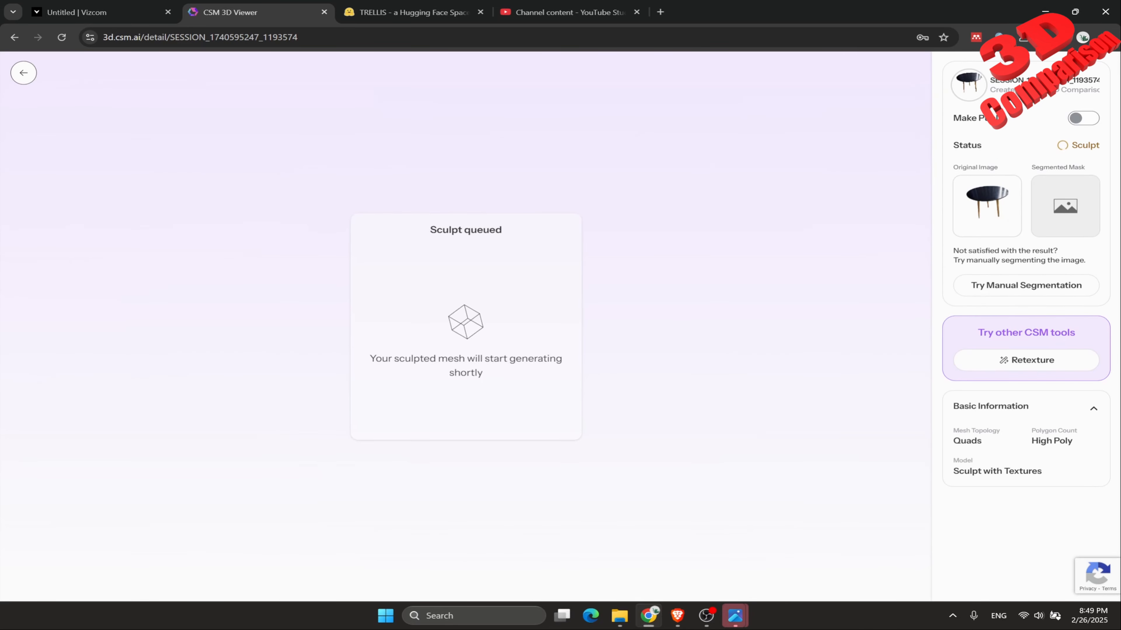
click(23, 73)
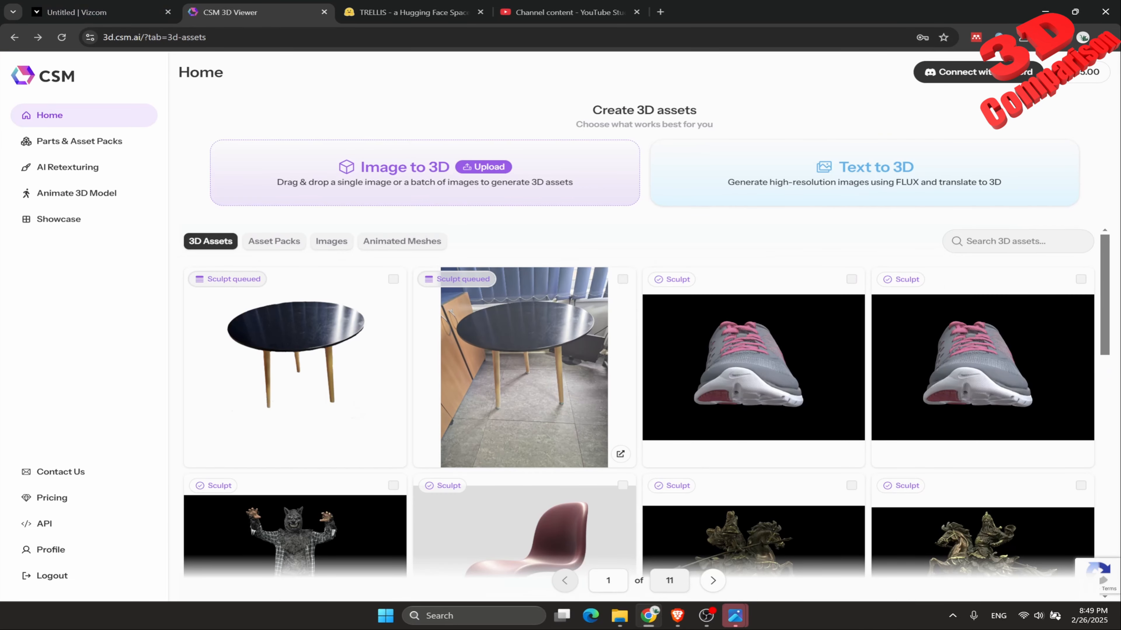
click(524, 366)
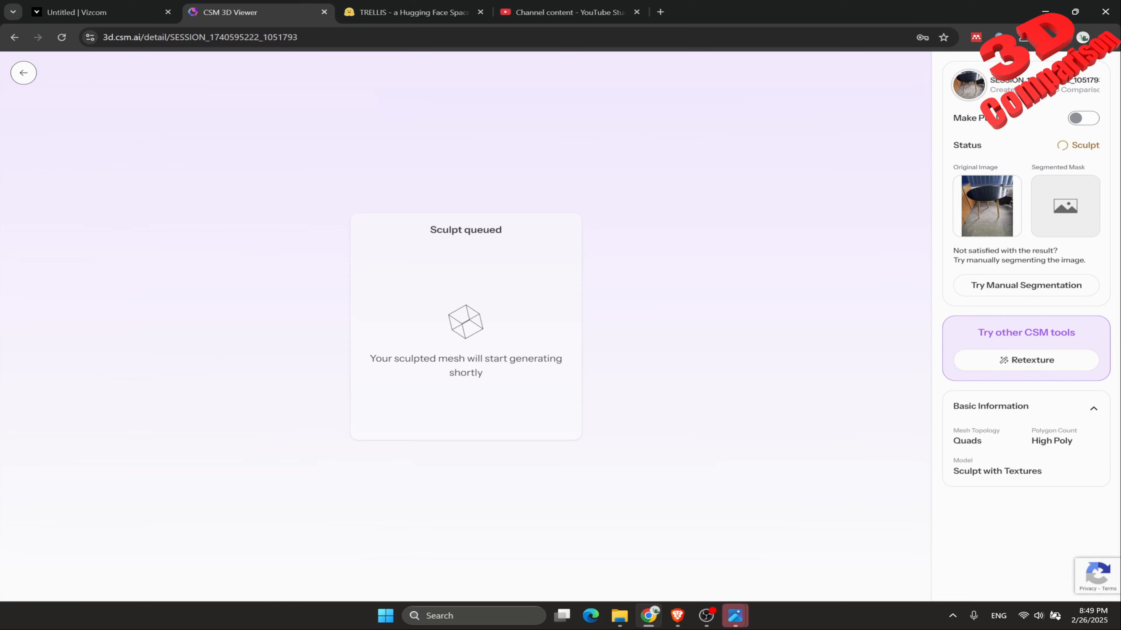
click(24, 72)
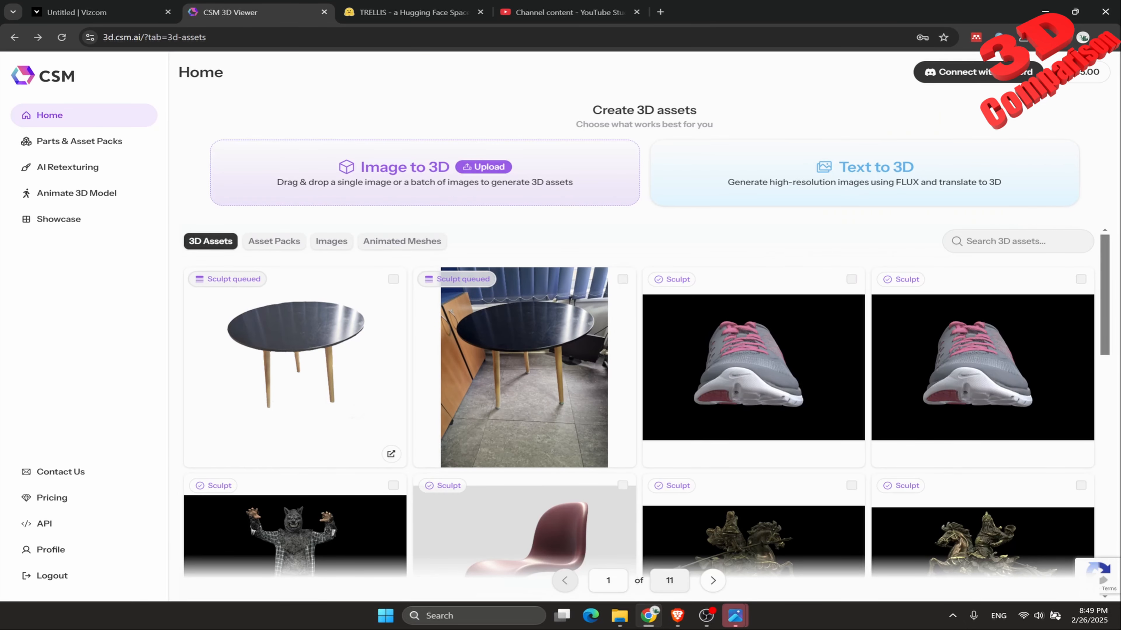
Switch to Vizcom and move the newly generated Detailed Sharp table model beside the cropped table image, to its left.
click(97, 12)
drag(677, 346, 547, 327)
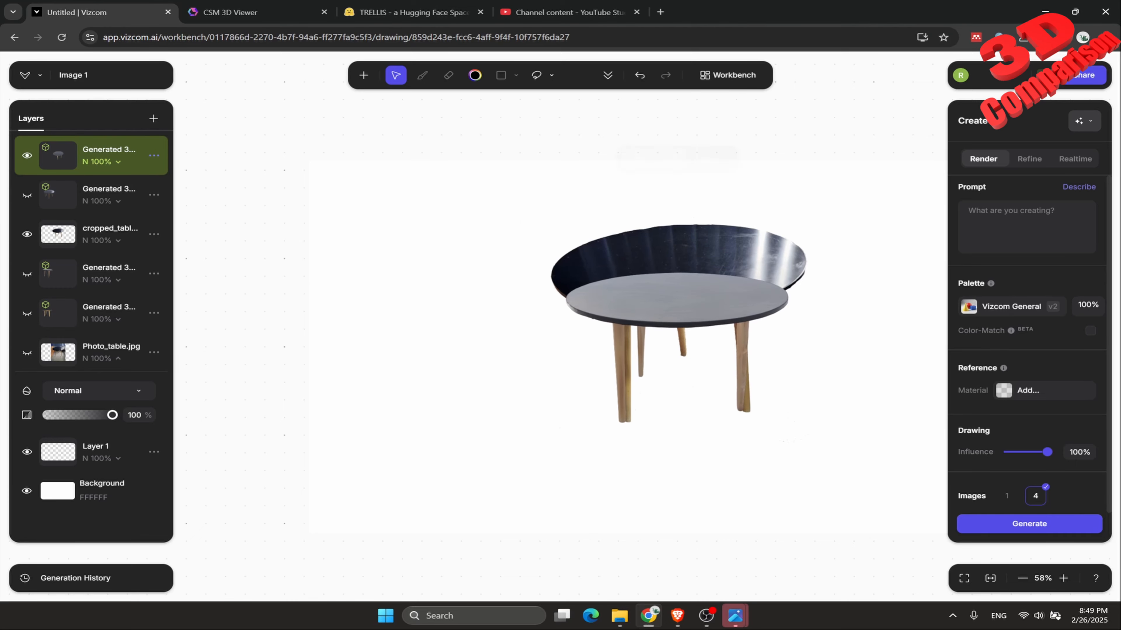
drag(670, 300, 413, 302)
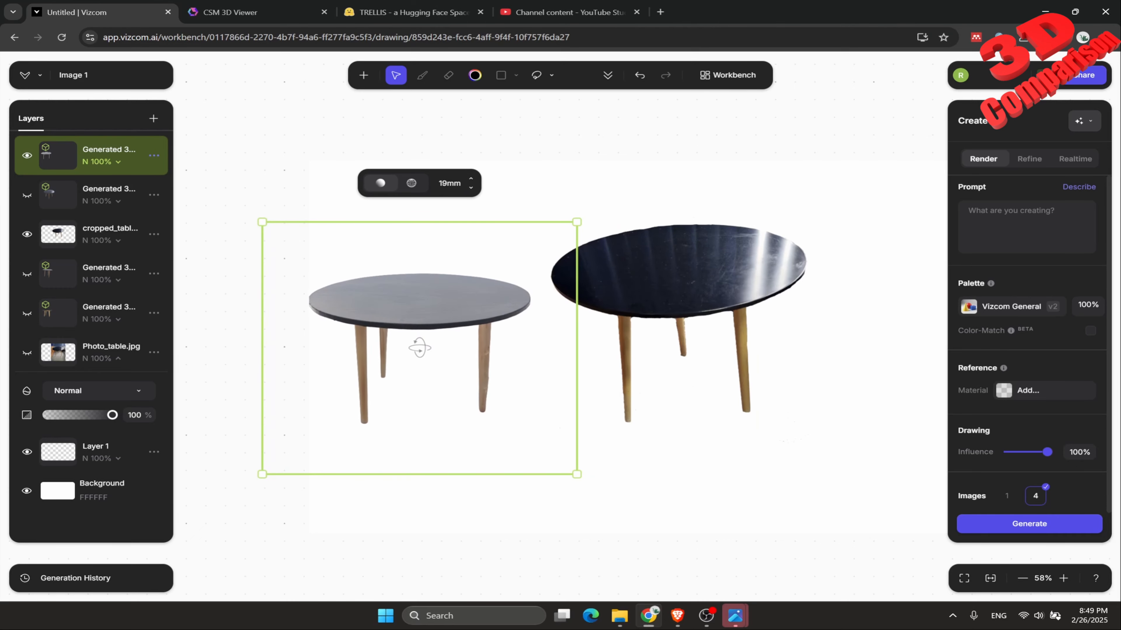
Rotate the Detailed Sharp model to inspect its underside, legs and tabletop from several angles, shifting it slightly closer to the cropped table image.
click(608, 76)
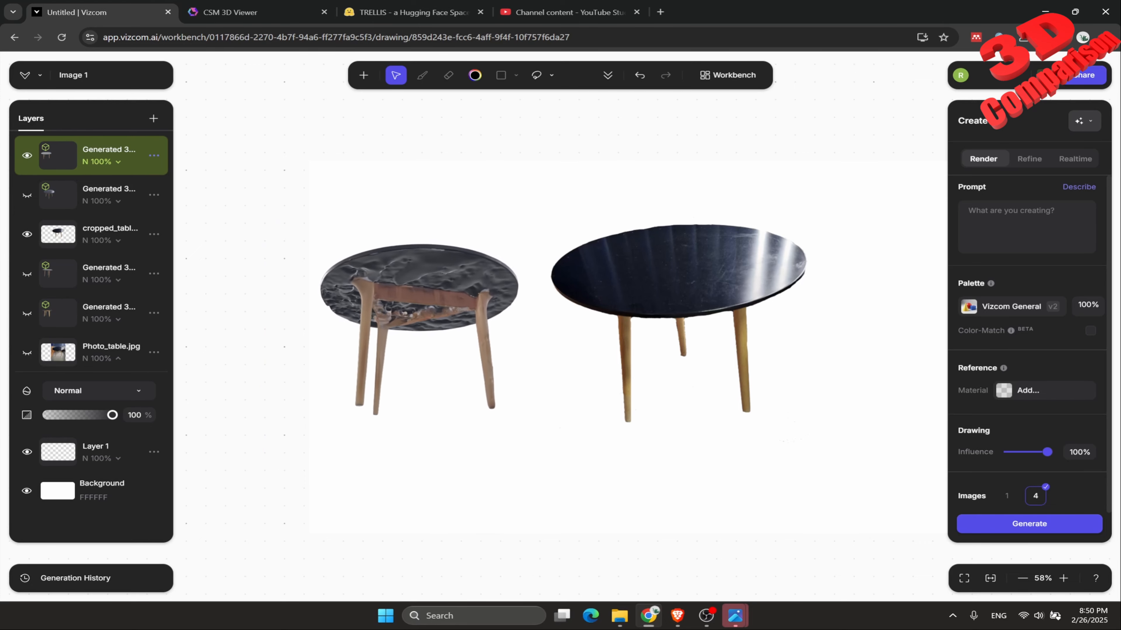
click(416, 344)
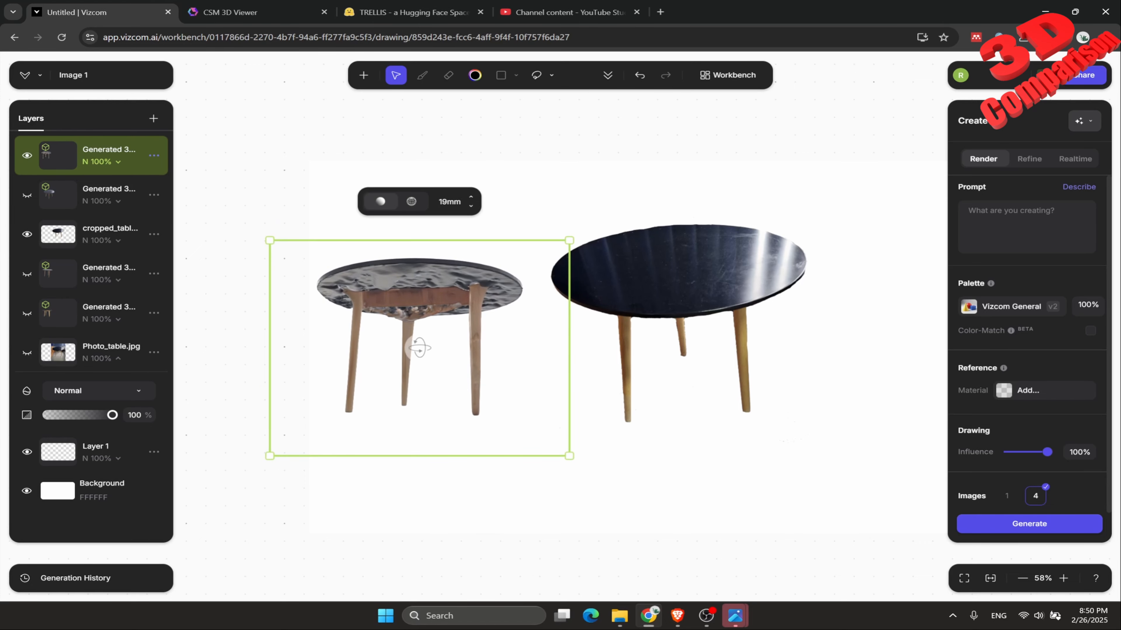
drag(418, 348, 518, 411)
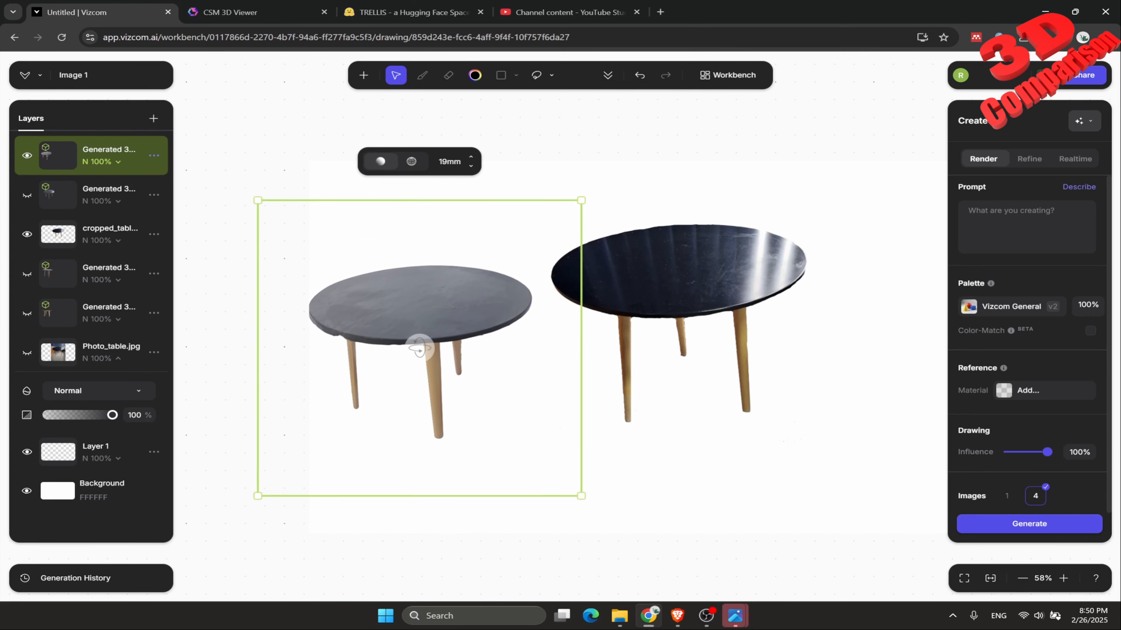
drag(419, 349, 421, 351)
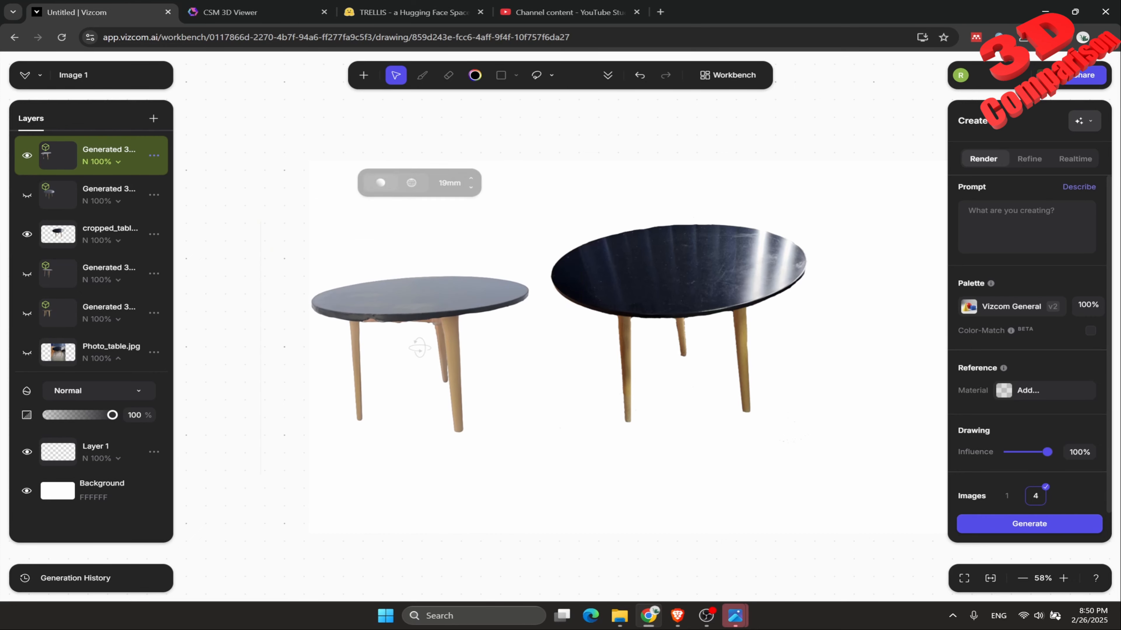
drag(428, 305, 469, 311)
drag(461, 358, 354, 366)
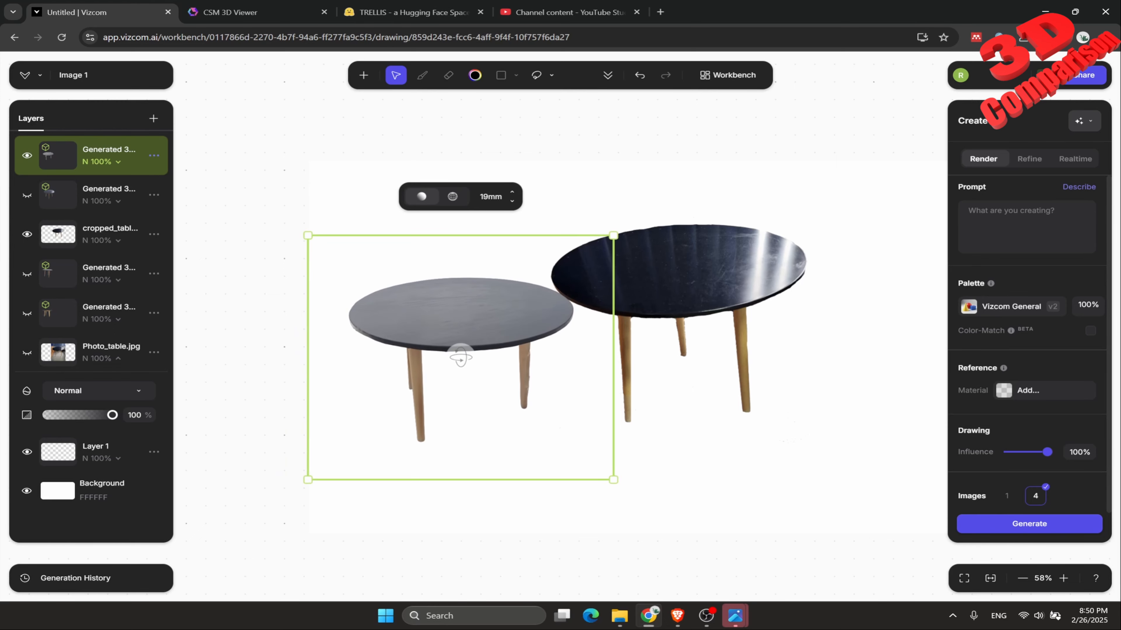
drag(460, 355, 398, 361)
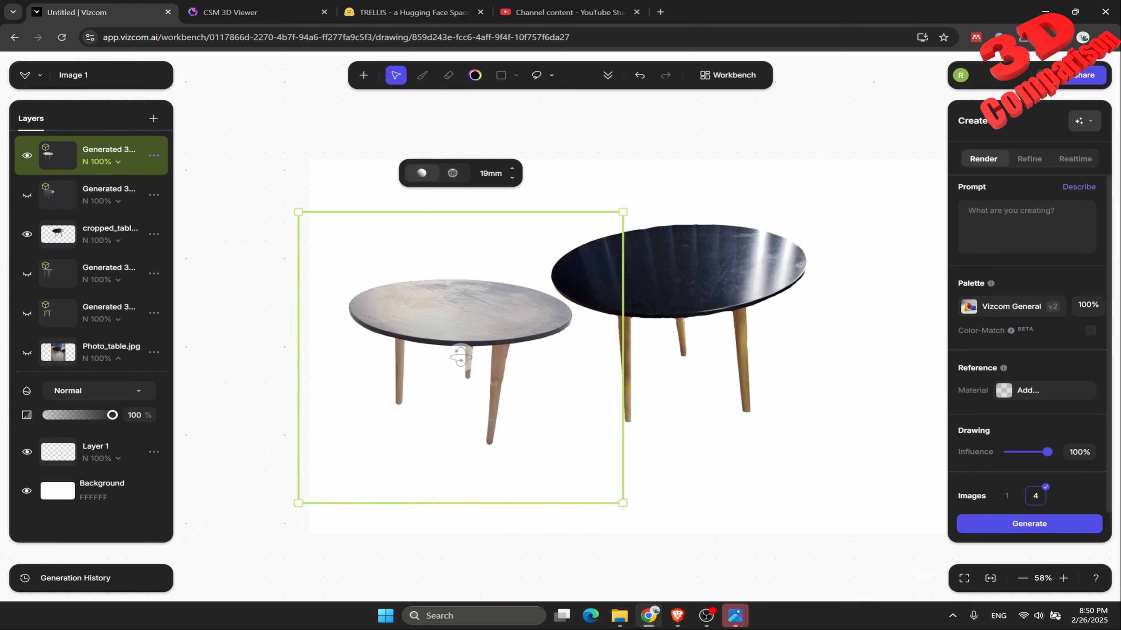
Hide the Detailed Sharp model, show the generated model directly above Photo_table.jpg instead, and rotate it to compare its legs and tabletop.
click(27, 155)
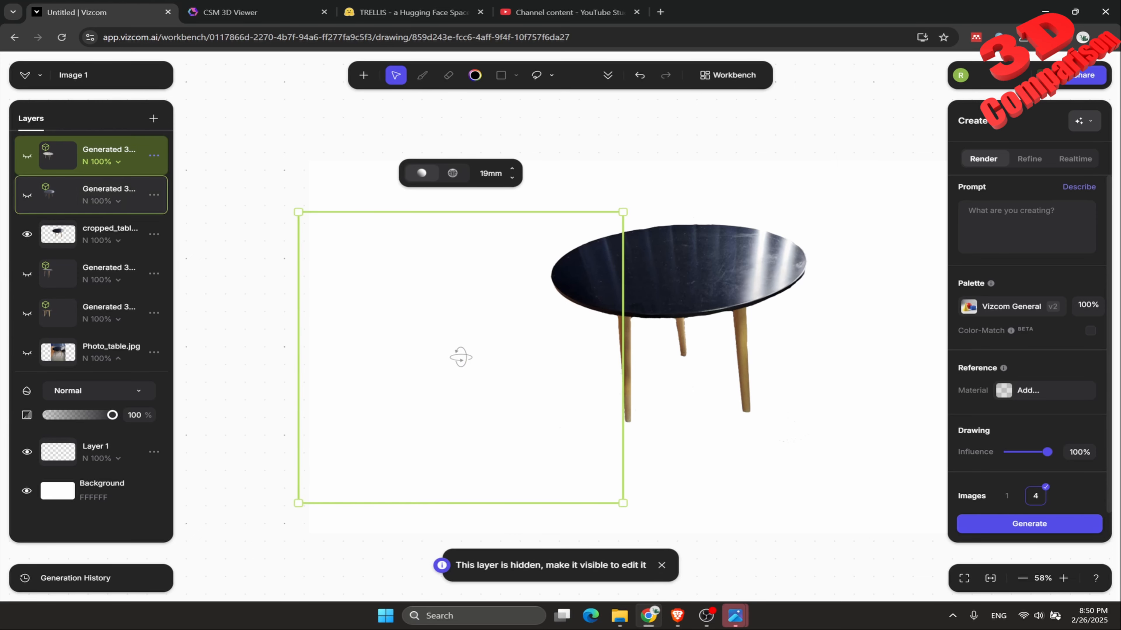
click(27, 312)
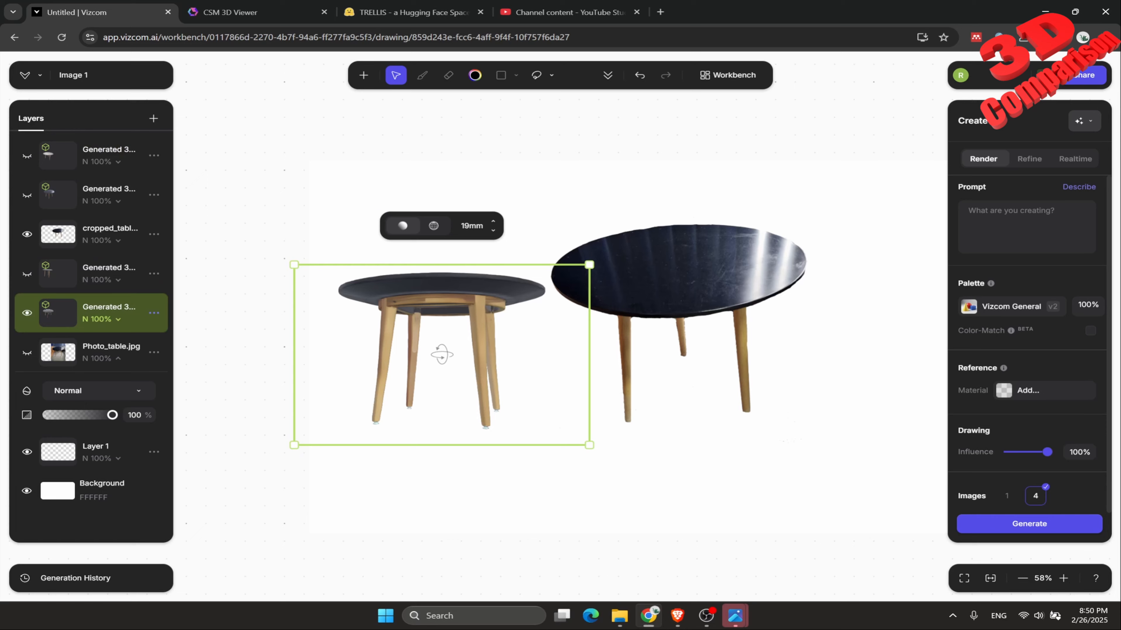
drag(441, 355, 482, 356)
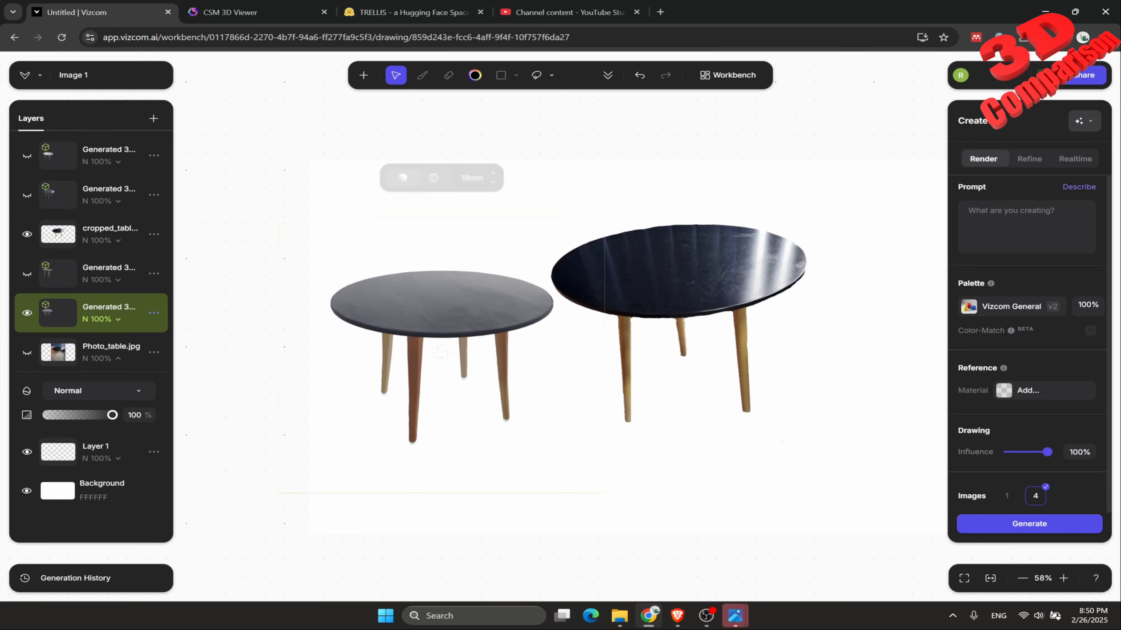
Switch to CSM and inspect the sculpted table of the Photo_table session, followed by the one of the cropped table session.
click(230, 12)
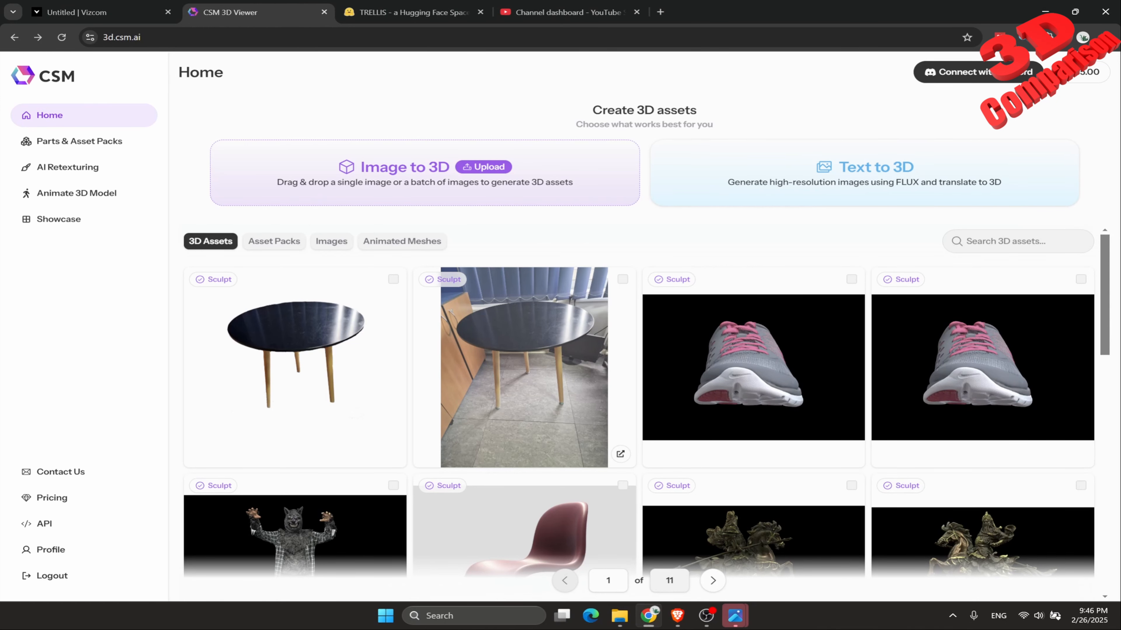
click(524, 367)
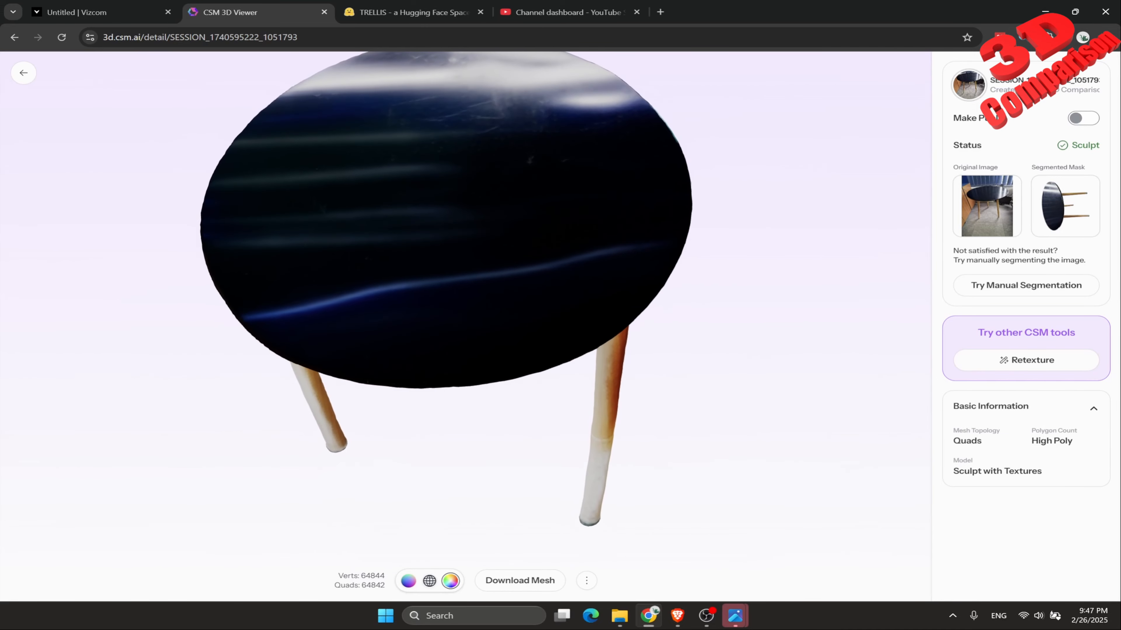
click(23, 73)
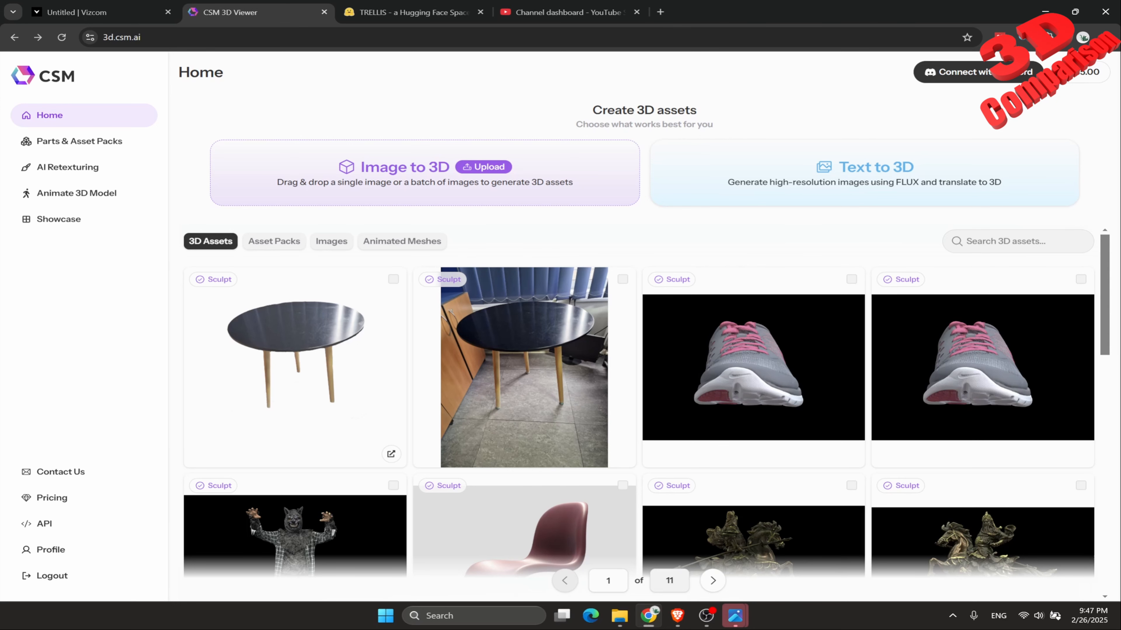
click(295, 367)
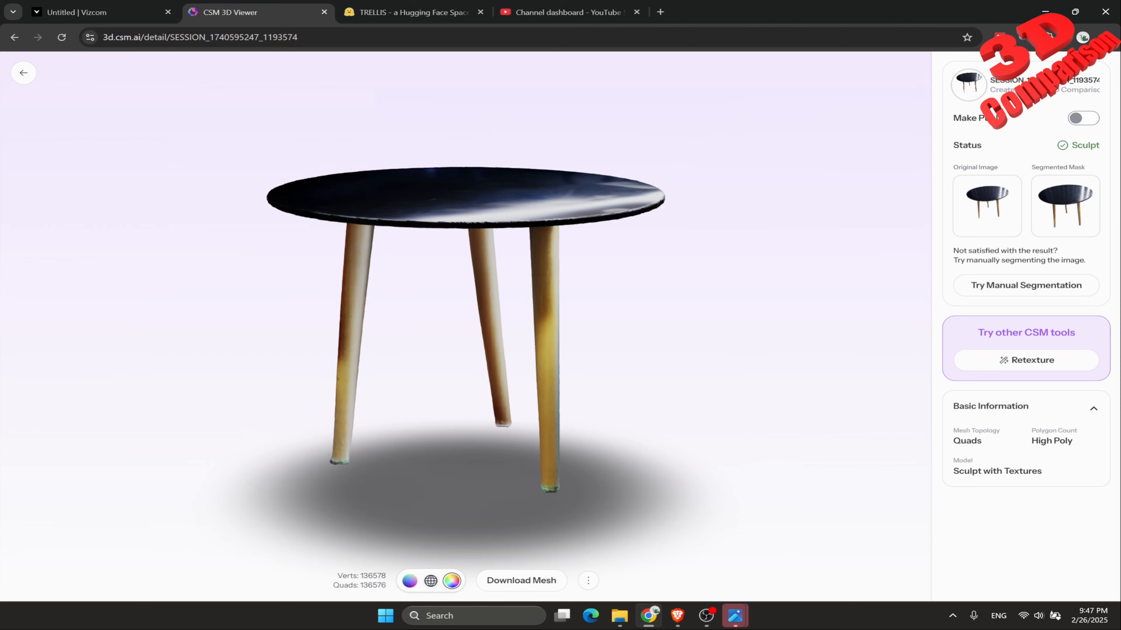
drag(465, 353, 558, 361)
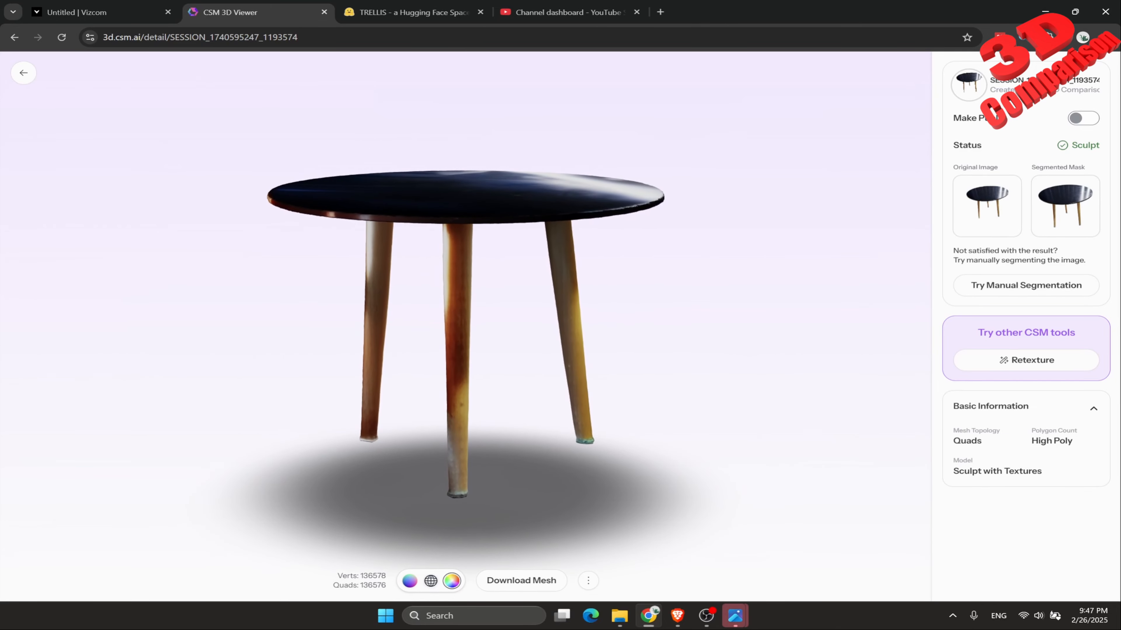
Switch to Vizcom and compare the generated tables, rotating the topmost layer's model and the model directly above Photo_table.jpg.
click(102, 12)
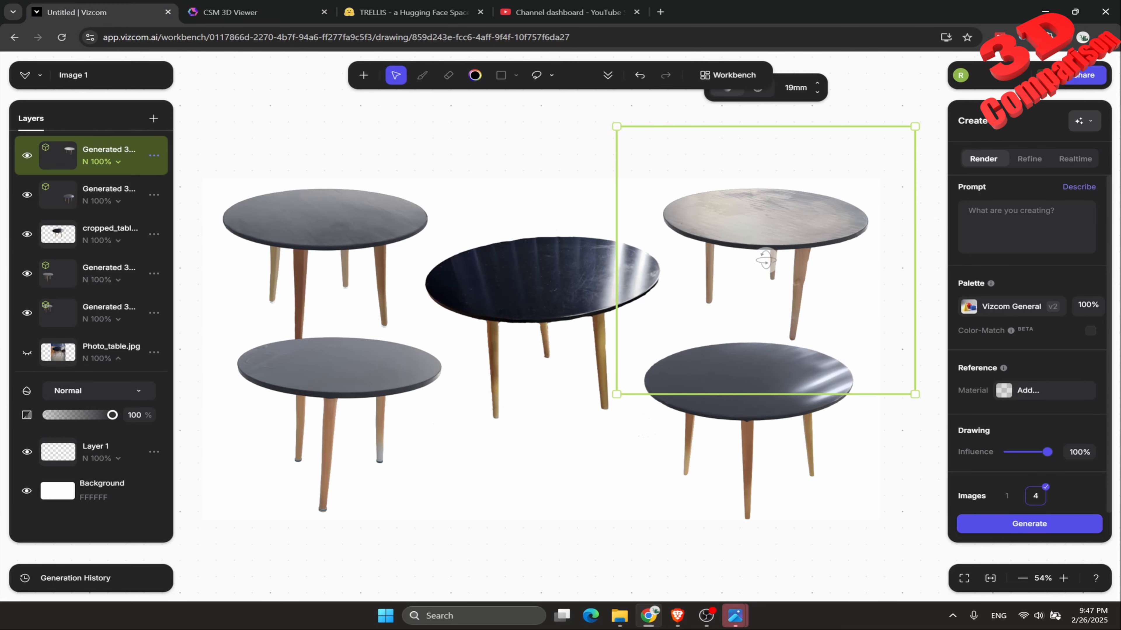
mouse_move(765, 260)
mouse_down()
mouse_move(766, 216)
mouse_move(765, 260)
mouse_up()
click(321, 261)
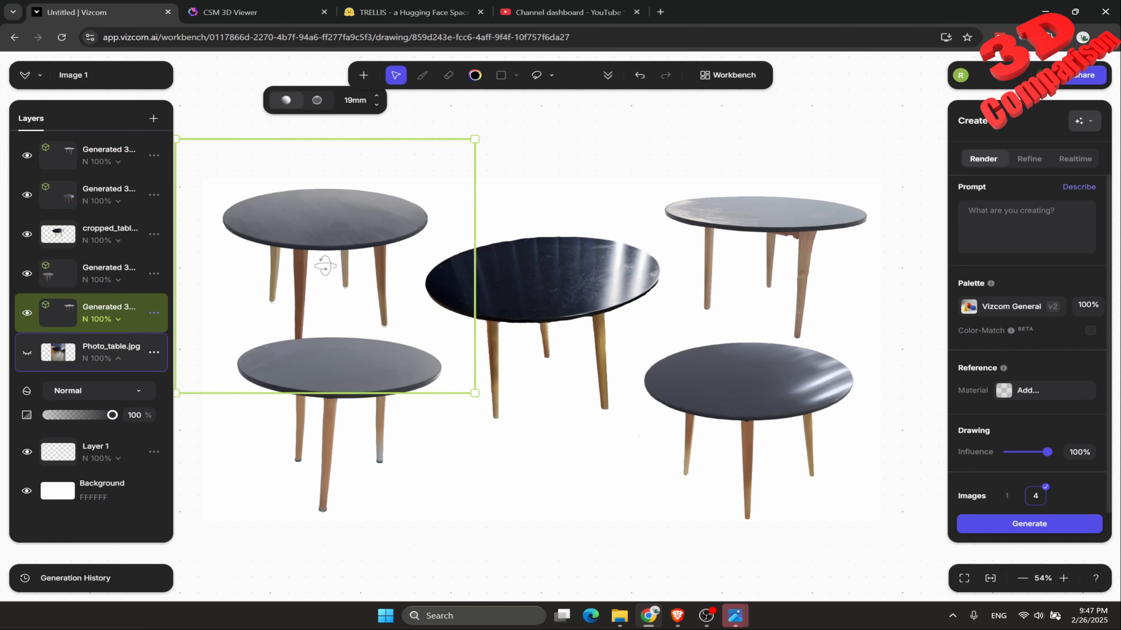
mouse_move(320, 261)
mouse_down()
mouse_move(321, 234)
mouse_move(328, 291)
mouse_move(325, 267)
mouse_up()
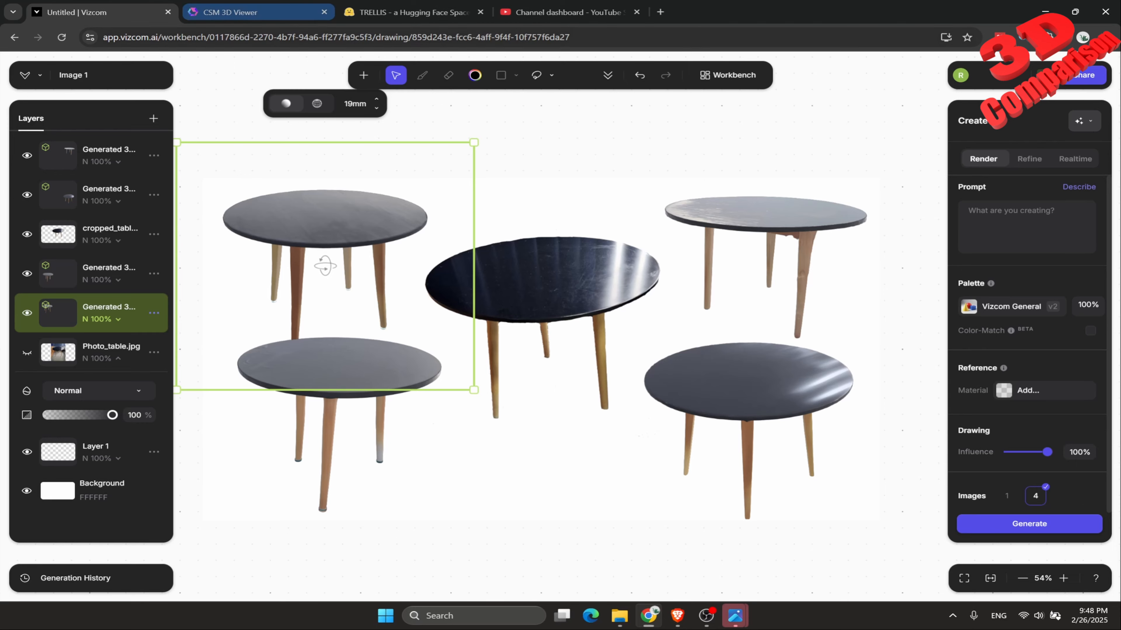
Switch to CSM and rotate the cropped table sculpt to examine its underside, leg texture and tabletop reflections.
click(238, 12)
drag(463, 348, 472, 308)
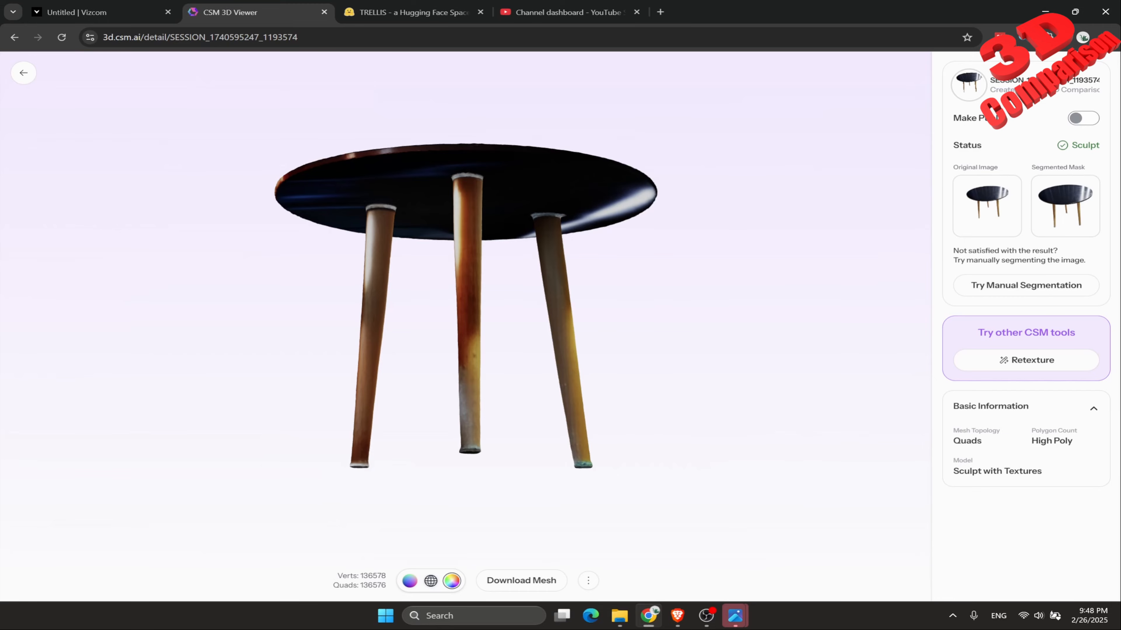
drag(472, 309, 434, 364)
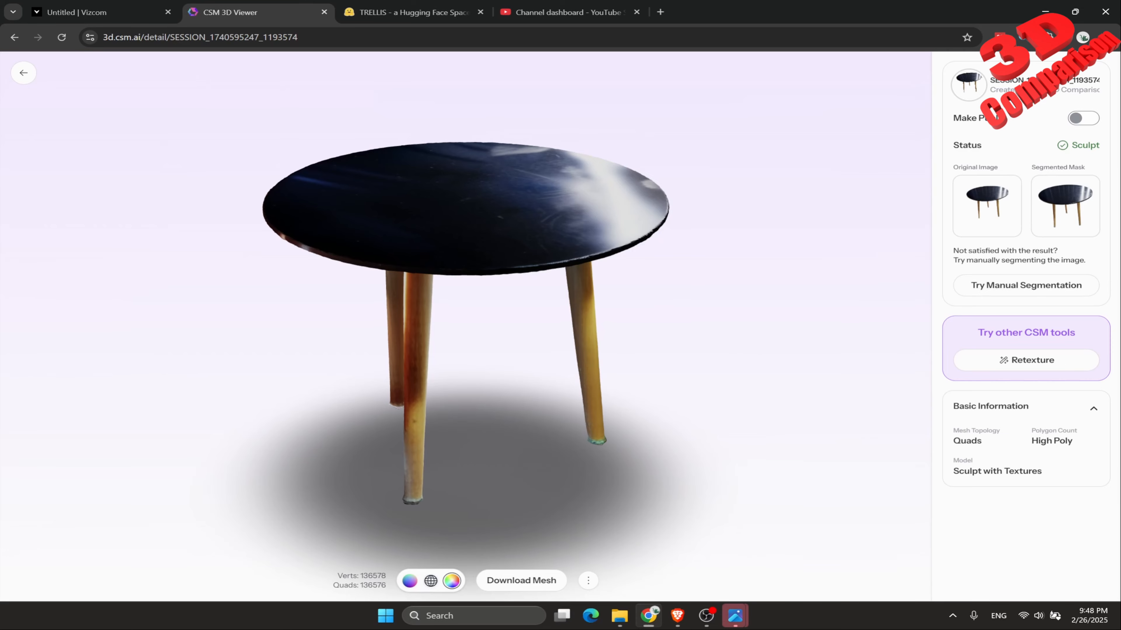
drag(437, 353, 469, 353)
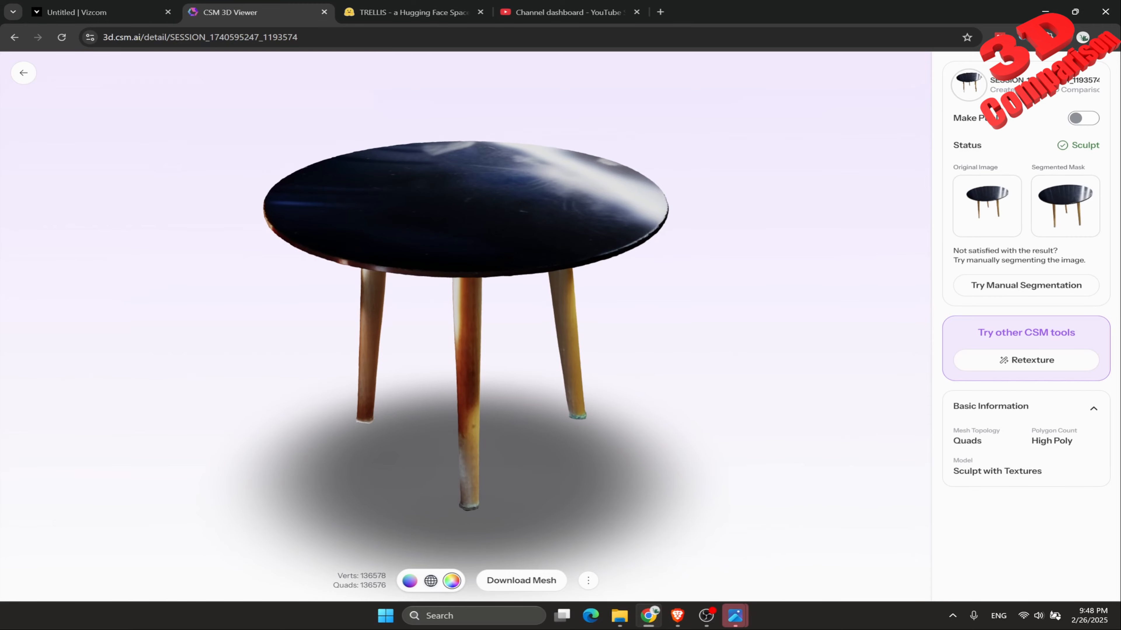
drag(469, 353, 431, 353)
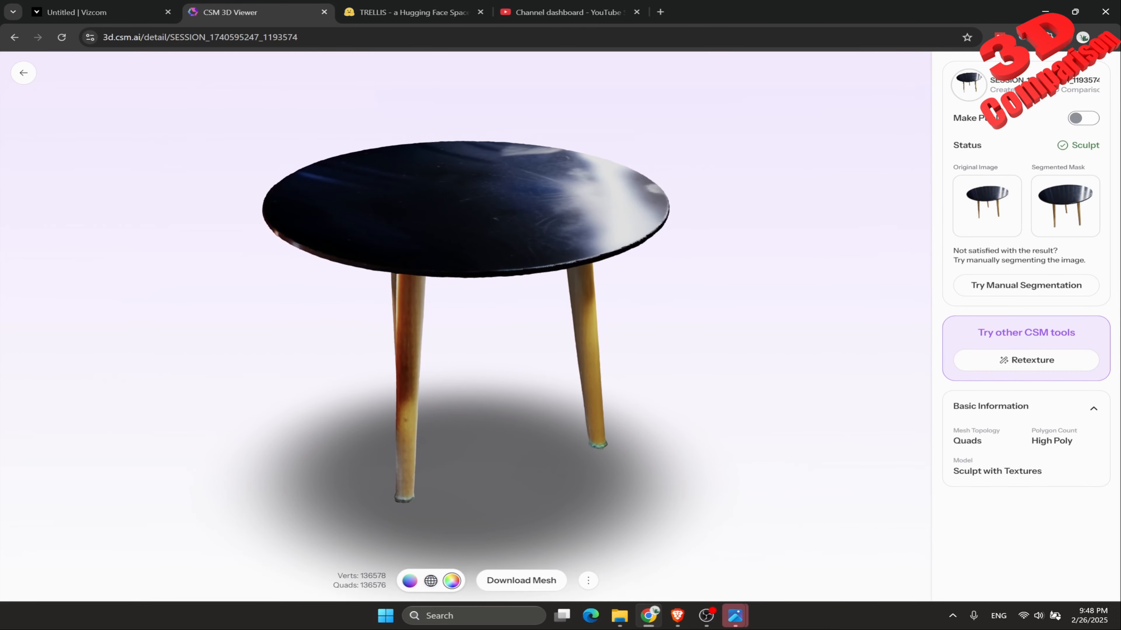
drag(432, 353, 361, 347)
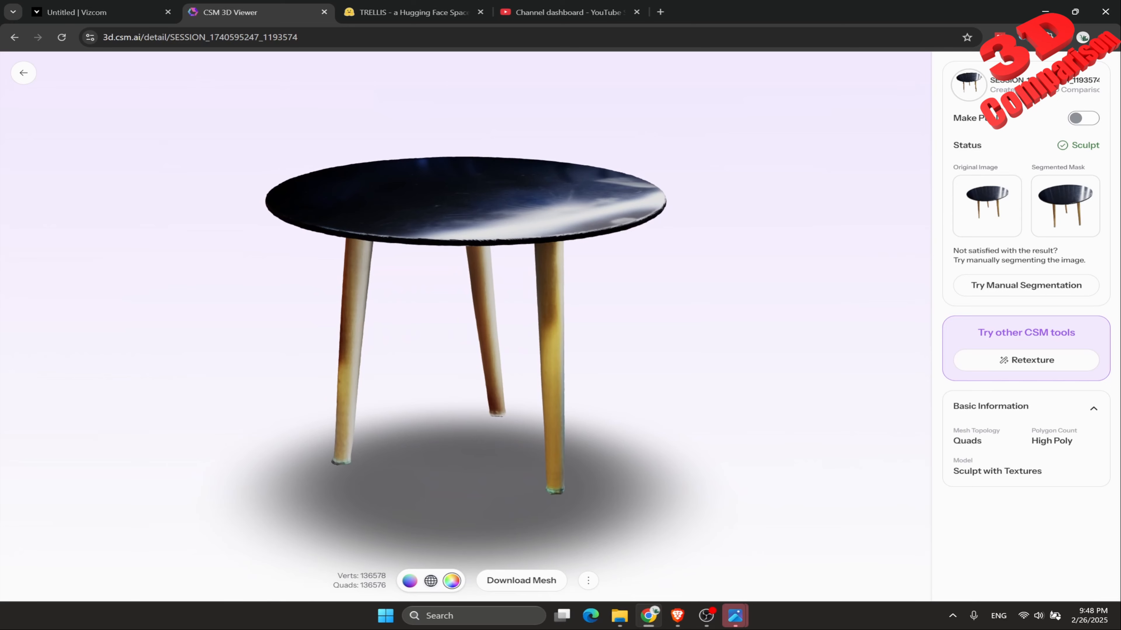